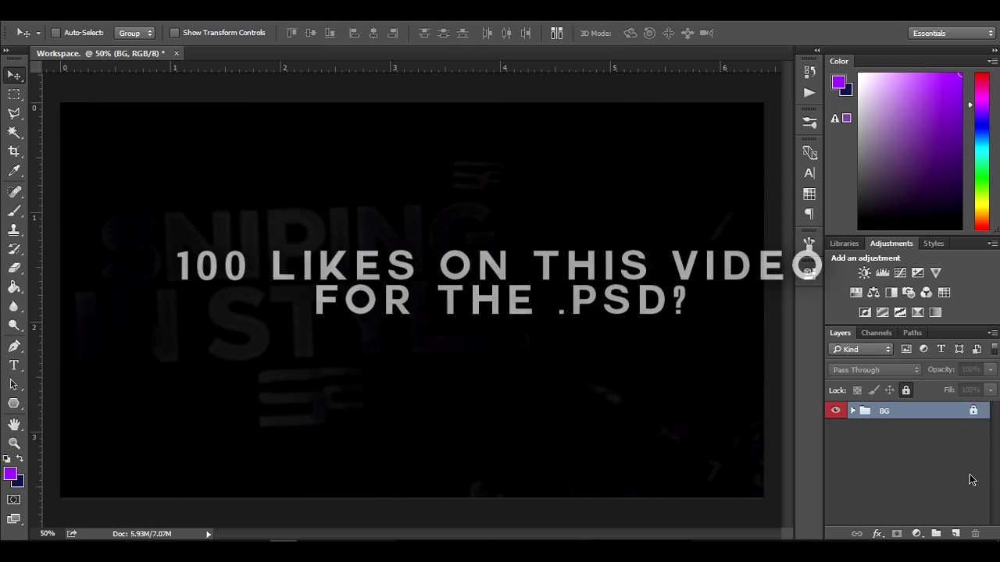
click(955, 534)
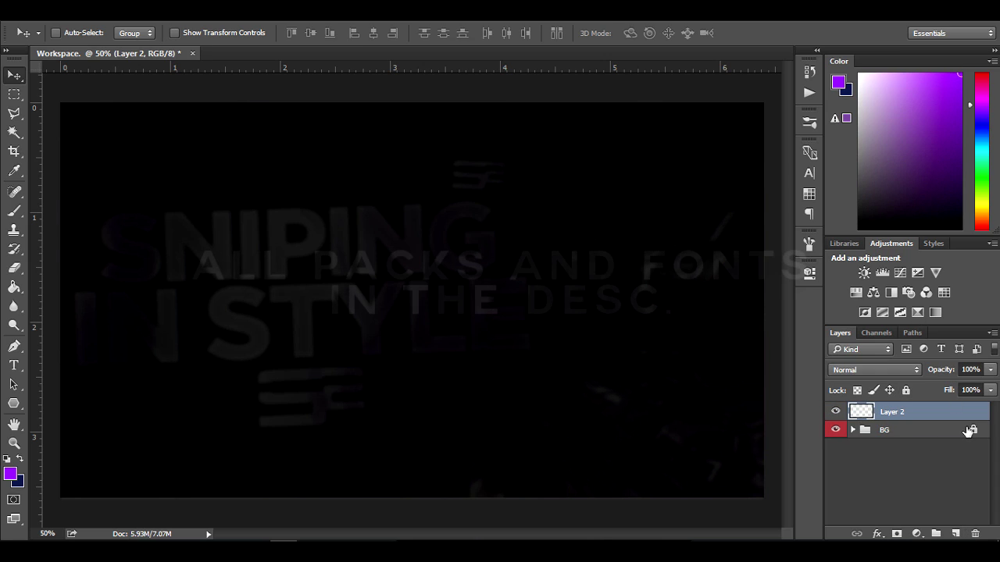
key(ctrl+z)
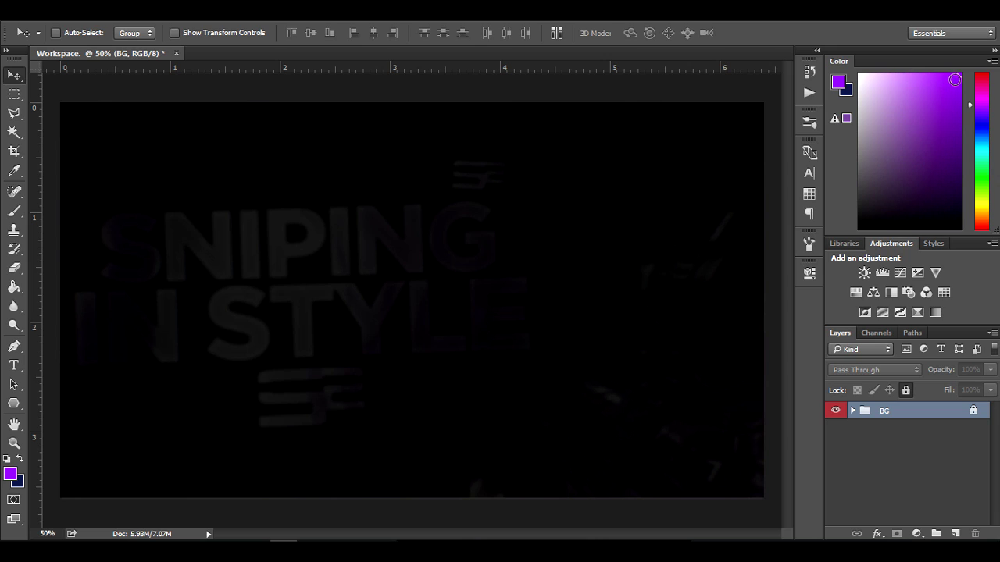
drag(905, 80, 811, 38)
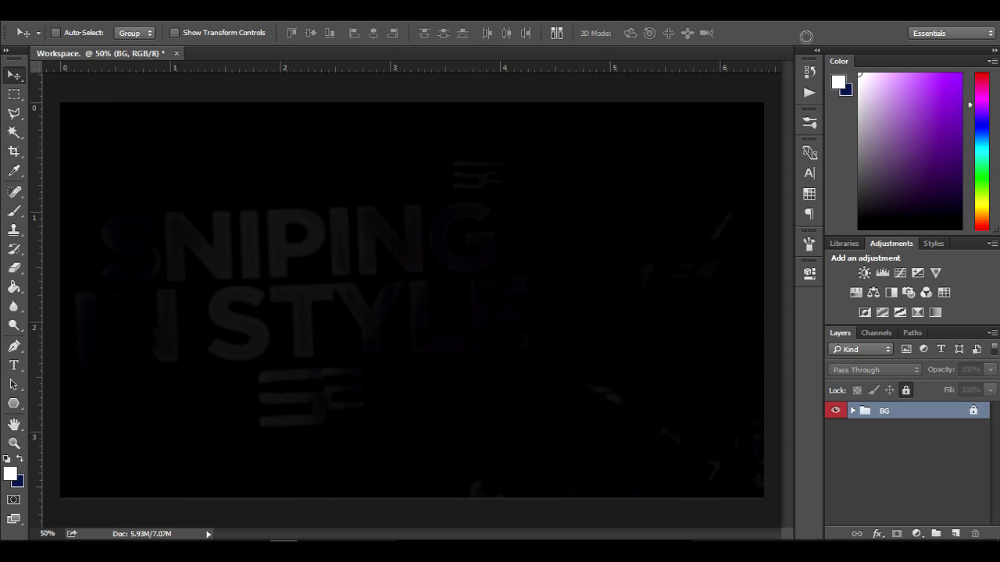
drag(931, 99, 959, 75)
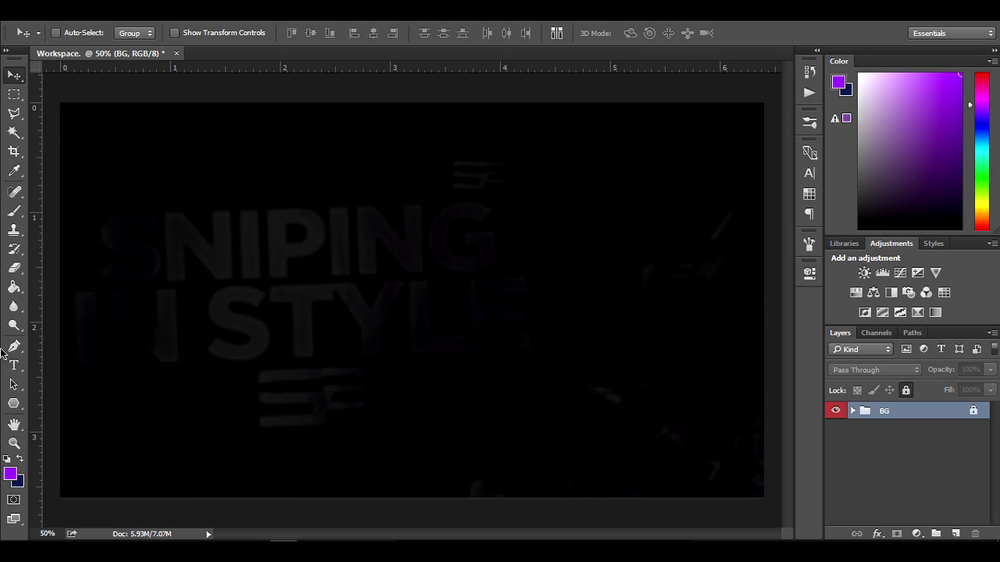
Draw a purple circle about 90 px in diameter with the Ellipse tool near the top of the SNIPING text
click(14, 403)
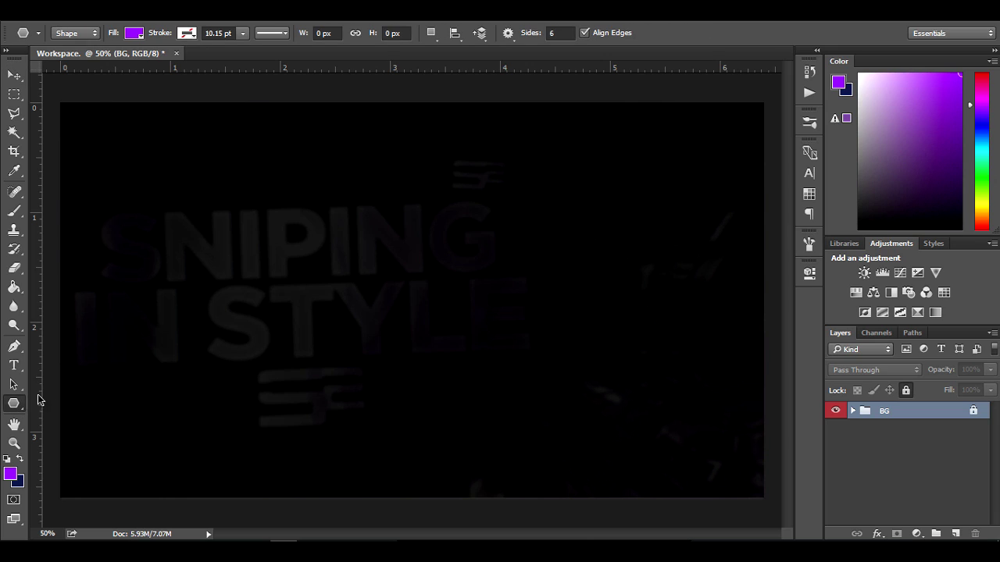
right_click(32, 400)
click(87, 434)
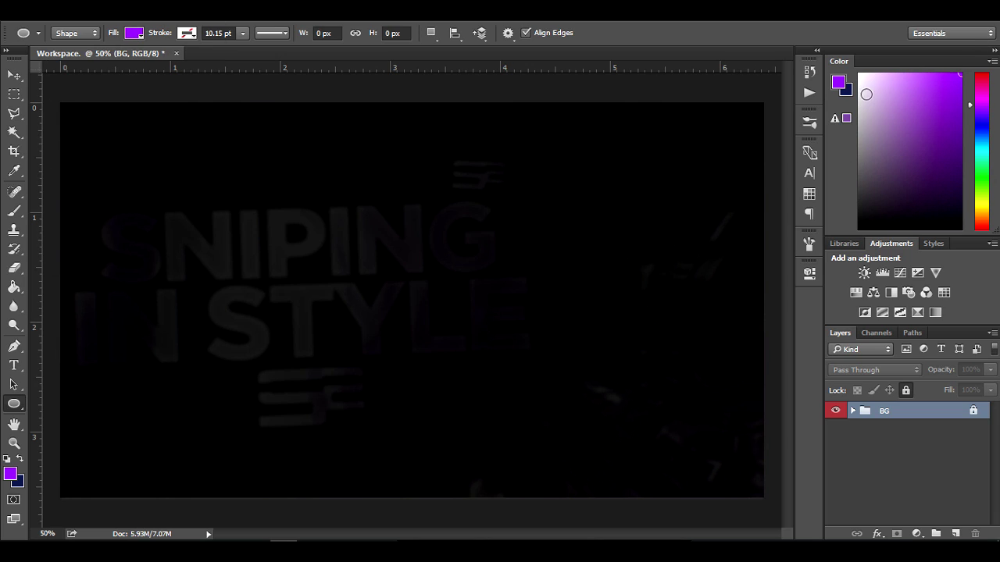
drag(316, 179, 362, 211)
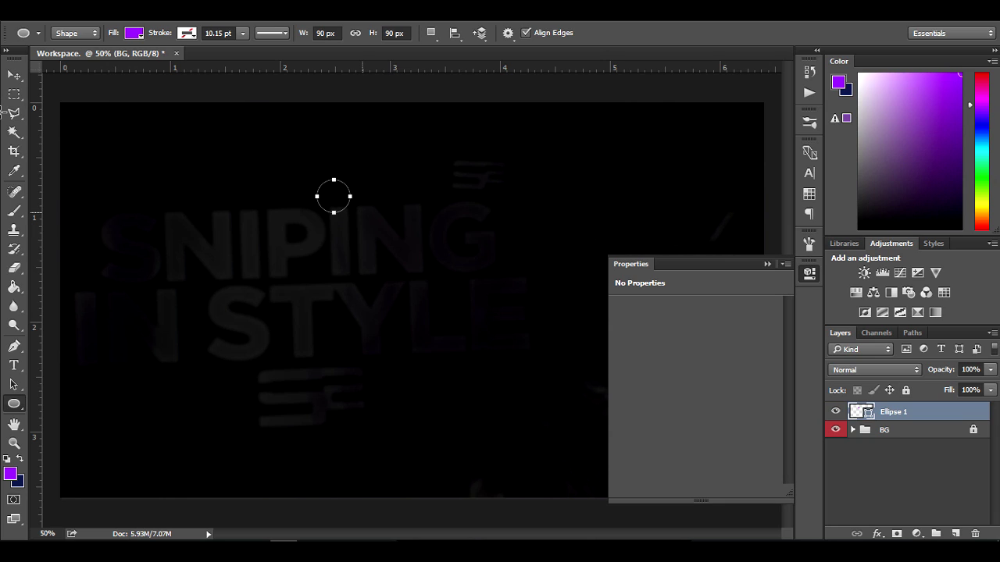
Duplicate the purple circle and place the copy beside the original on the same level, at about X 810 px
click(15, 72)
key(ctrl)
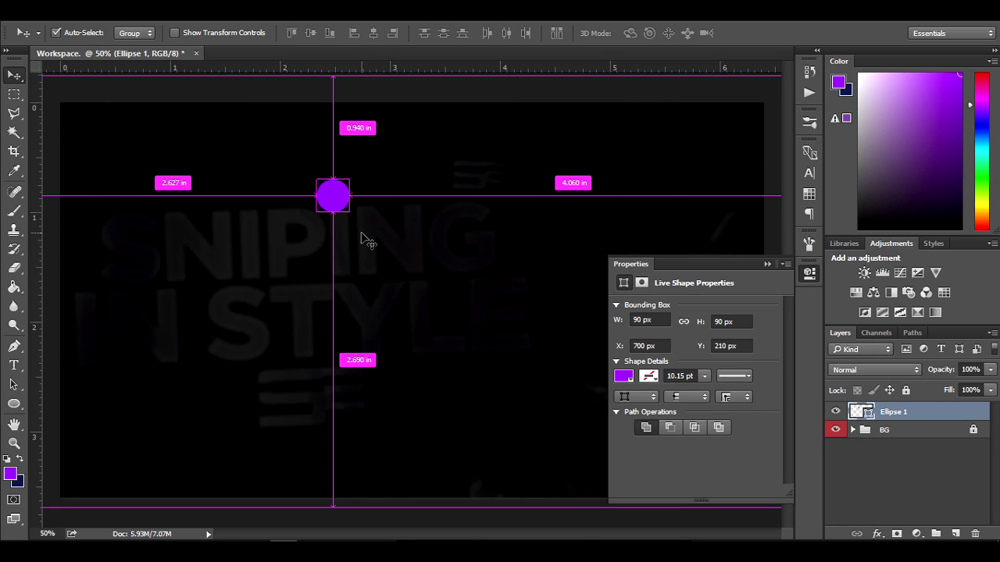
key(ctrl+j)
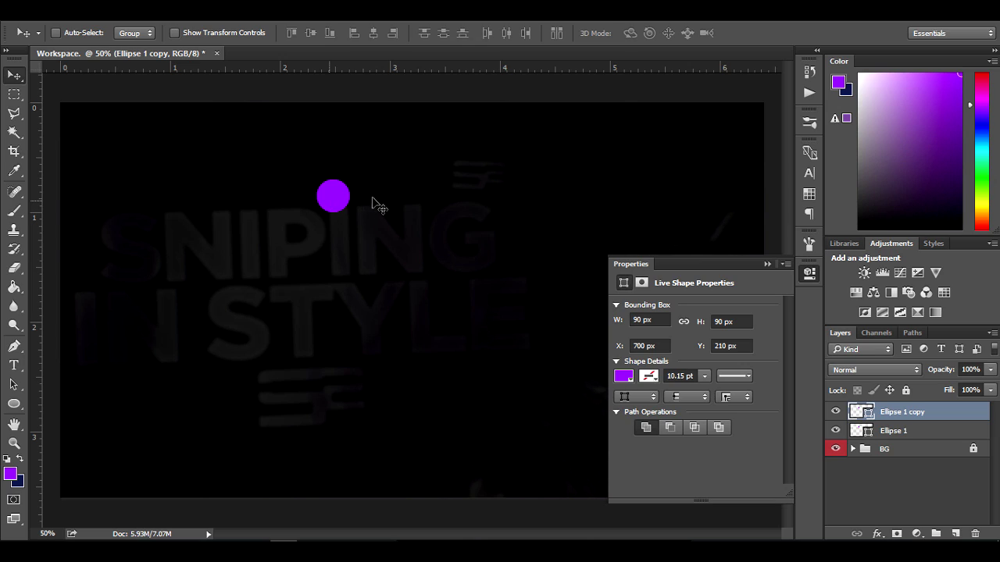
drag(361, 203, 373, 200)
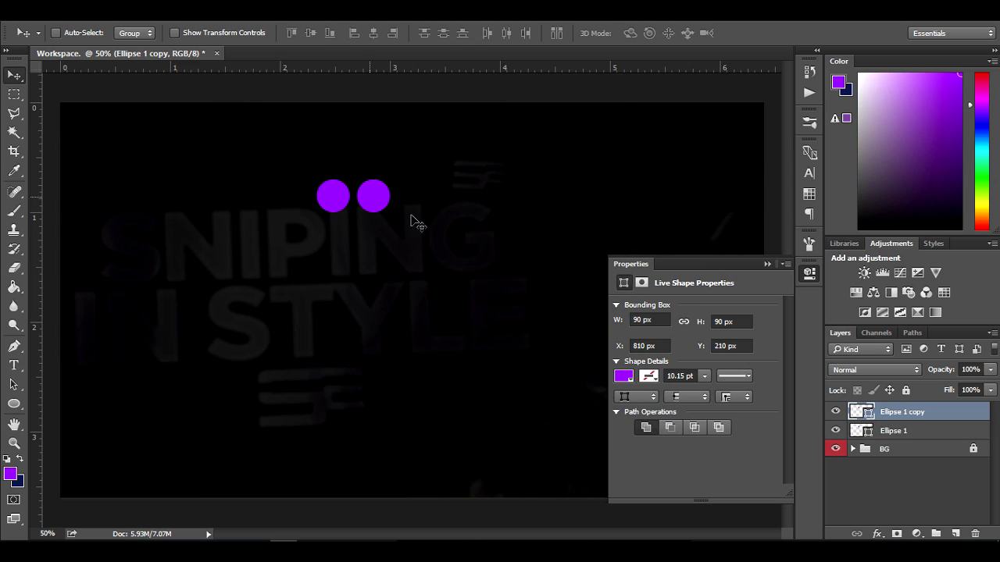
Set the duplicated circle's fill to white, ffffff
click(623, 376)
click(651, 206)
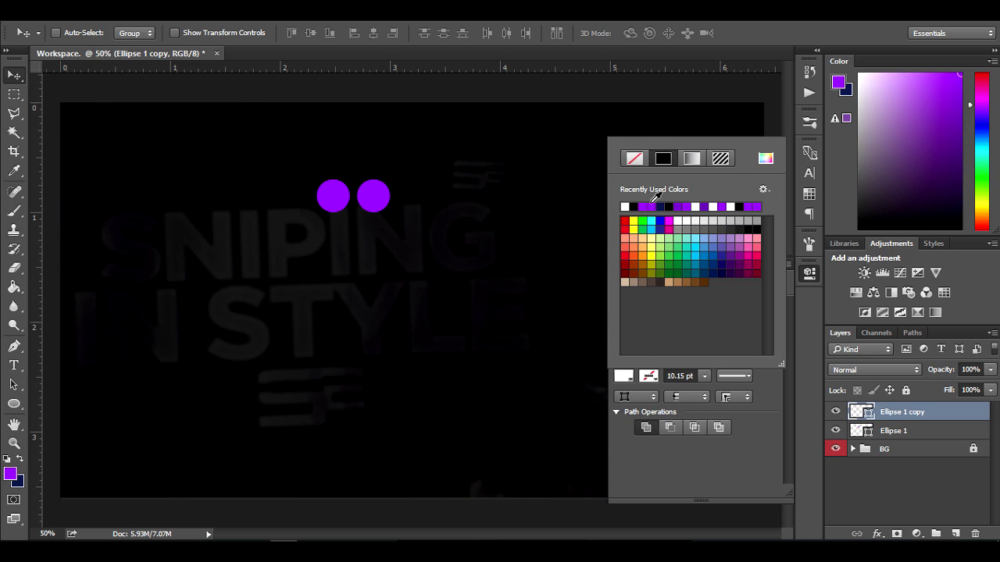
click(765, 159)
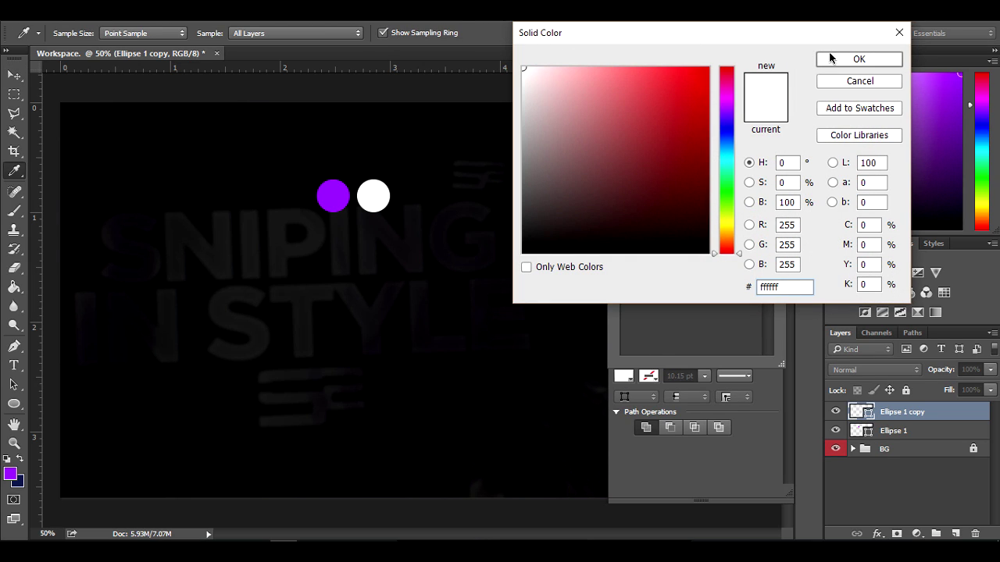
click(856, 60)
click(809, 272)
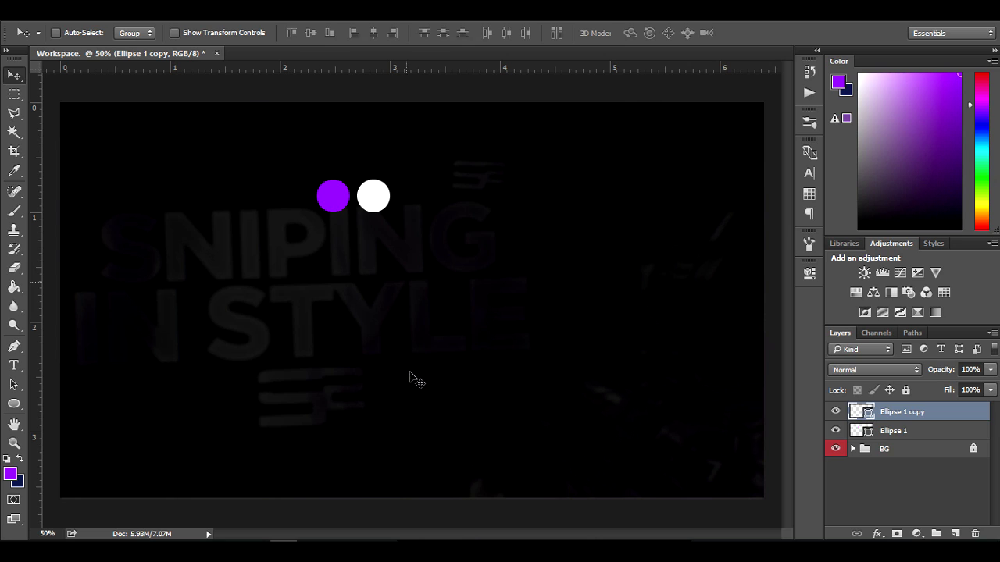
Select both circle layers and move the circles together closer to the middle of the canvas
ctrl+click(937, 438)
drag(374, 196, 505, 310)
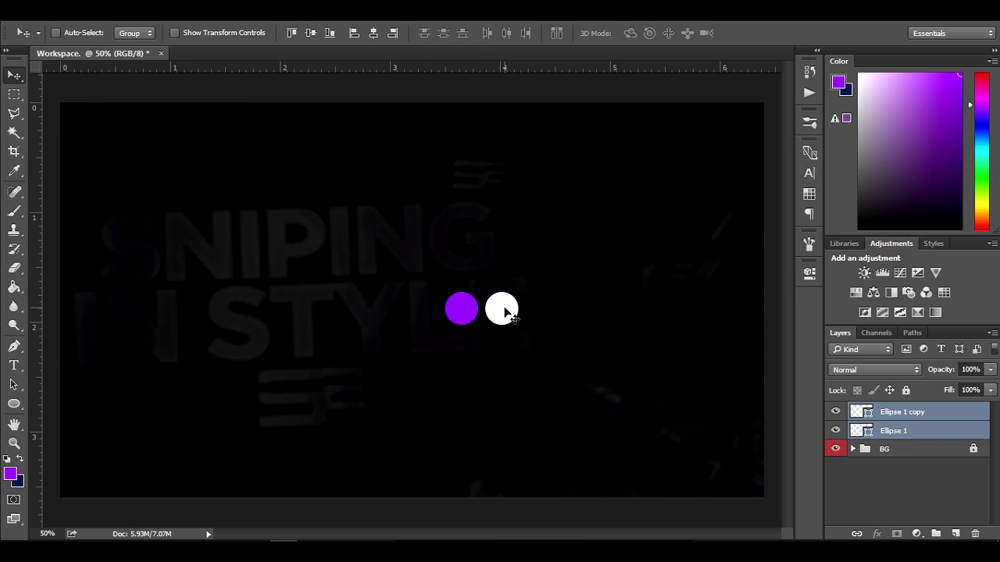
drag(493, 321, 405, 252)
Rasterize the purple and white circle layers and merge them into a single layer
click(959, 434)
right_click(957, 438)
click(679, 278)
right_click(961, 412)
click(707, 275)
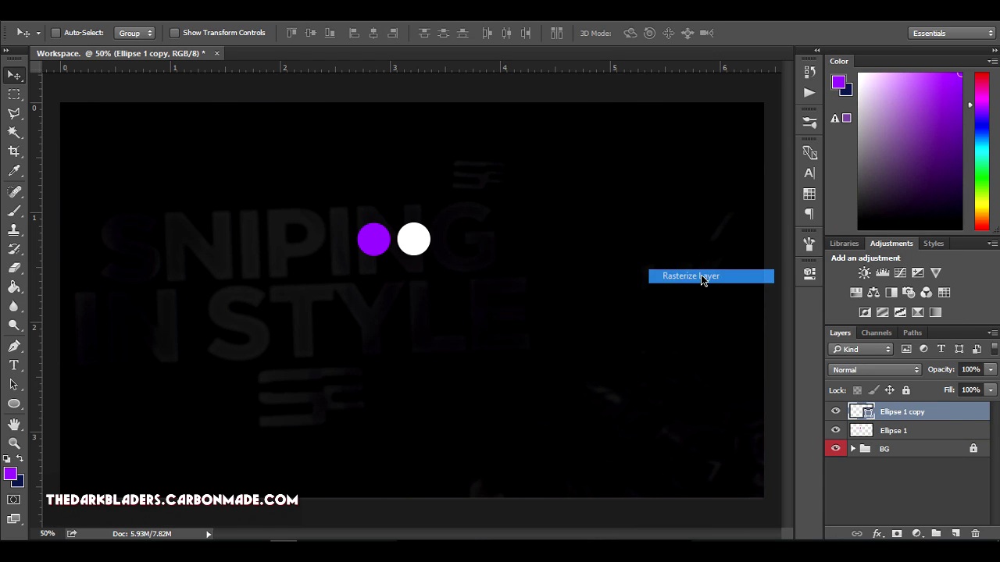
shift+click(915, 432)
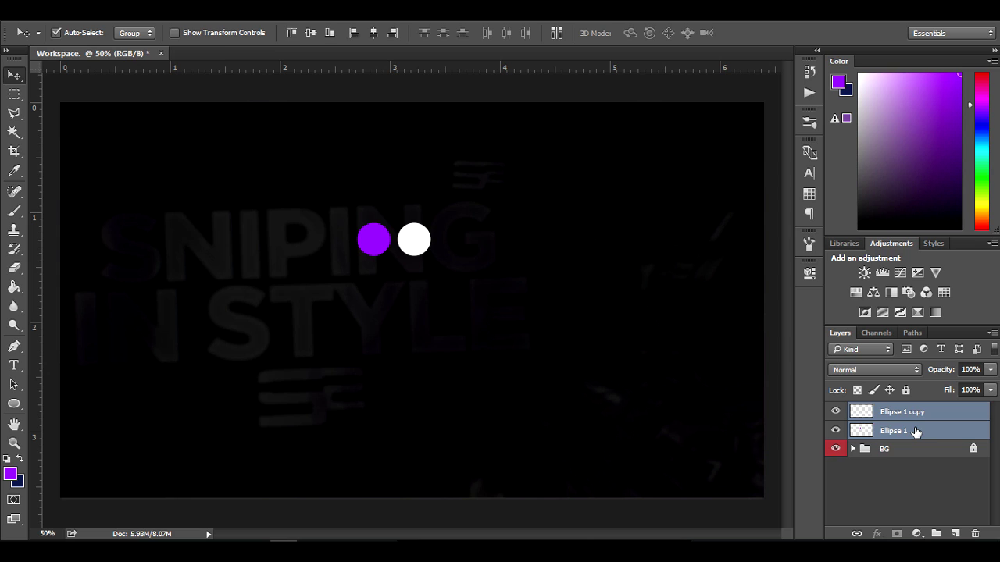
key(ctrl+e)
Center the merged circles horizontally on the canvas and place them in its upper part, over the top edge of the SNIPING text
drag(421, 240, 450, 293)
key(ctrl+a)
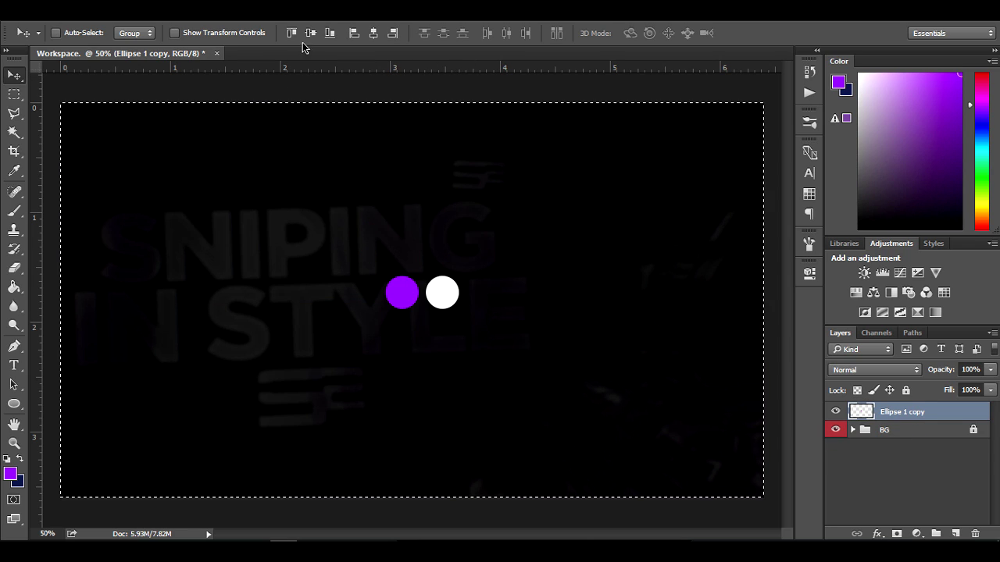
click(310, 33)
click(373, 33)
key(ctrl+d)
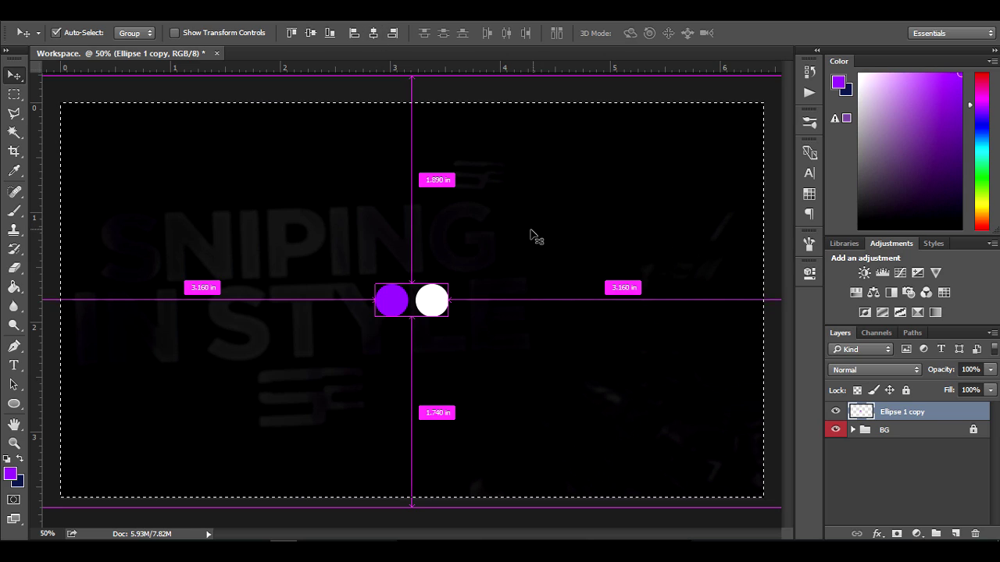
drag(432, 300, 405, 234)
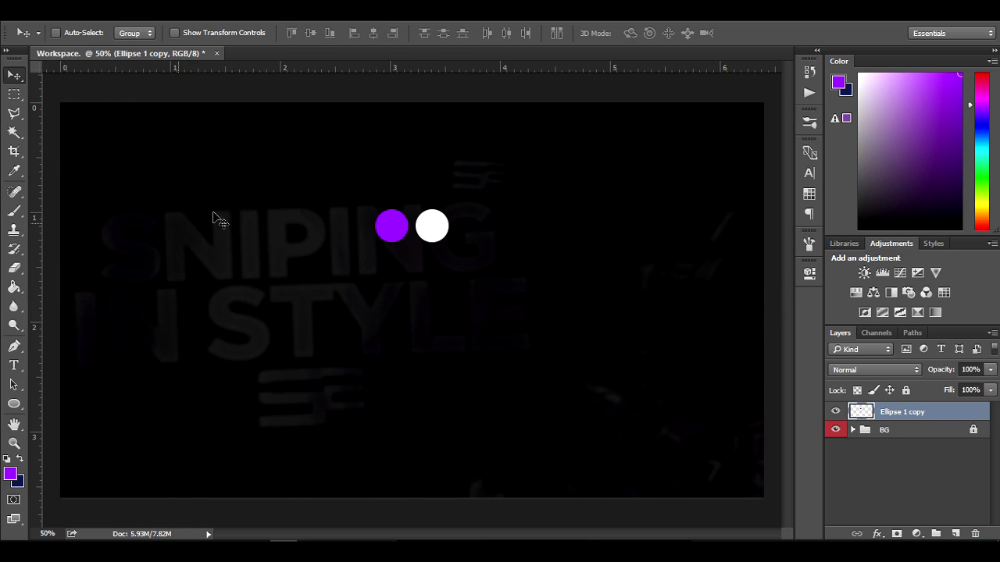
drag(429, 224, 424, 204)
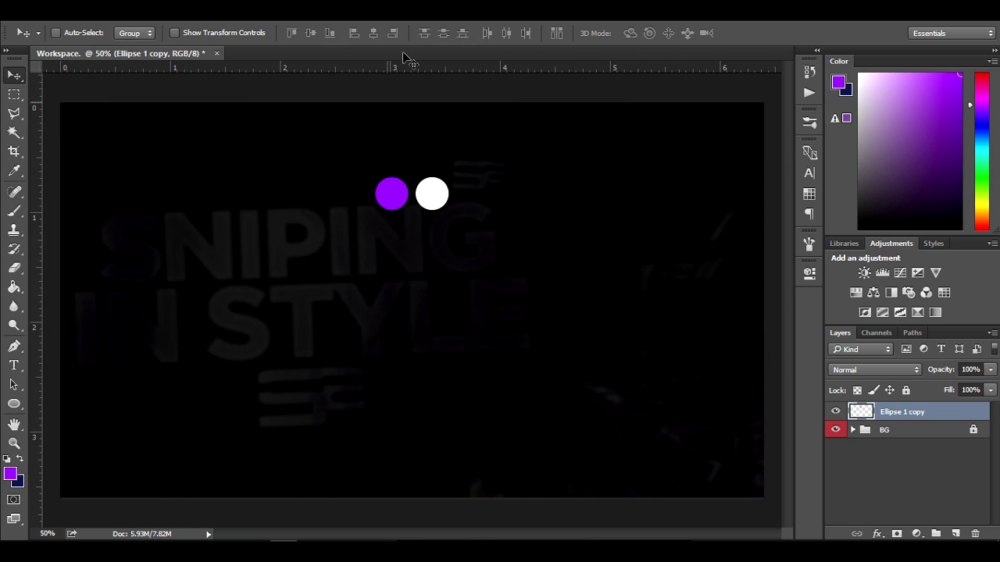
Sample the white and purple circles in turn with the Eyedropper, leaving white as the foreground color
key(i)
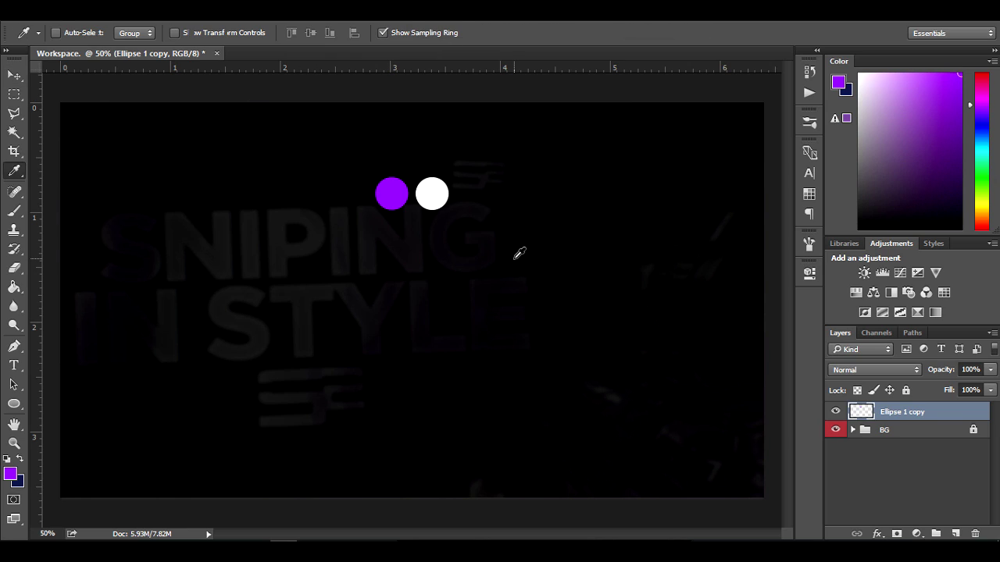
key(v)
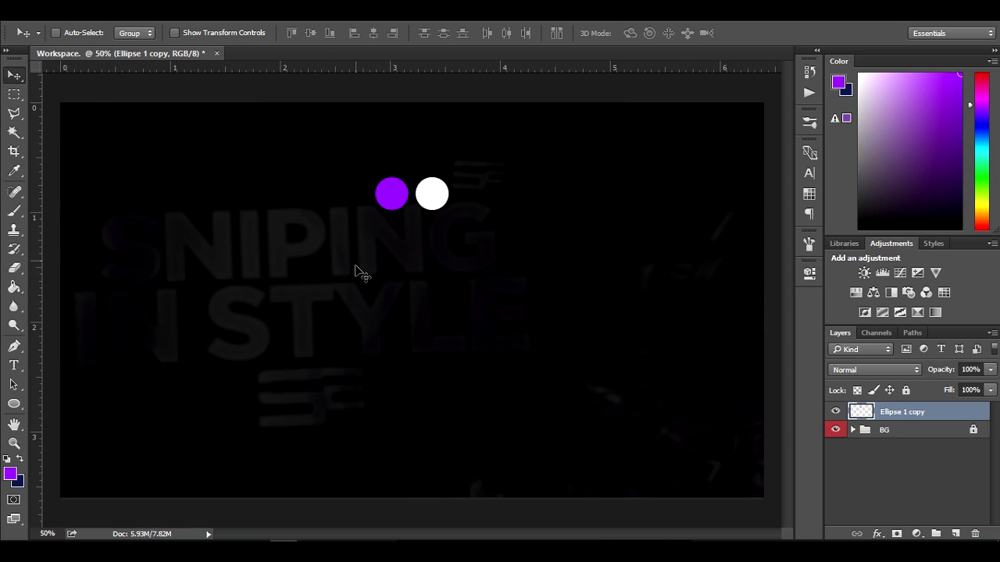
key(g)
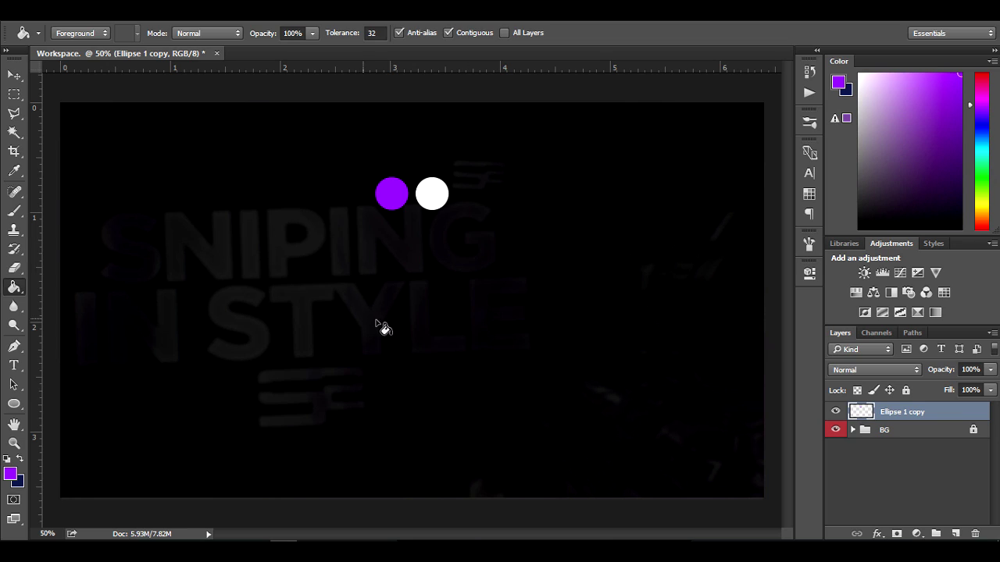
key(i)
click(422, 194)
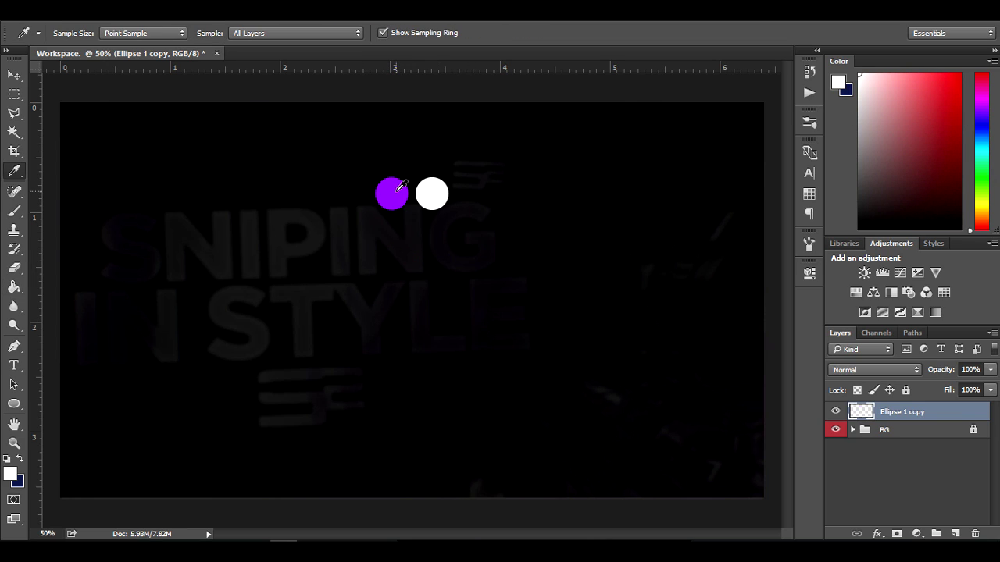
click(399, 188)
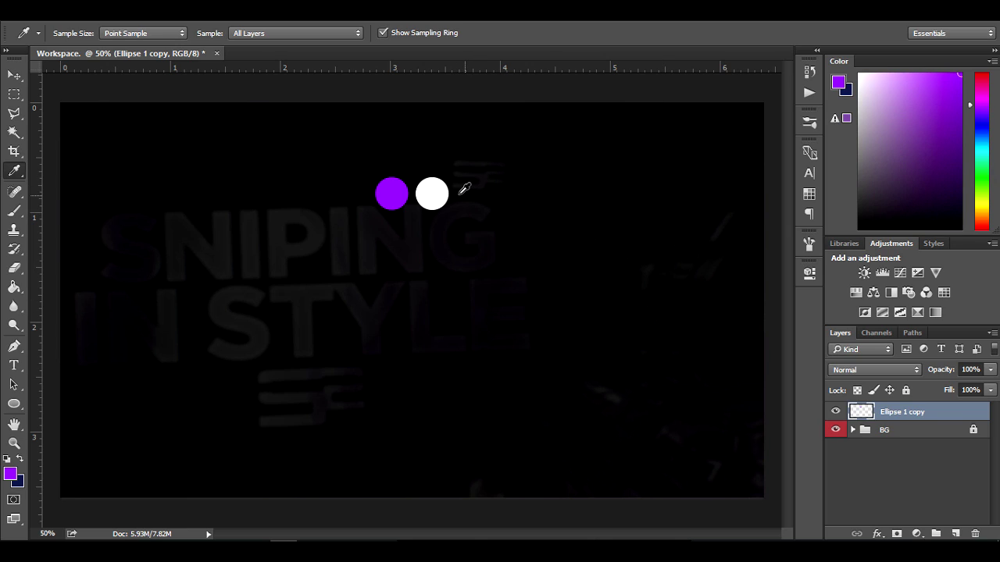
click(430, 189)
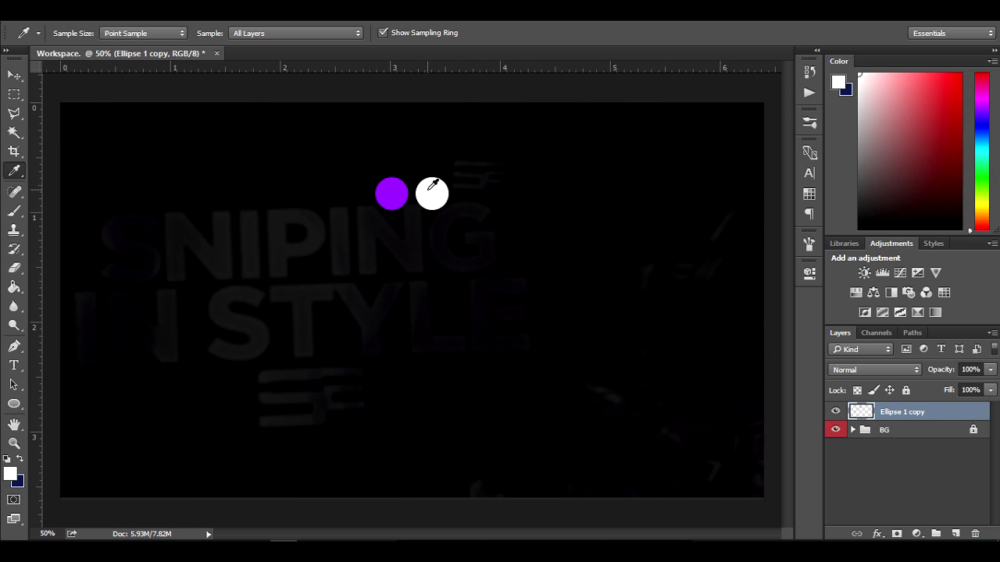
click(17, 75)
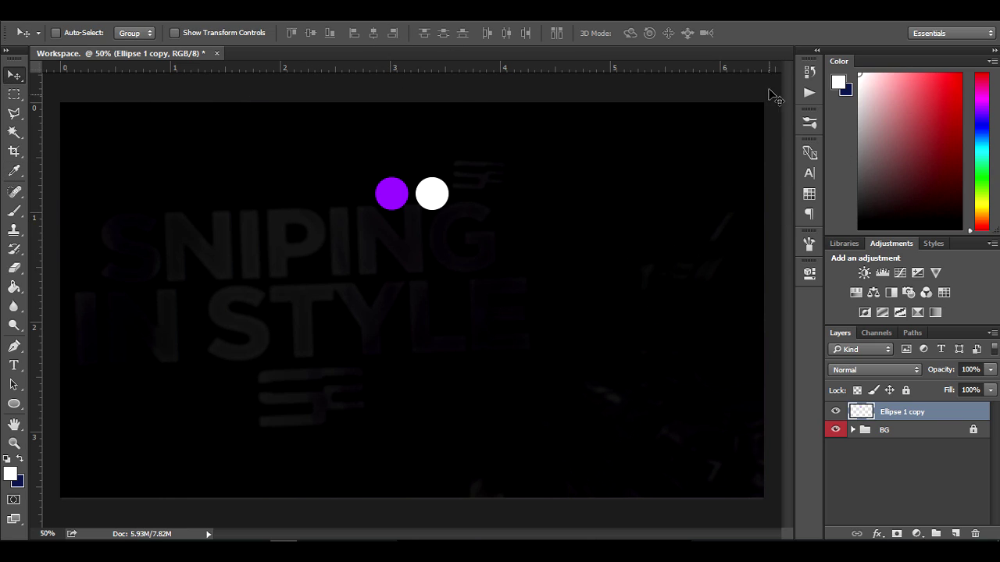
click(10, 474)
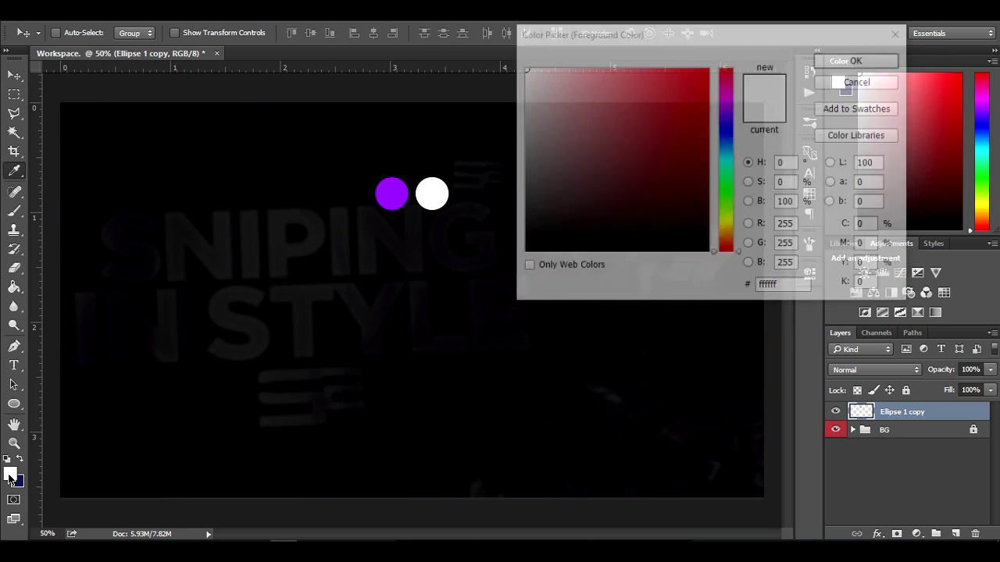
click(707, 69)
drag(711, 127, 734, 110)
click(867, 81)
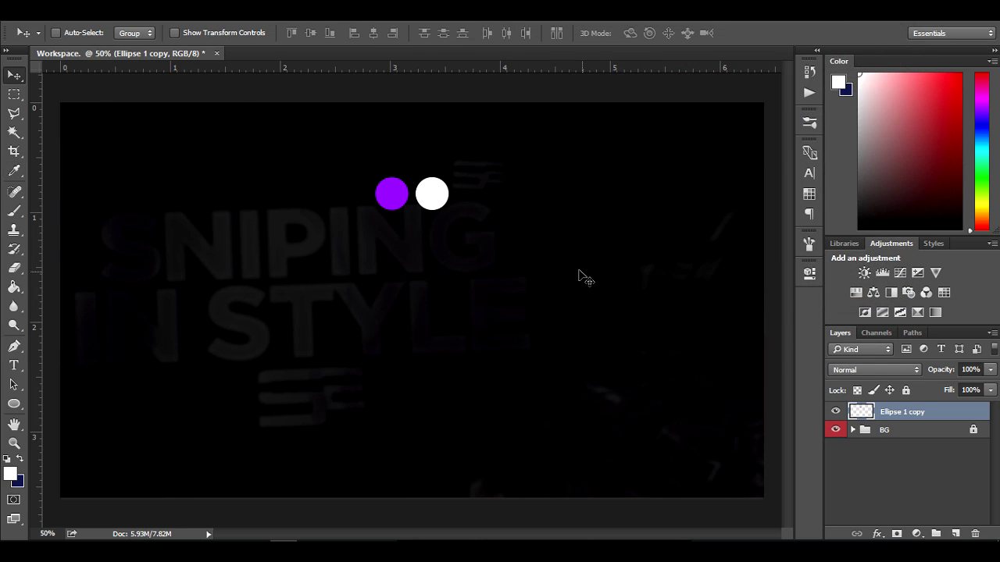
Pick the purple circle's color as the foreground color with the Eyedropper
click(399, 186)
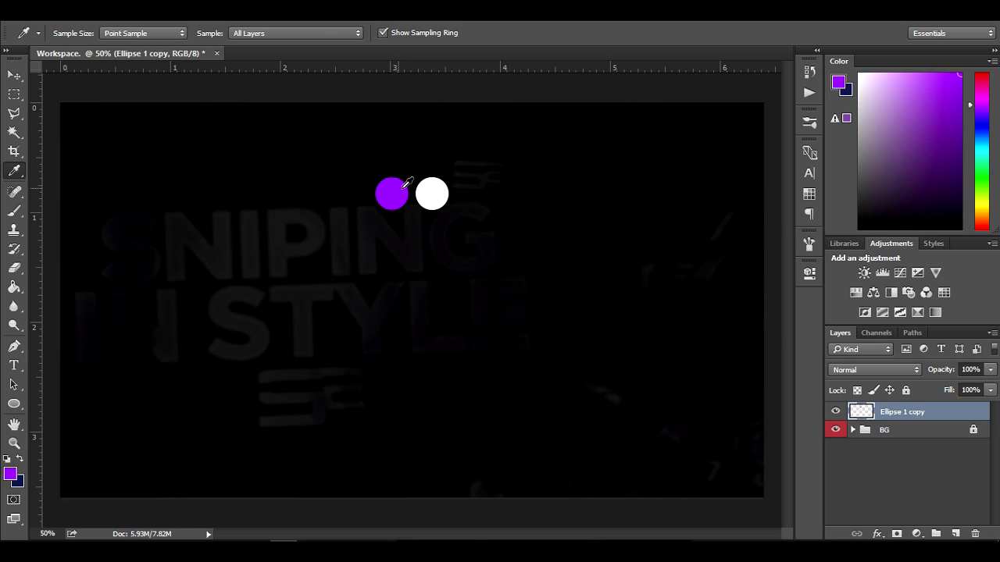
key(v)
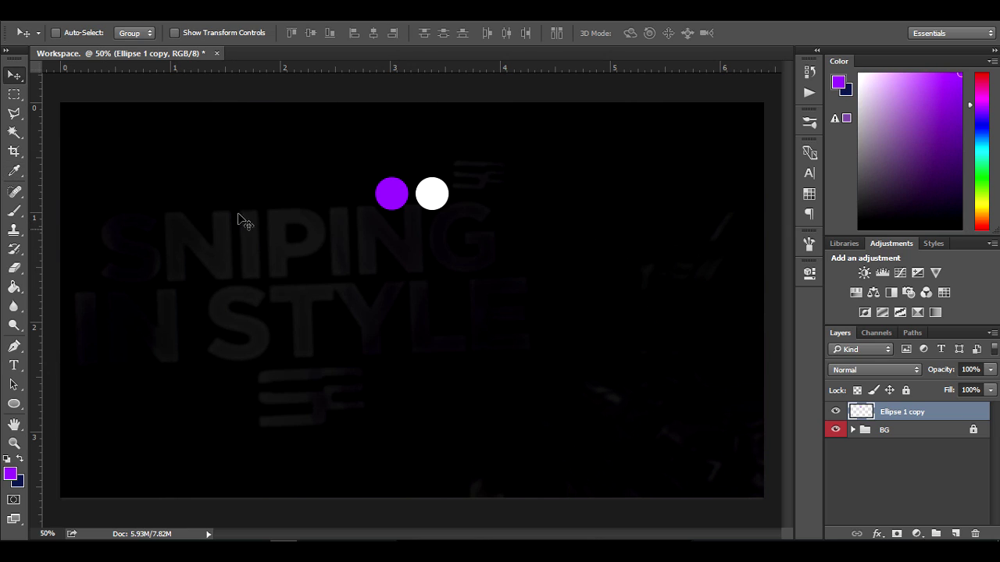
Open Clan_Logo_PNG_Pack_by_mixo.psd from the Graphics folder
click(47, 21)
click(49, 21)
key(ctrl+o)
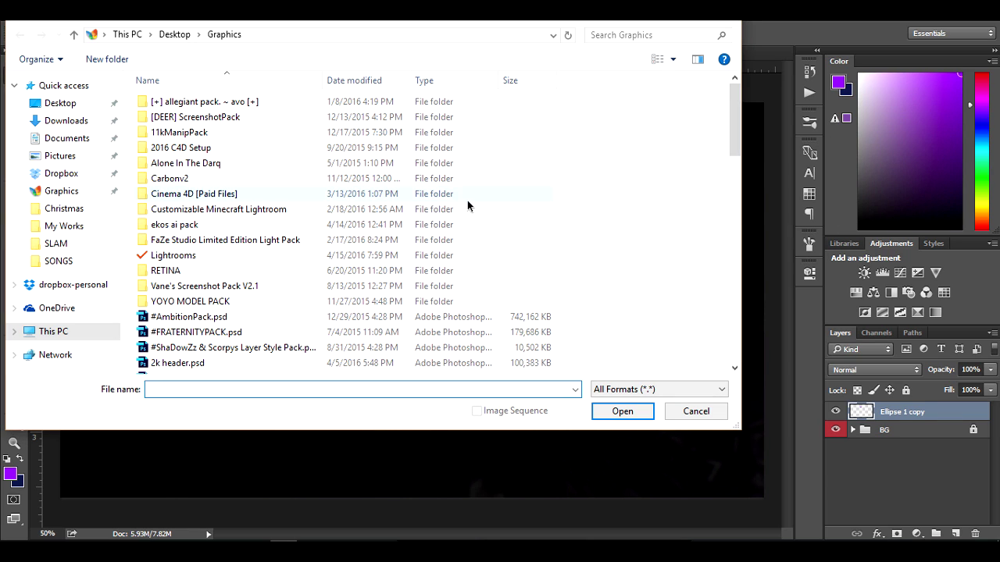
drag(737, 98, 737, 152)
click(355, 217)
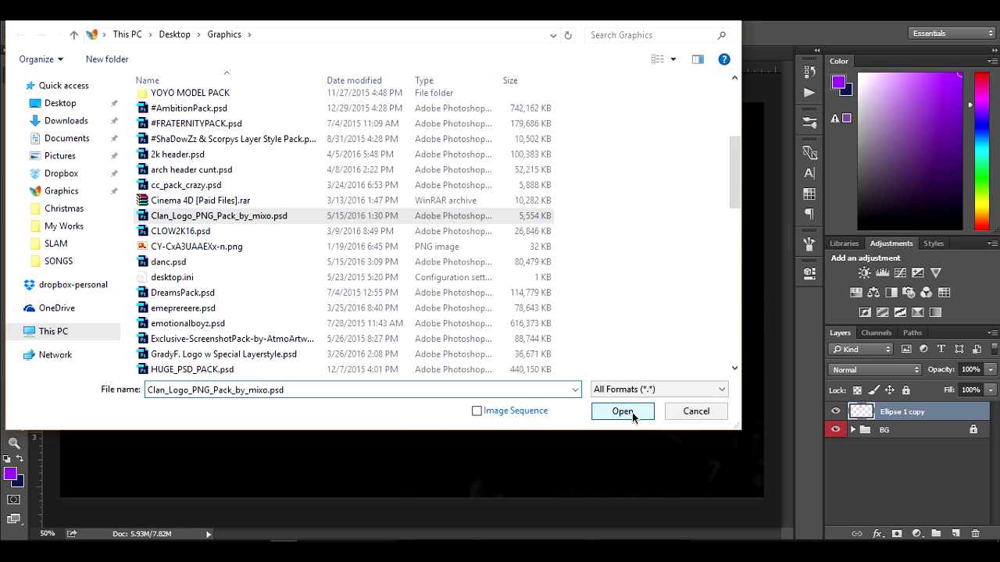
click(617, 412)
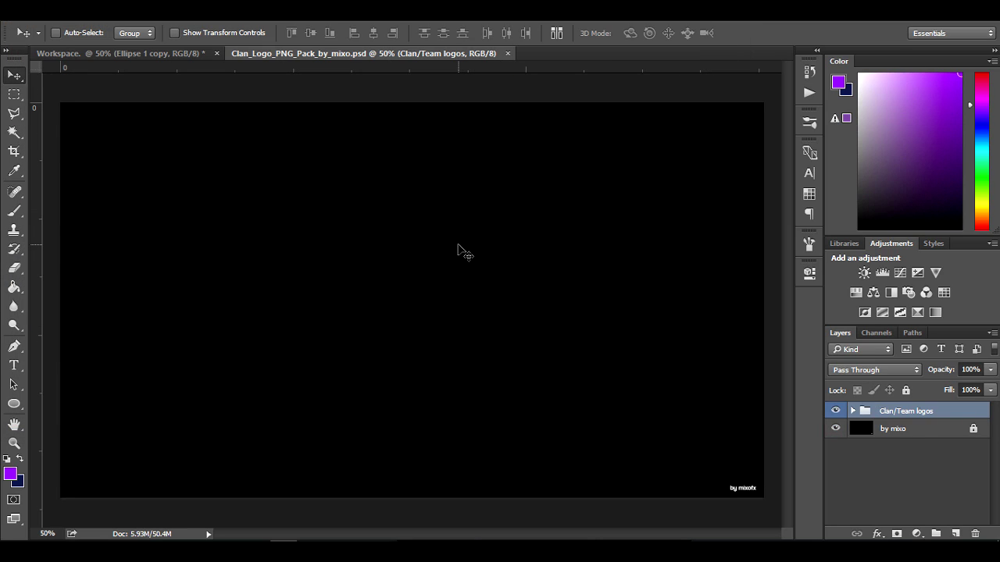
Copy the Soar logo from the Clan/Team logos group into the Workspace document and close the logo pack
click(853, 411)
drag(995, 422, 996, 489)
scroll(835, 508, down, 3)
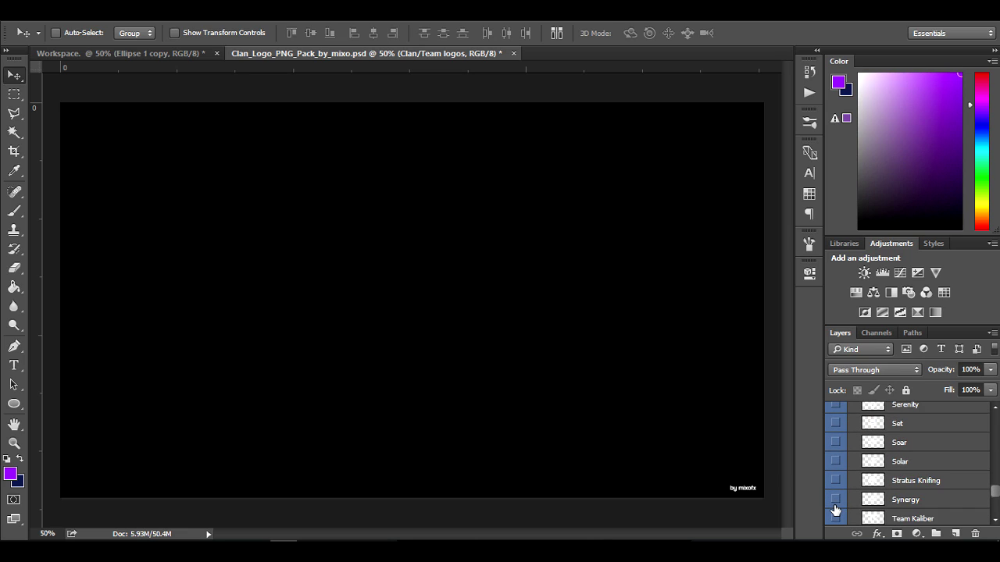
scroll(835, 506, up, 2)
click(927, 442)
drag(446, 284, 595, 339)
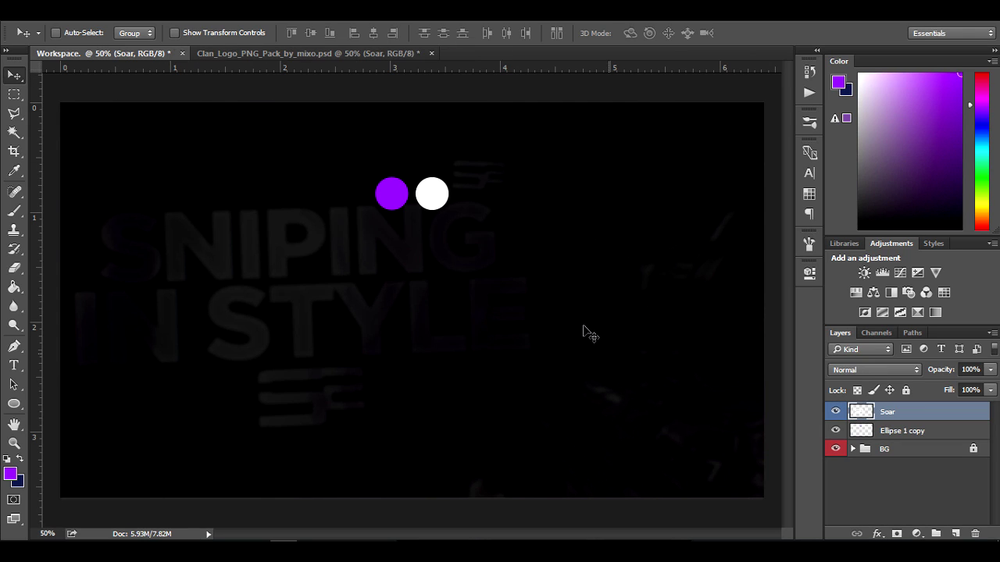
click(434, 53)
click(509, 218)
Move the Soar logo below the color circles and center it on the canvas
drag(335, 295, 421, 291)
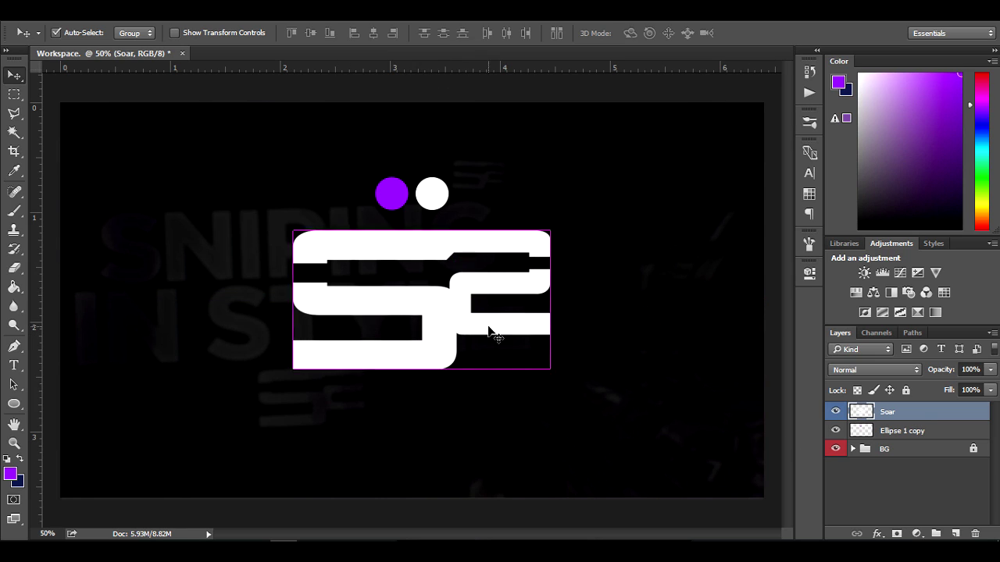
key(ctrl+a)
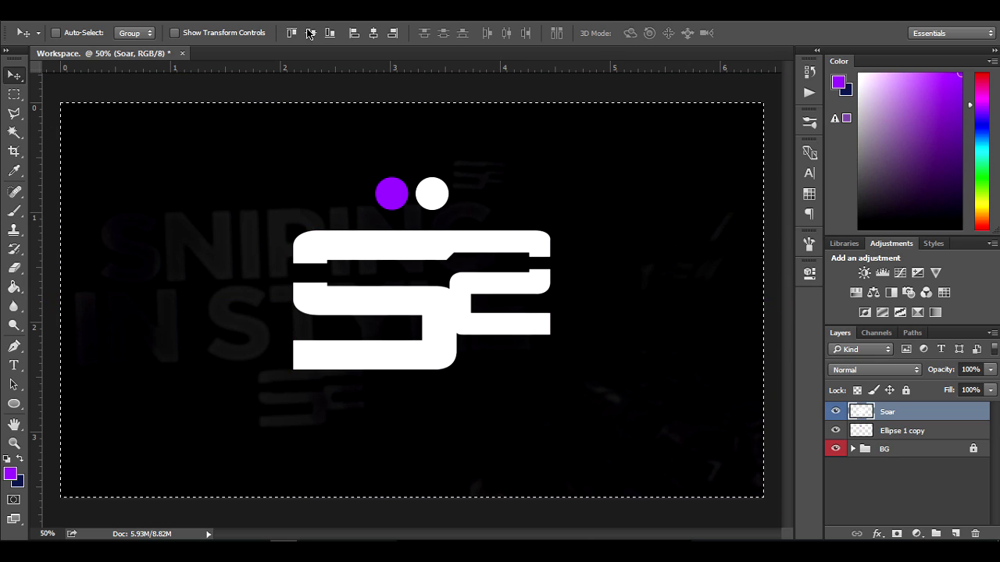
click(375, 34)
key(ctrl+d)
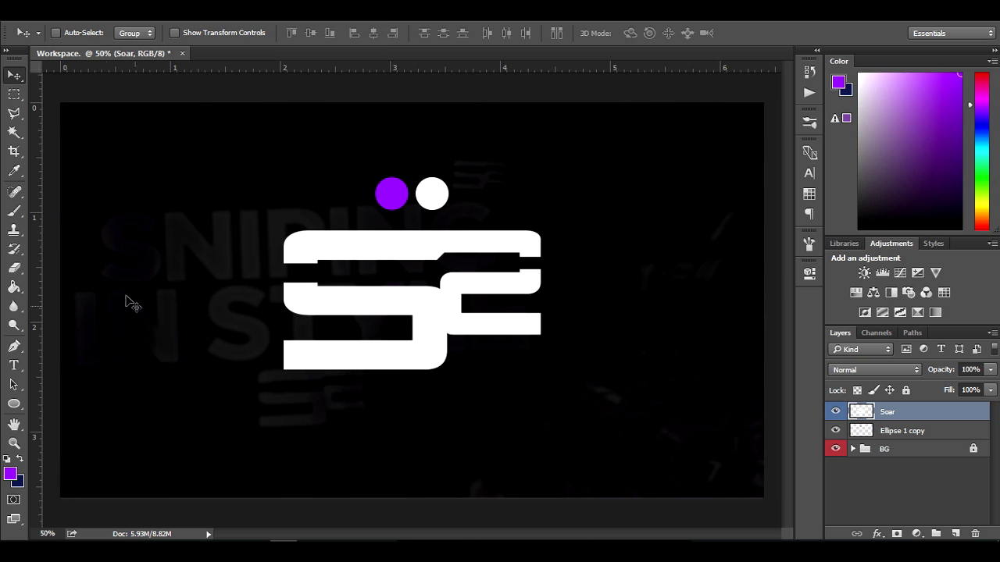
Scale the Soar logo down about its center to about 25% of its size, nearly as wide as the two color circles
key(ctrl)
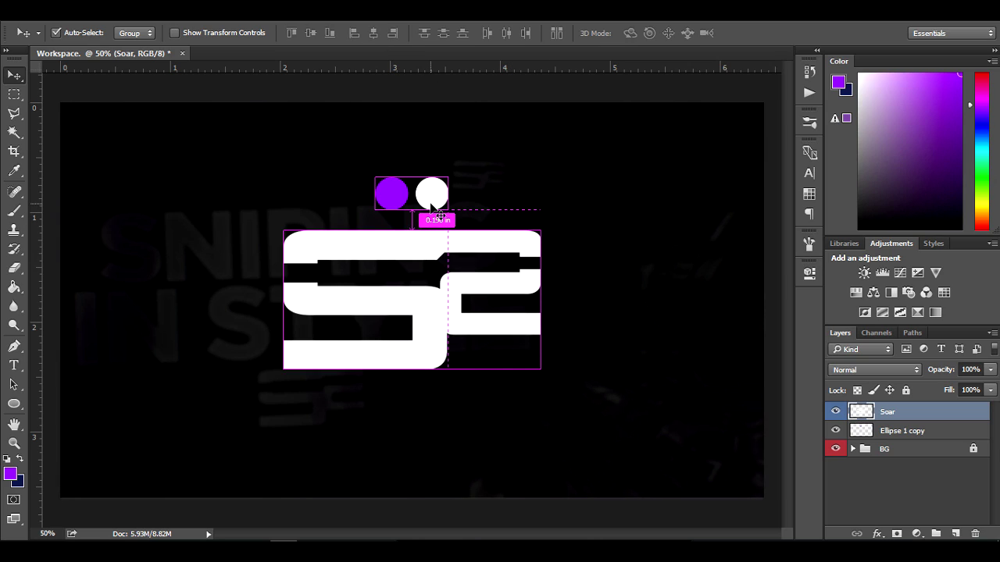
key(ctrl+t)
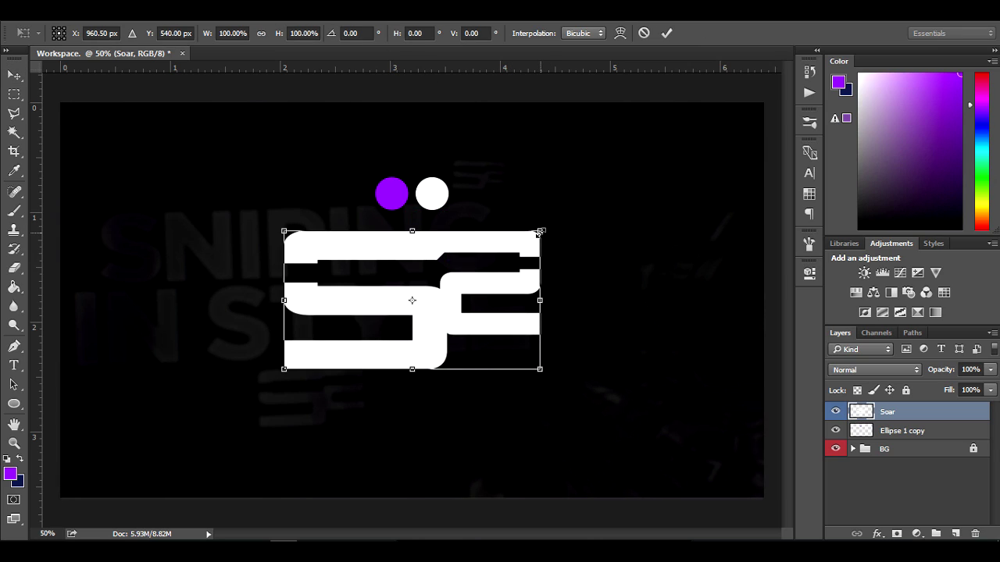
drag(539, 232, 448, 279)
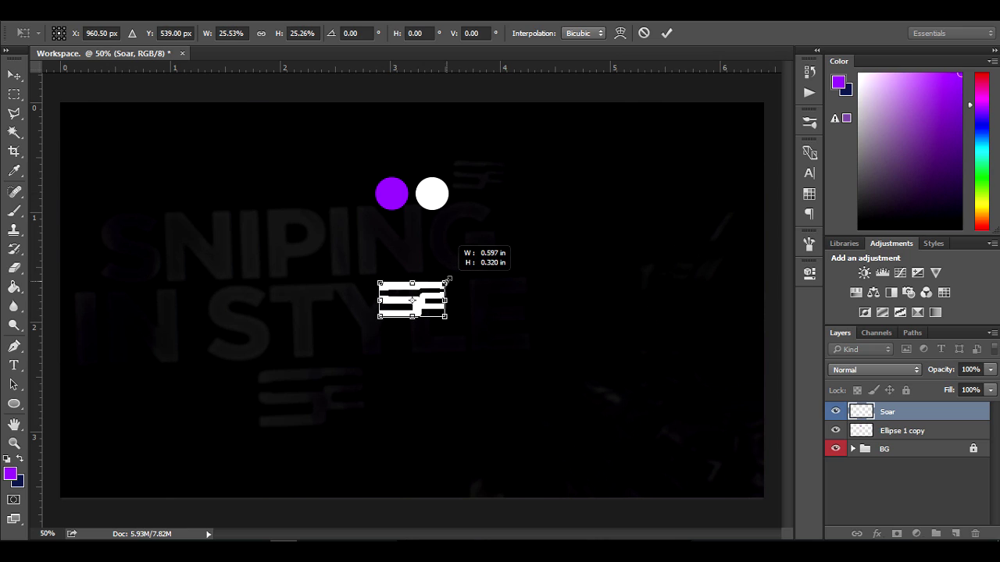
click(14, 76)
key(Return)
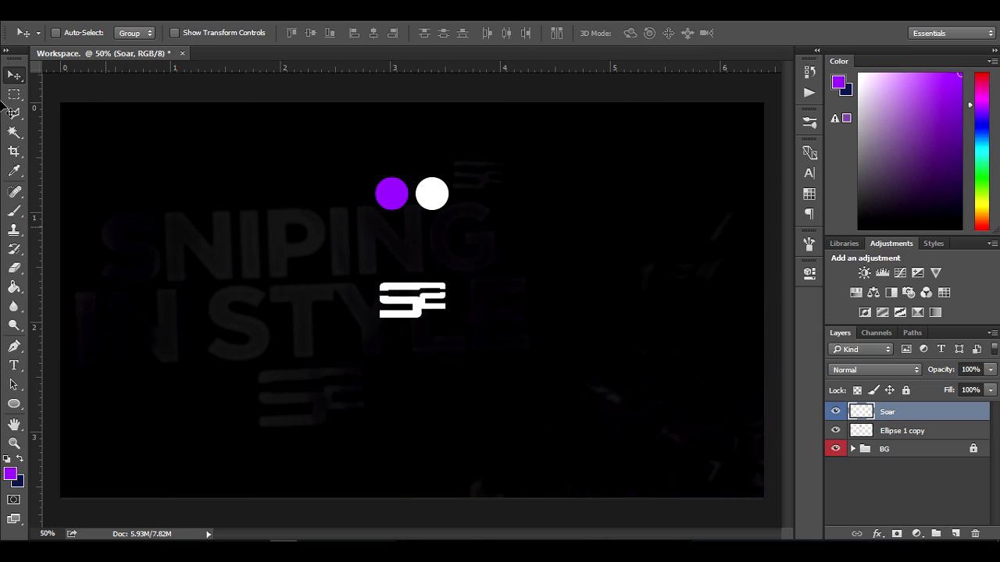
key(ctrl+plus)
key(ctrl+plus)
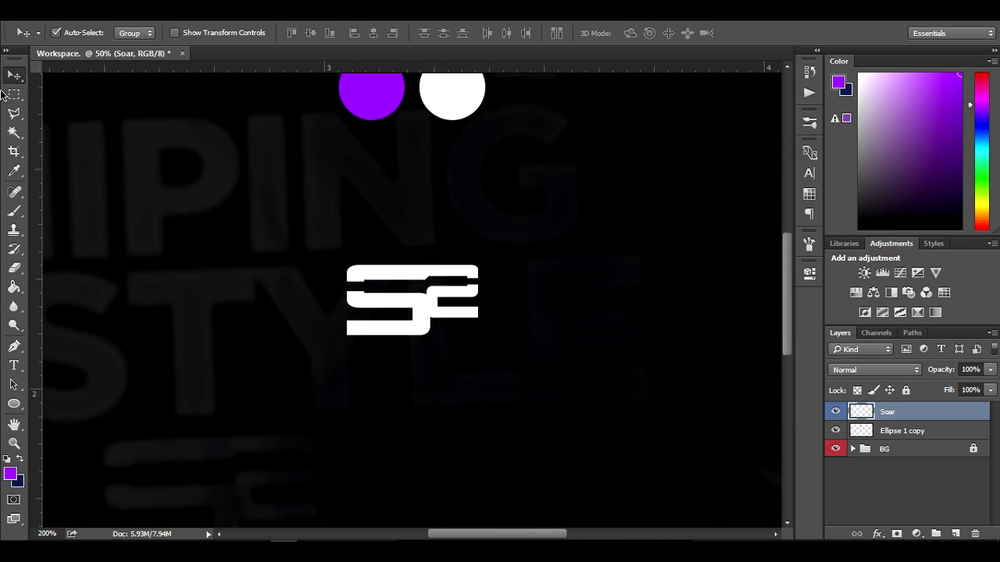
key(ctrl+minus)
key(ctrl+minus)
key(ctrl+minus)
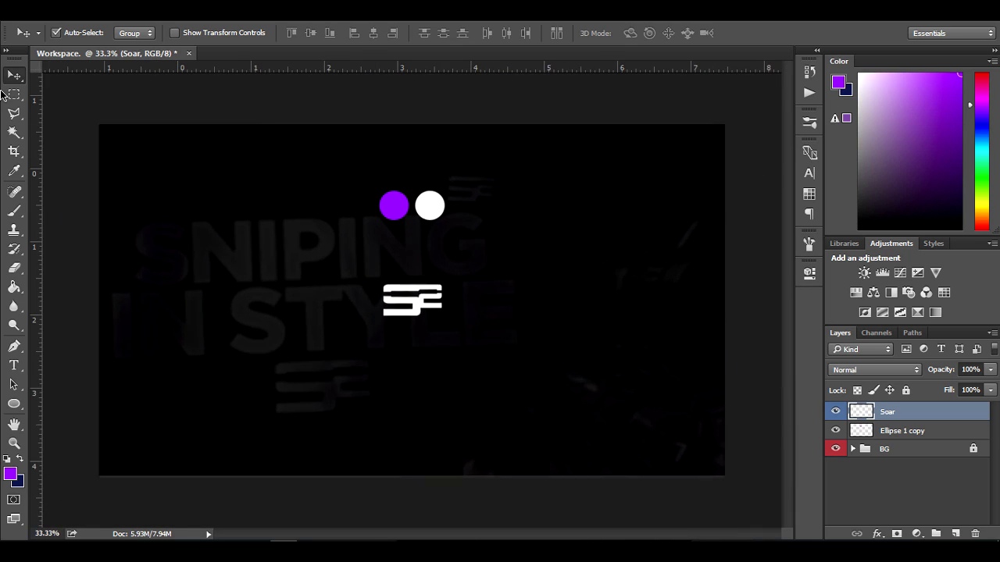
key(ctrl+plus)
key(ctrl+BackSpace)
key(ctrl+z)
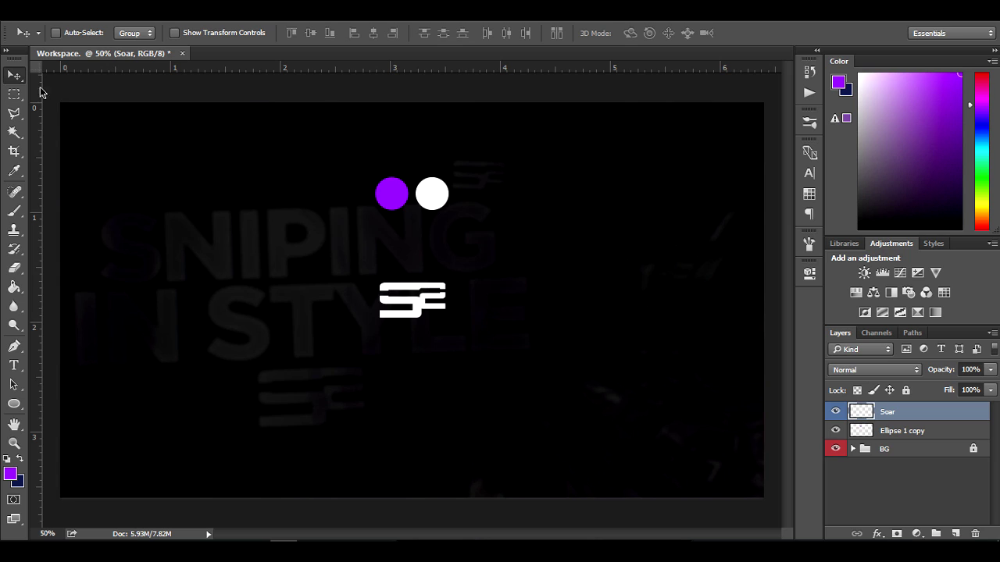
key(ctrl+minus)
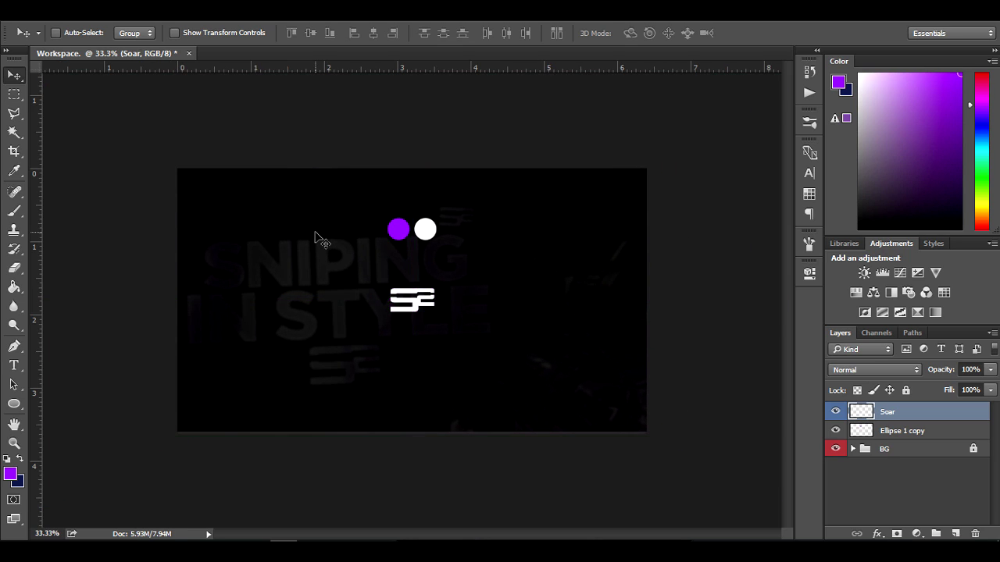
key(ctrl+plus)
key(ctrl+plus)
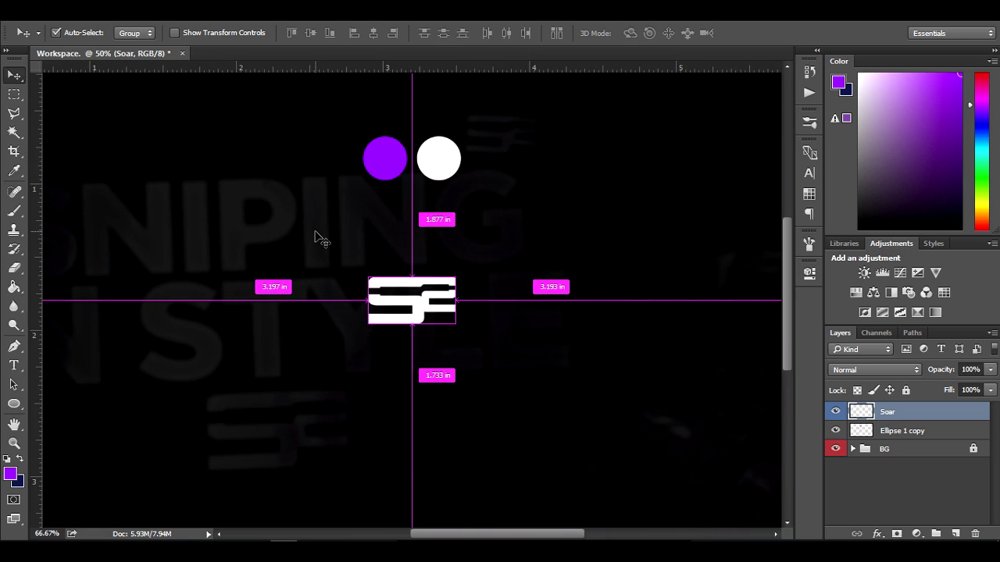
key(ctrl+minus)
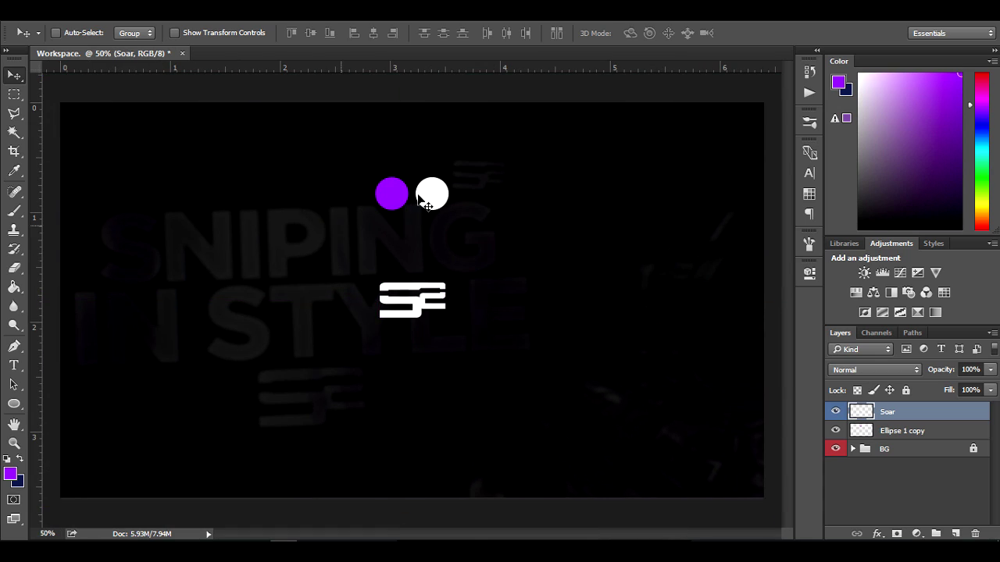
Draw a purple circle about 216 px in diameter behind the Soar logo with the Ellipse tool
click(933, 431)
click(18, 406)
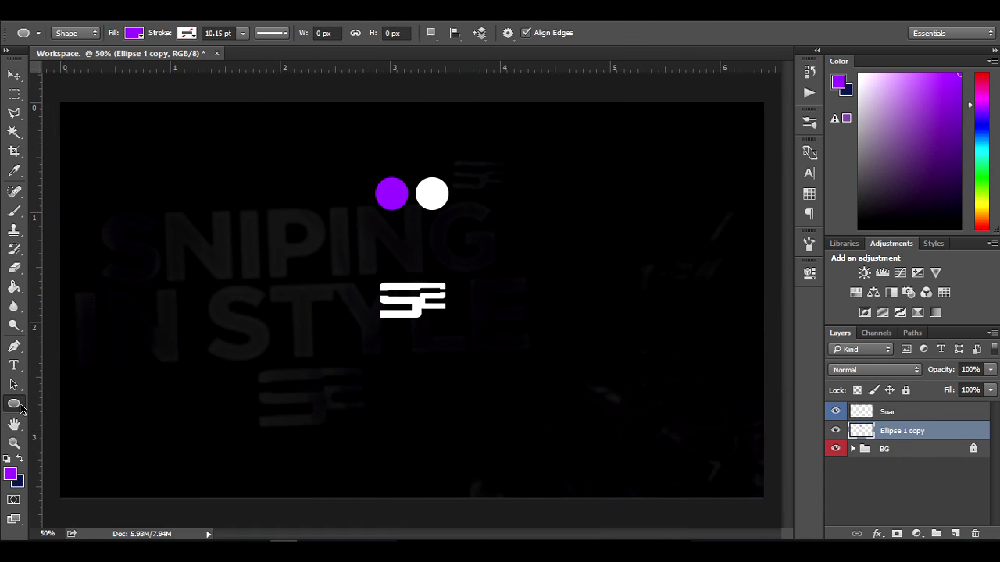
key(i)
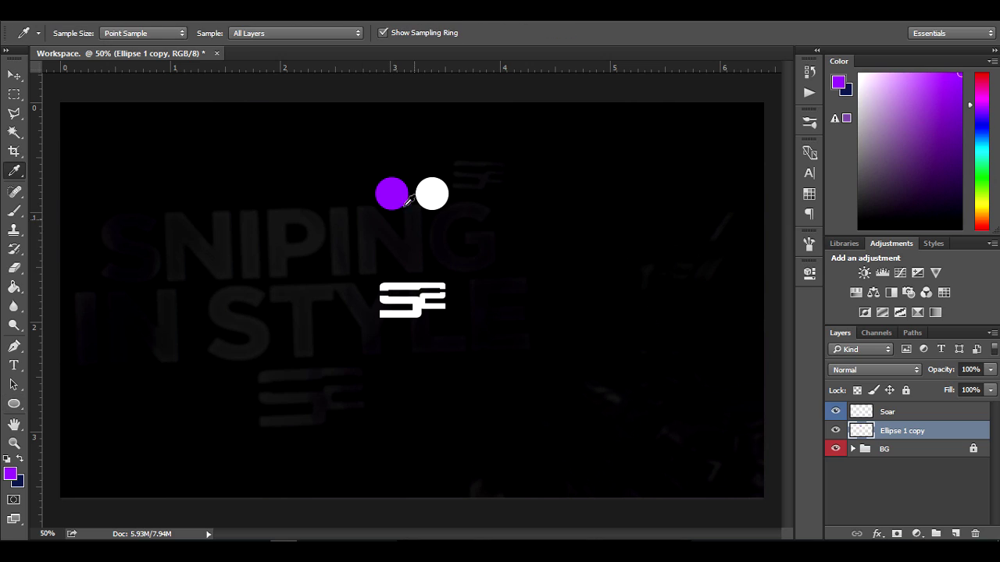
key(u)
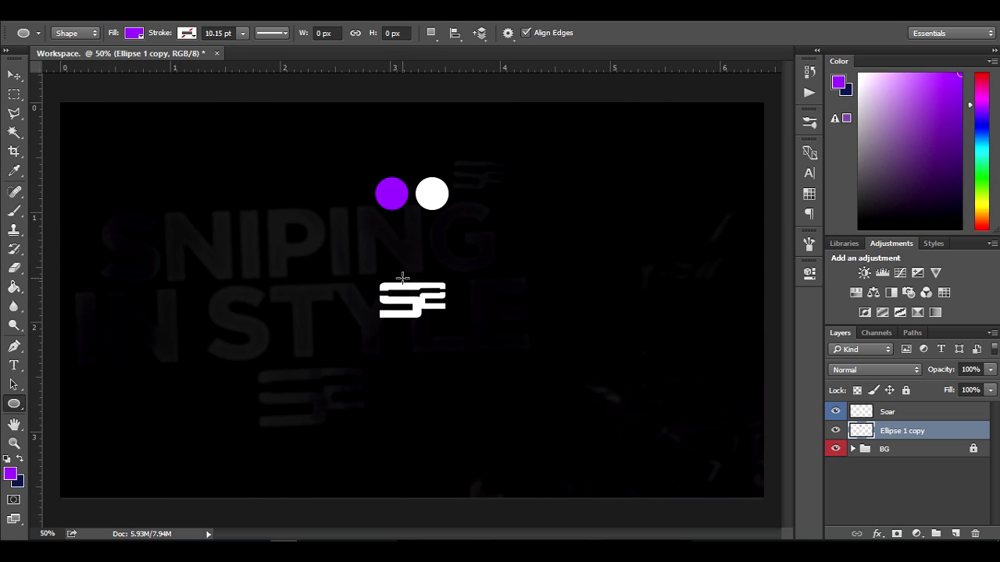
drag(372, 270, 508, 348)
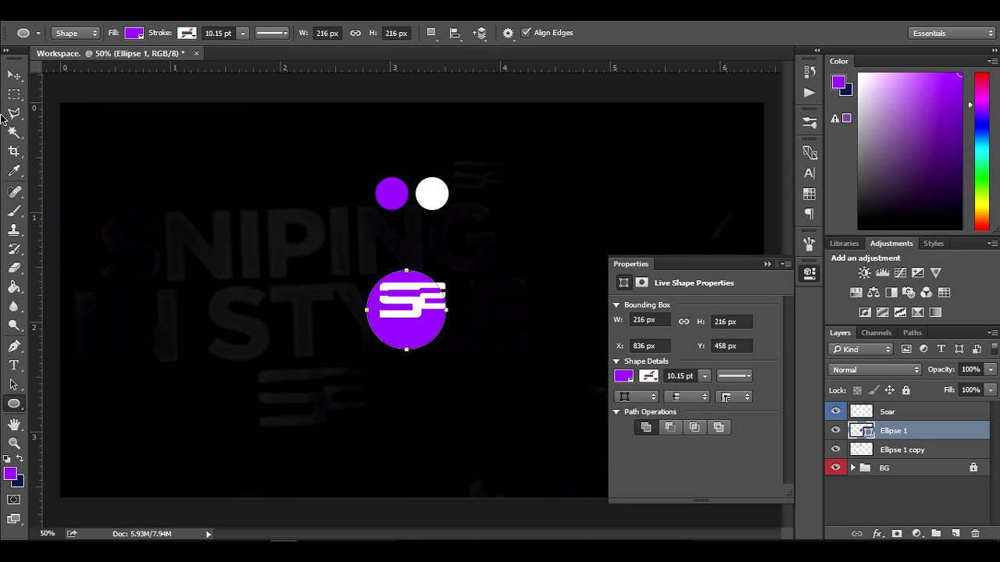
Move the new purple circle behind the Soar logo and center it on the canvas
click(14, 75)
mouse_move(422, 344)
mouse_down()
mouse_move(429, 325)
mouse_move(428, 333)
mouse_up()
key(ctrl+a)
click(374, 33)
key(ctrl+d)
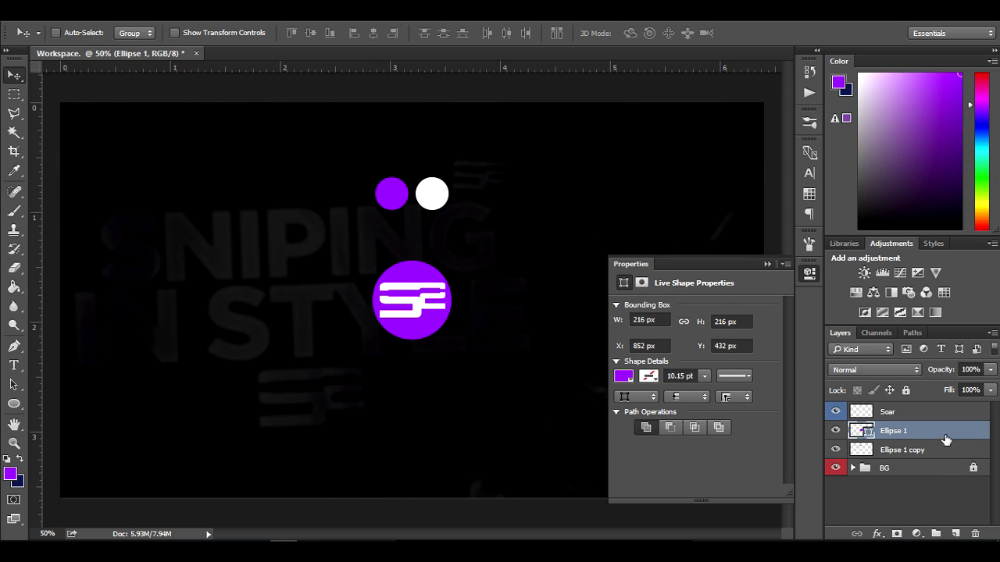
Align the Soar logo to the canvas center vertically and horizontally so it sits in the middle of the purple circle
click(931, 413)
key(ctrl+a)
click(310, 33)
click(373, 33)
key(ctrl+d)
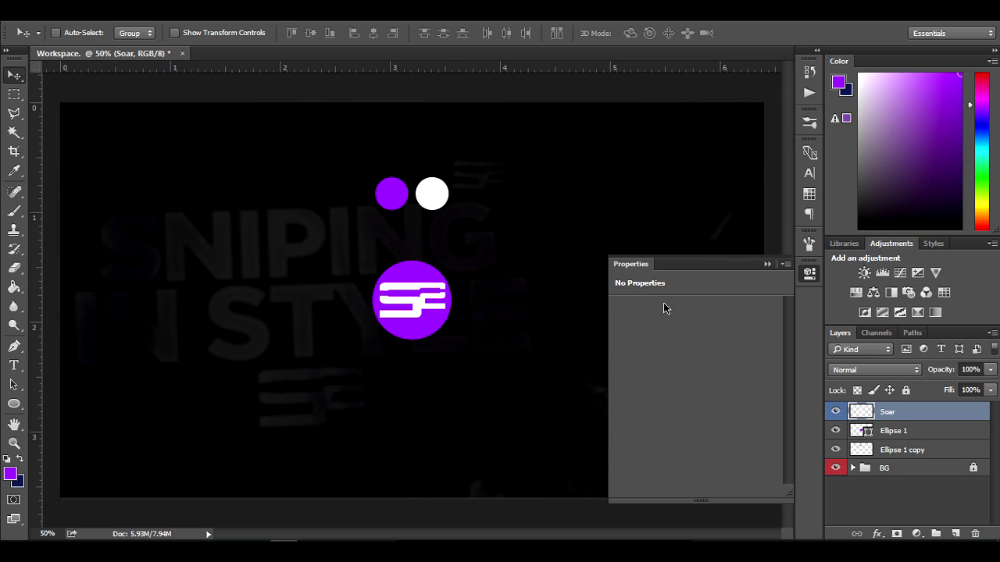
Scale the Soar logo down slightly to leave more margin inside the purple circle and recenter it on the canvas
key(ctrl+t)
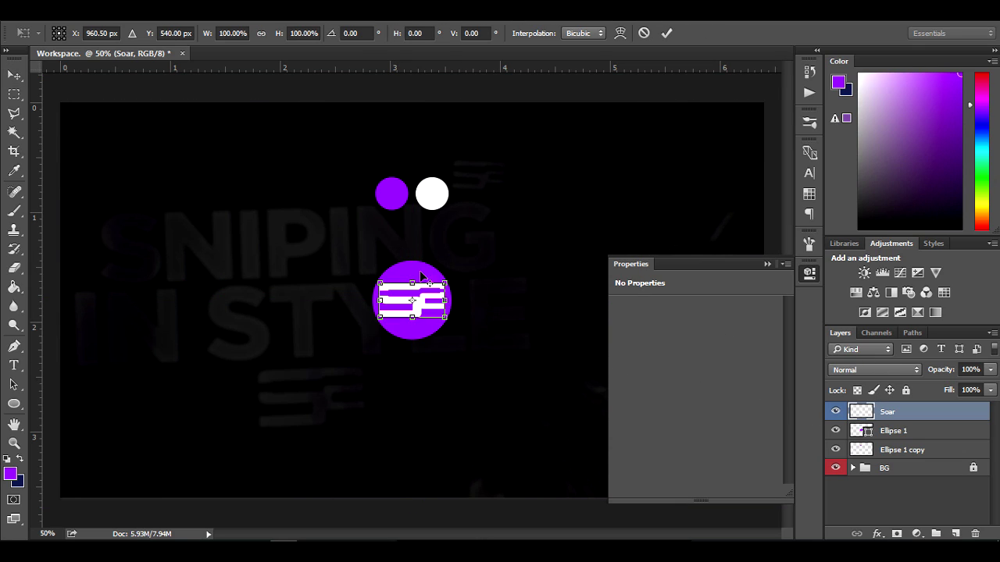
drag(443, 280, 440, 286)
click(14, 74)
click(438, 219)
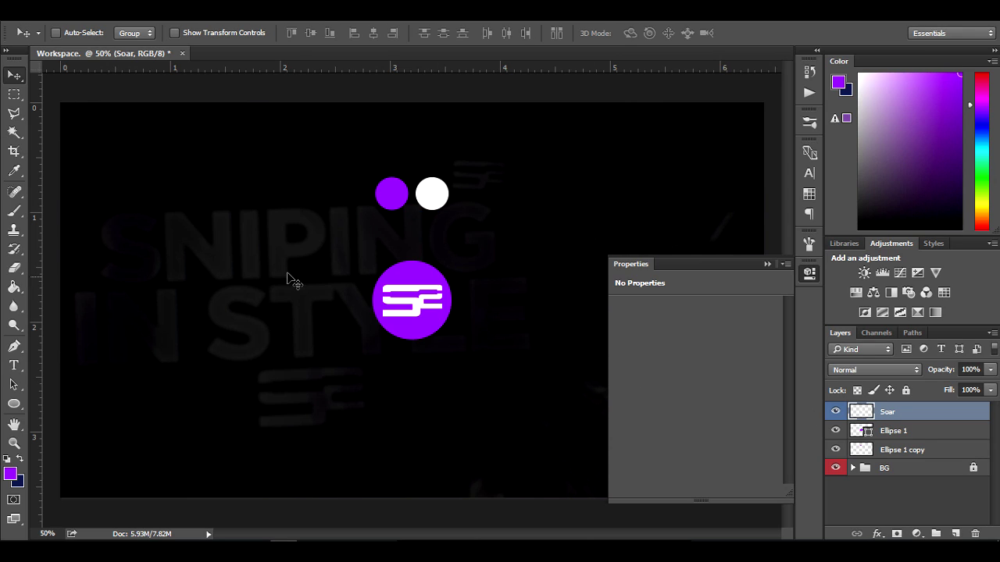
key(ctrl+a)
click(374, 33)
key(ctrl+d)
Duplicate the large purple circle's layer, Ellipse 1, and set the copy's fill to No Color
click(923, 432)
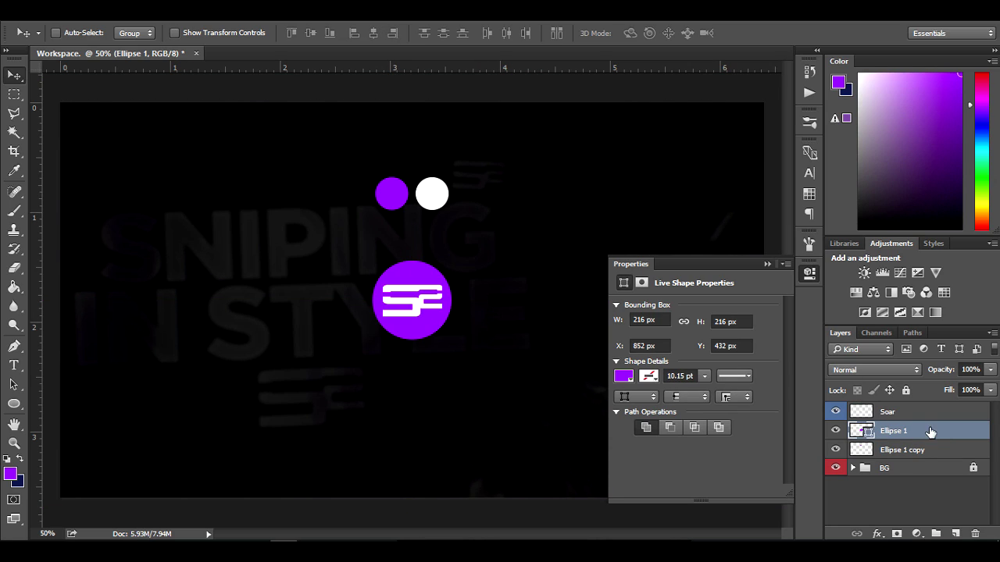
click(808, 270)
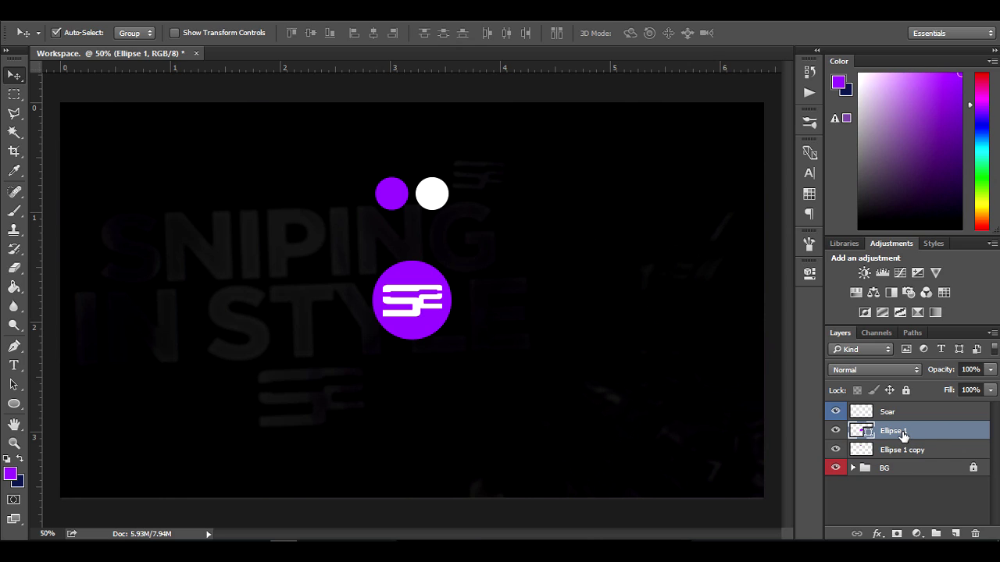
key(ctrl+j)
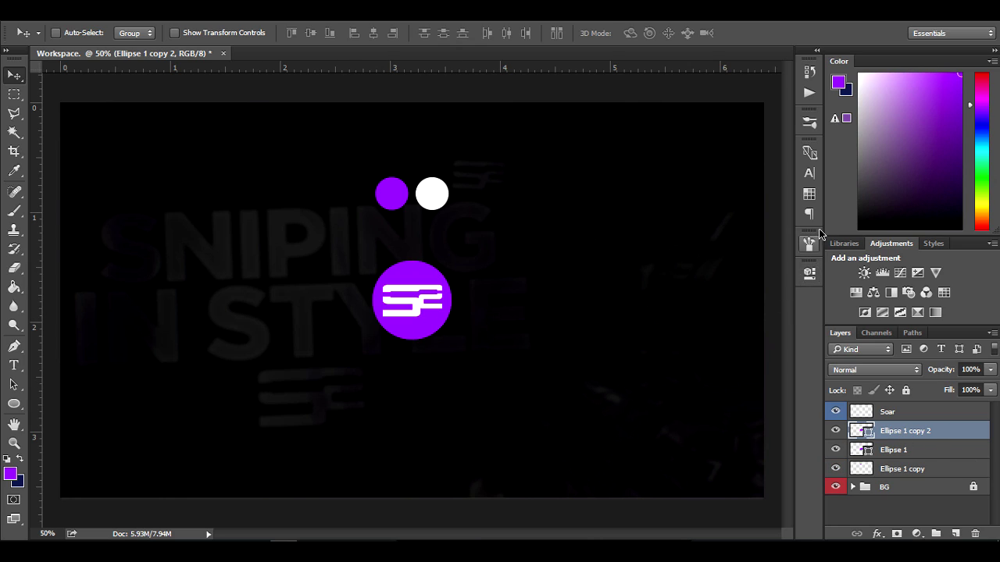
click(16, 405)
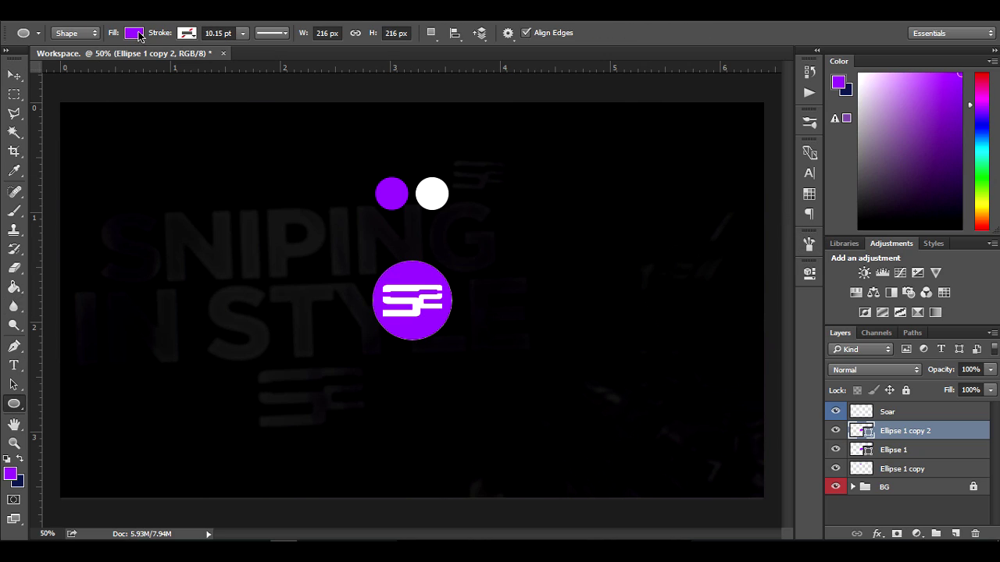
click(136, 34)
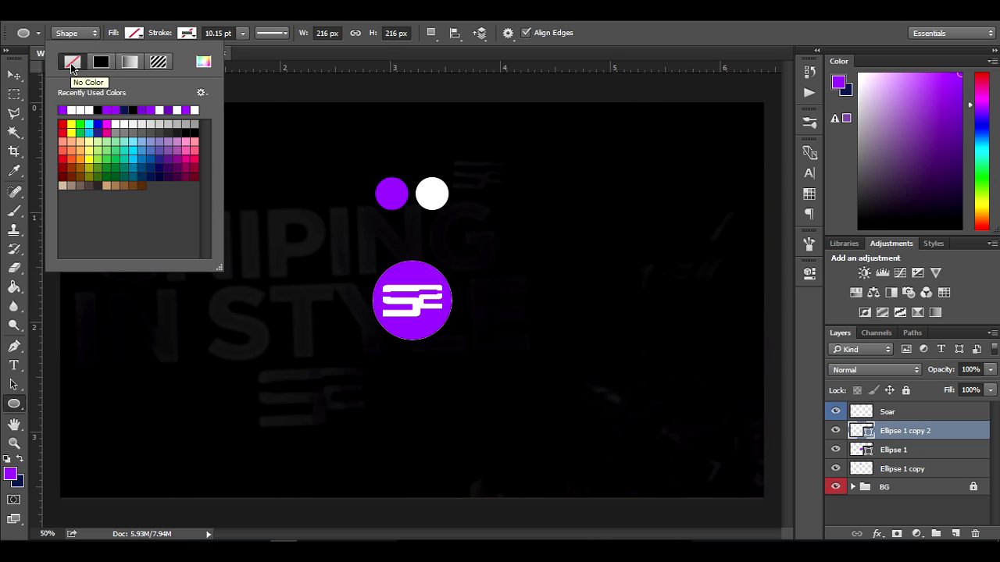
Give the duplicated circle a white (ffffff) stroke, sampling the color from the white swatch circle
click(186, 35)
click(188, 35)
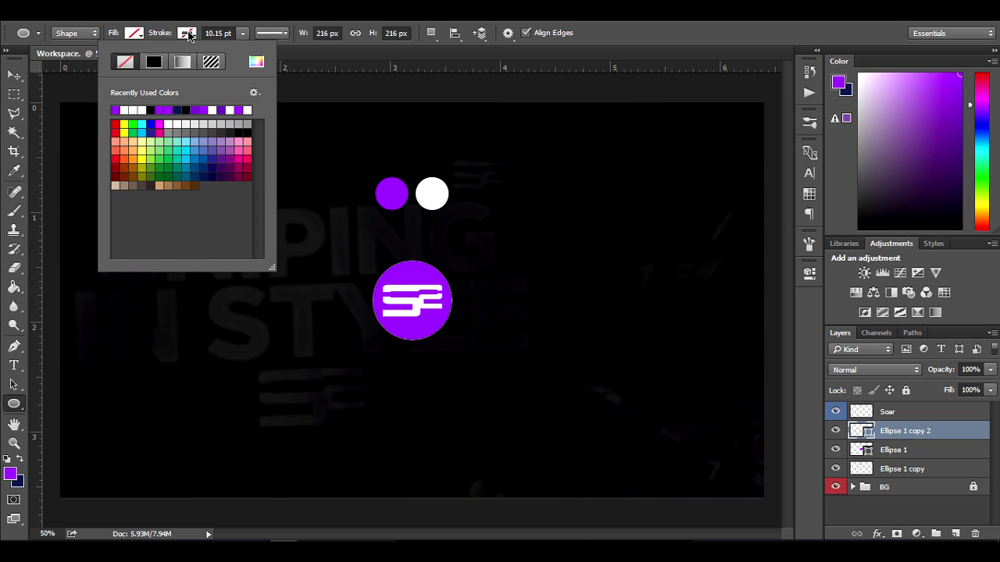
click(256, 62)
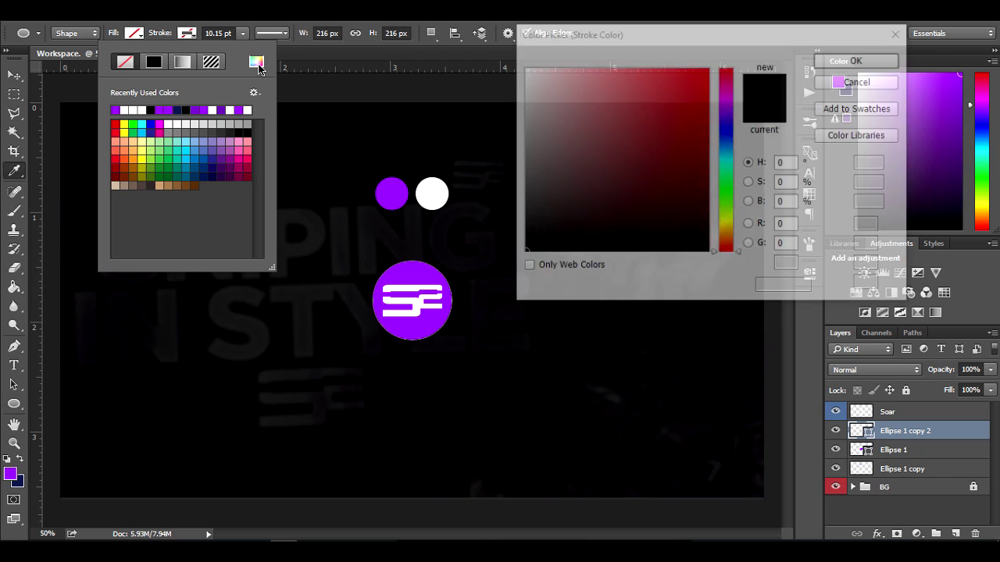
click(434, 192)
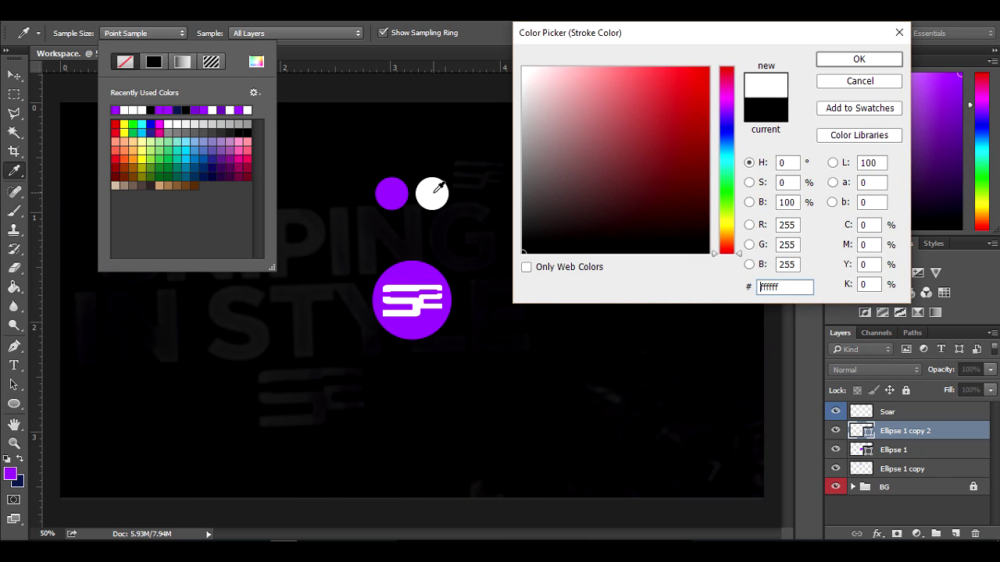
click(858, 60)
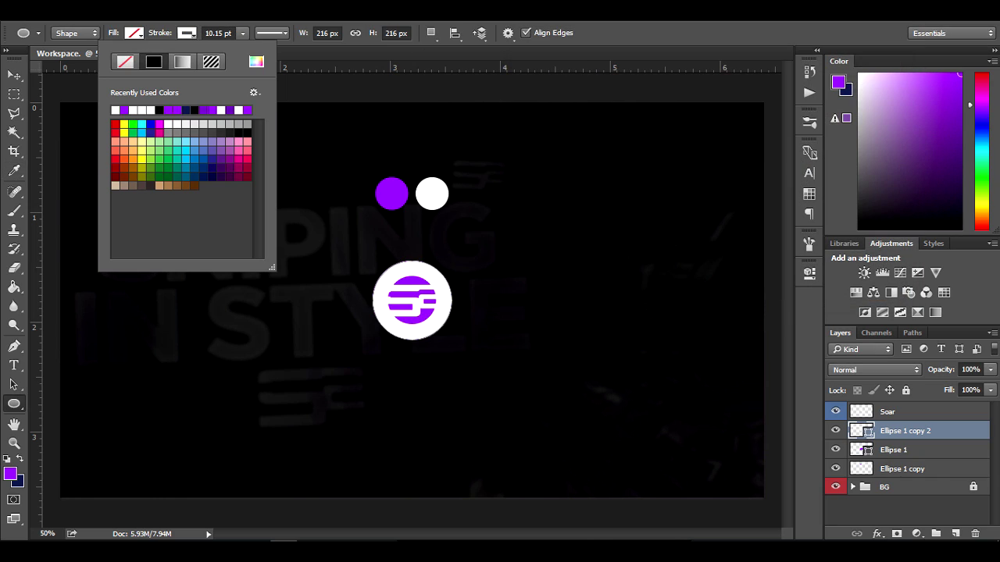
click(457, 187)
Reduce the duplicated circle's stroke width to about 1.92 pt so it forms a thin white ring
click(14, 75)
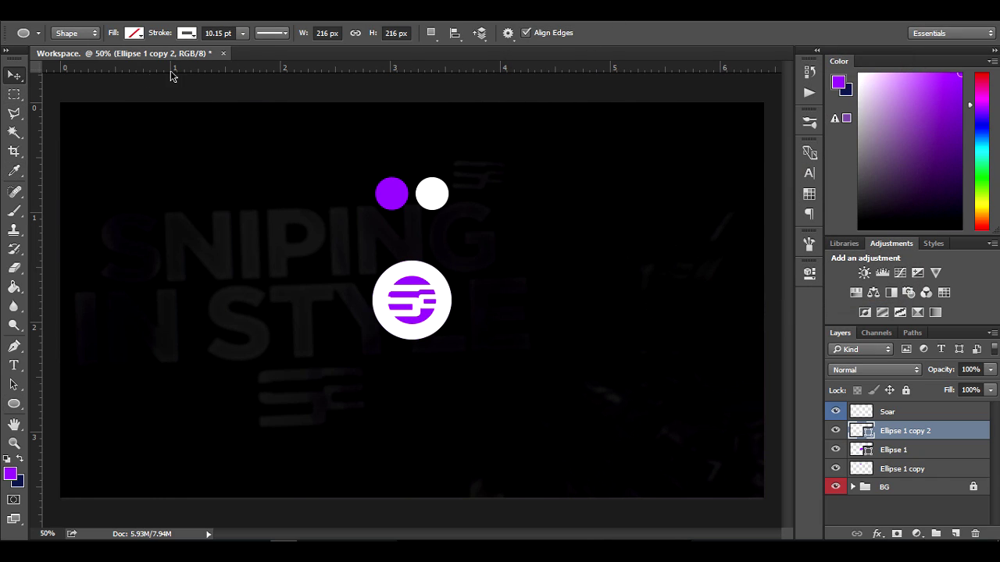
click(14, 403)
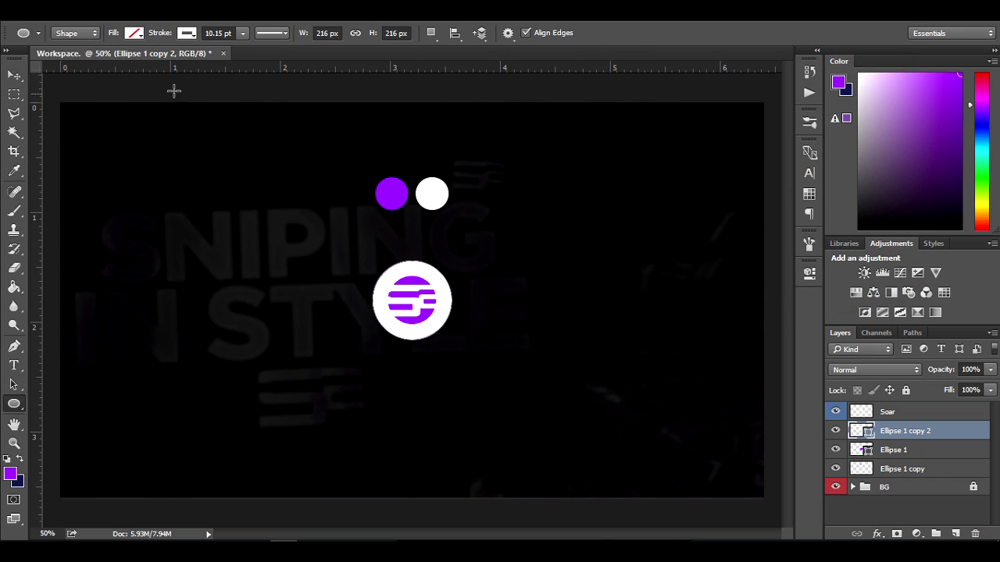
click(244, 34)
drag(252, 51, 235, 52)
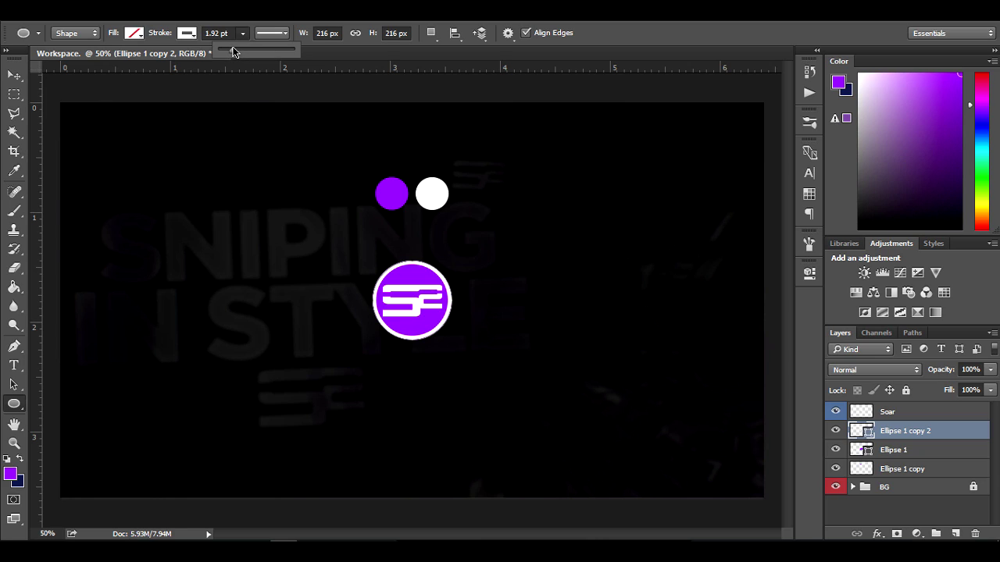
drag(233, 52, 233, 52)
key(v)
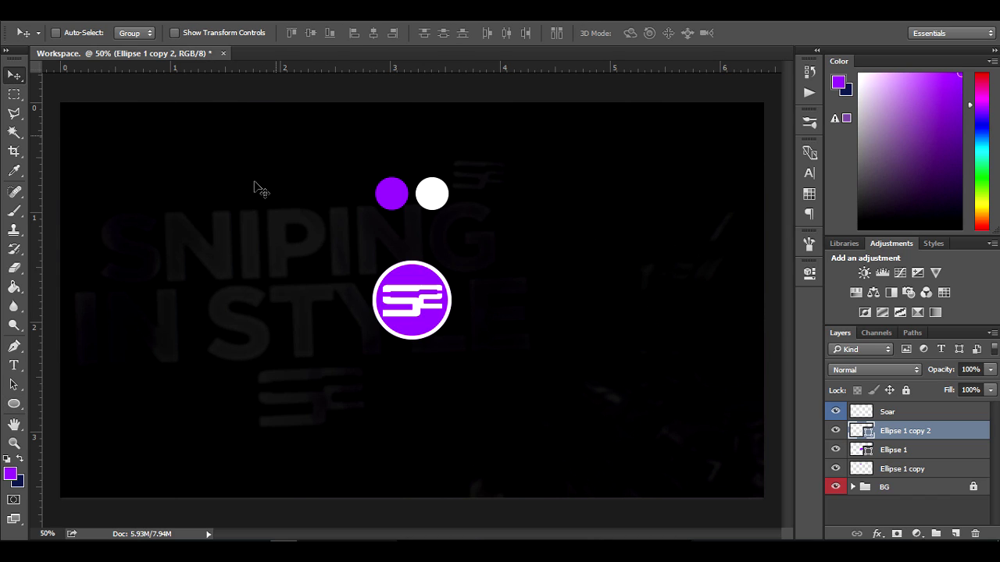
key(ctrl+plus)
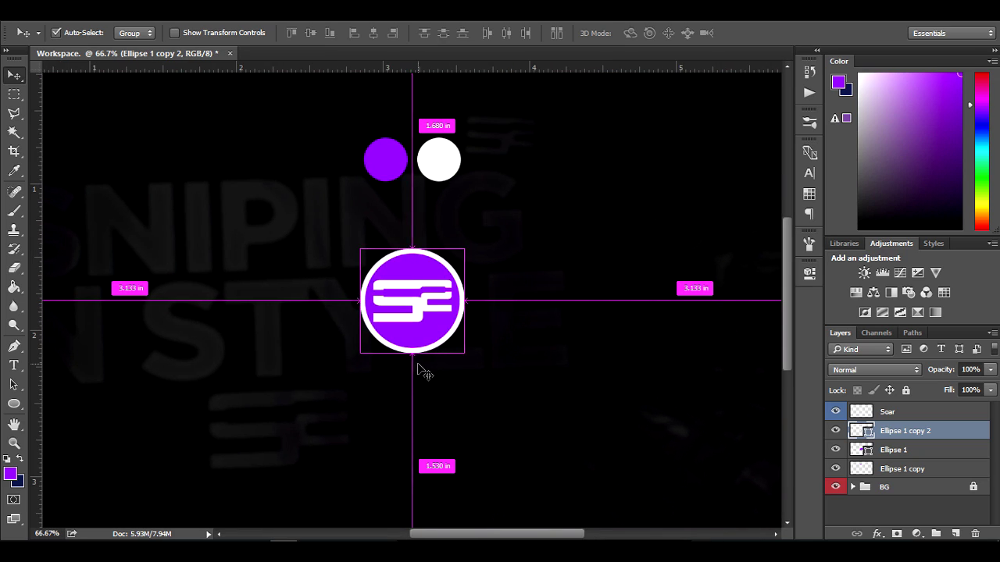
key(ctrl+minus)
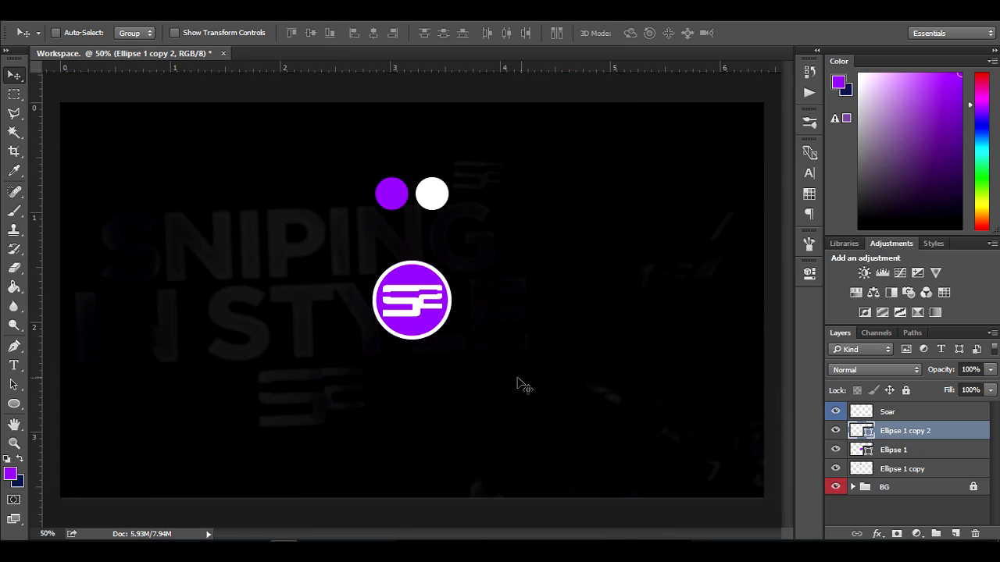
Rename the Ellipse 1 layer as Purple Circle Middle and the Ellipse 1 copy 2 layer as Stroke White Middle
click(890, 453)
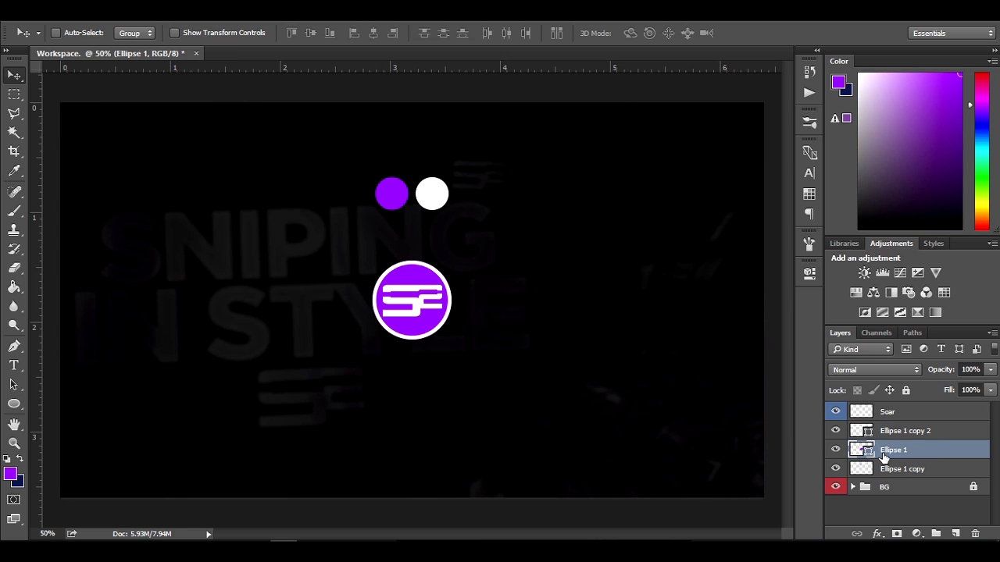
double_click(894, 450)
text(Purple Circle Middle)
key(Return)
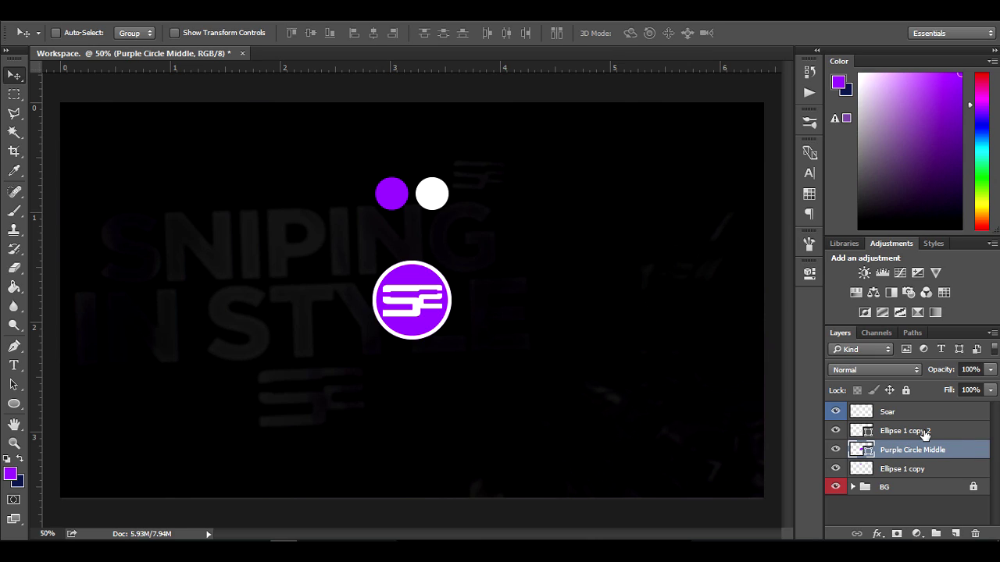
double_click(923, 431)
text(Stroke White)
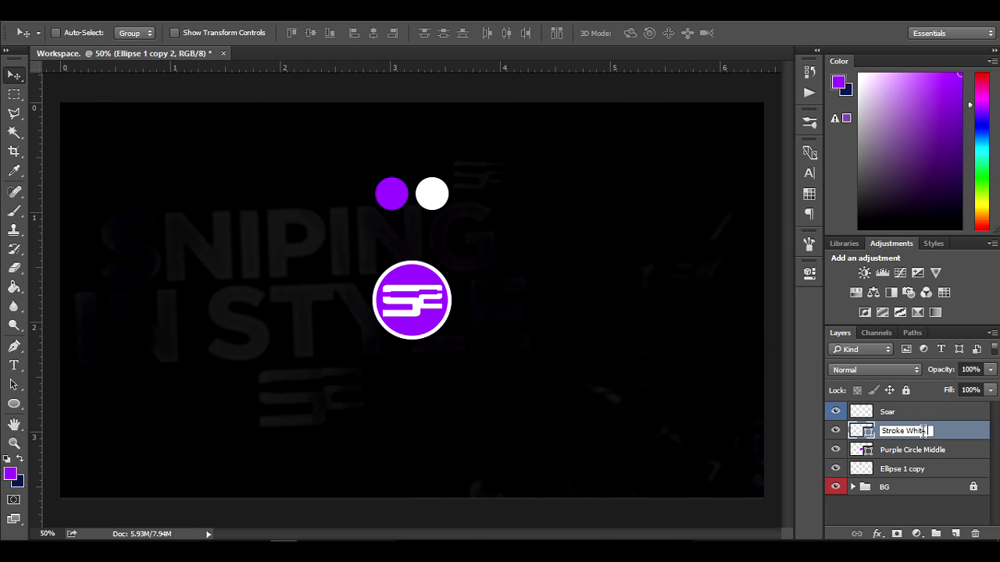
text( Middle)
key(Return)
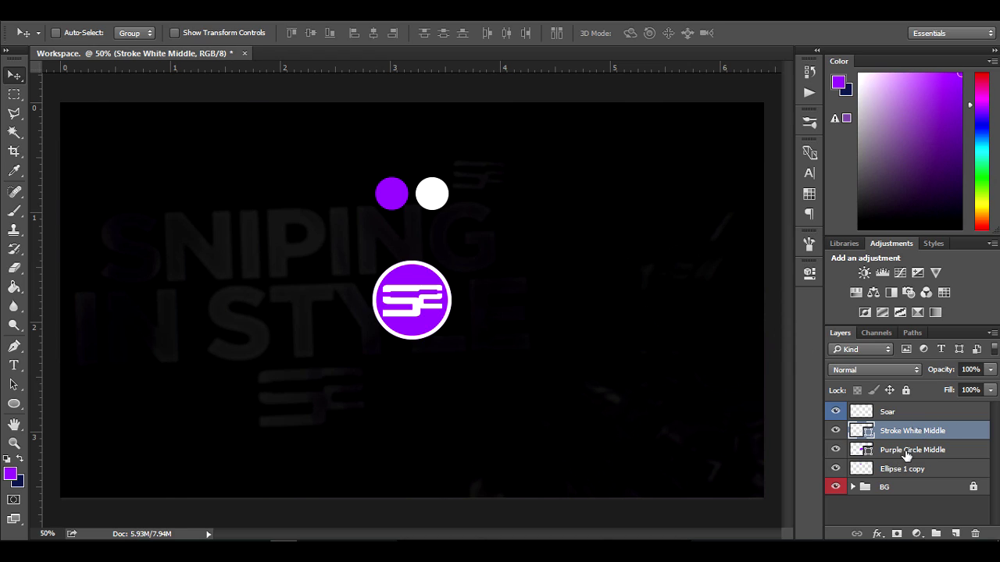
Create a new layer directly above Purple Circle Middle and clip it to that circle
click(937, 450)
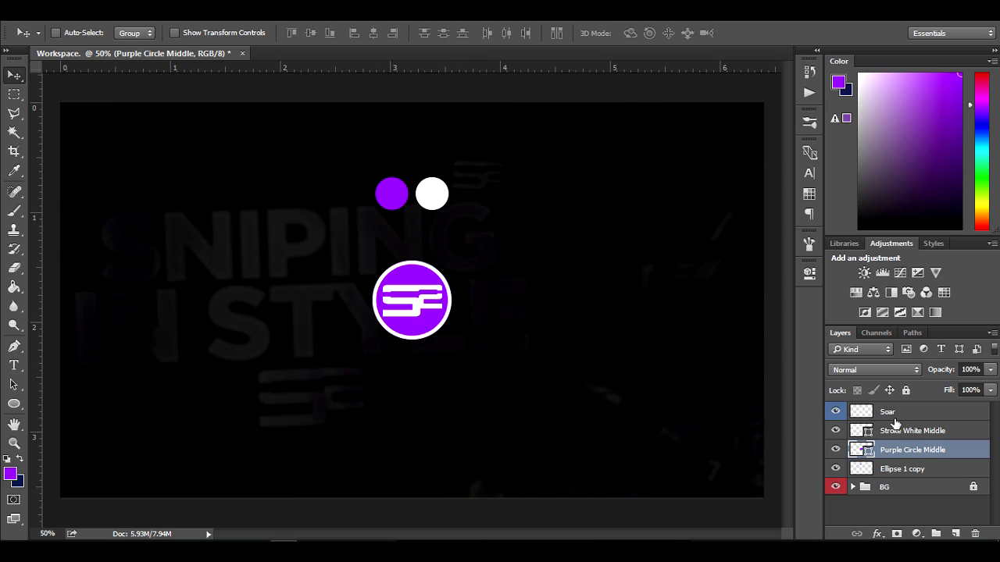
click(834, 450)
click(835, 450)
click(954, 534)
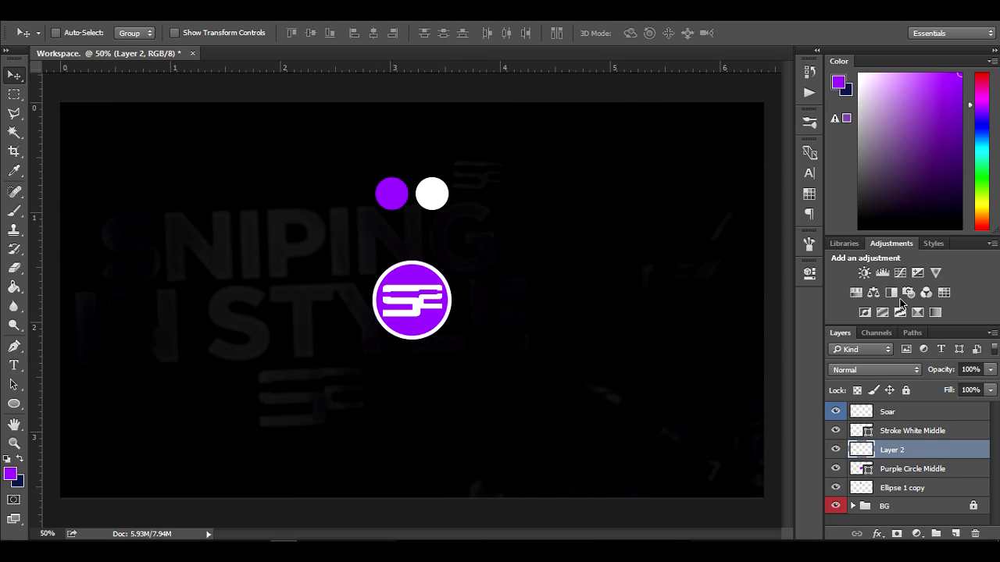
right_click(927, 453)
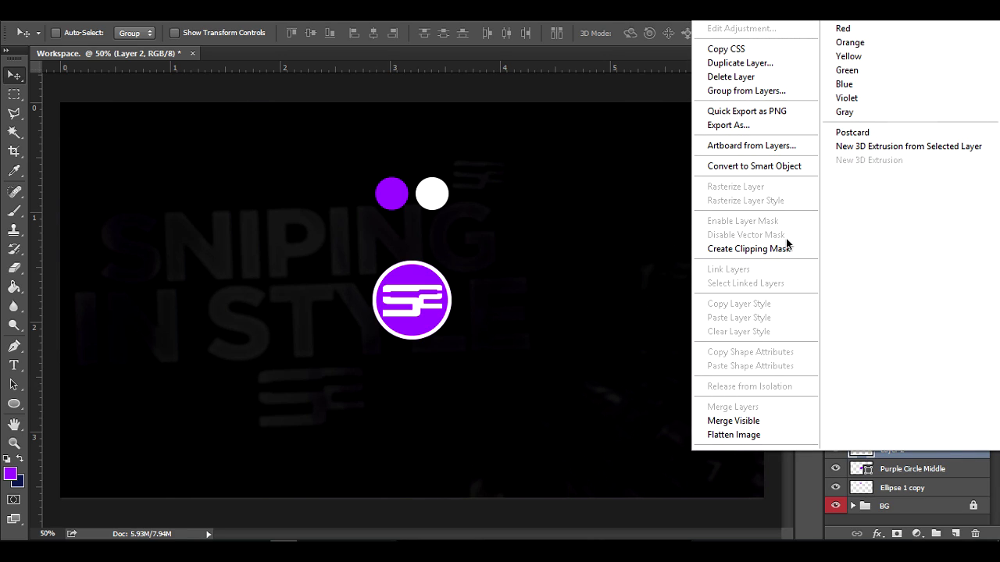
click(777, 249)
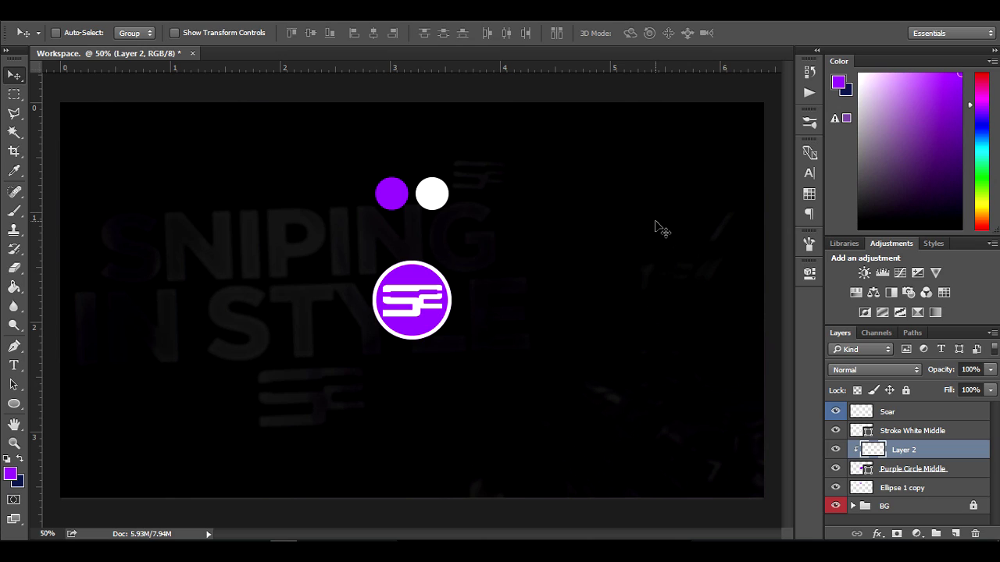
Set the foreground color to a darker purple, 7700c1
key(p)
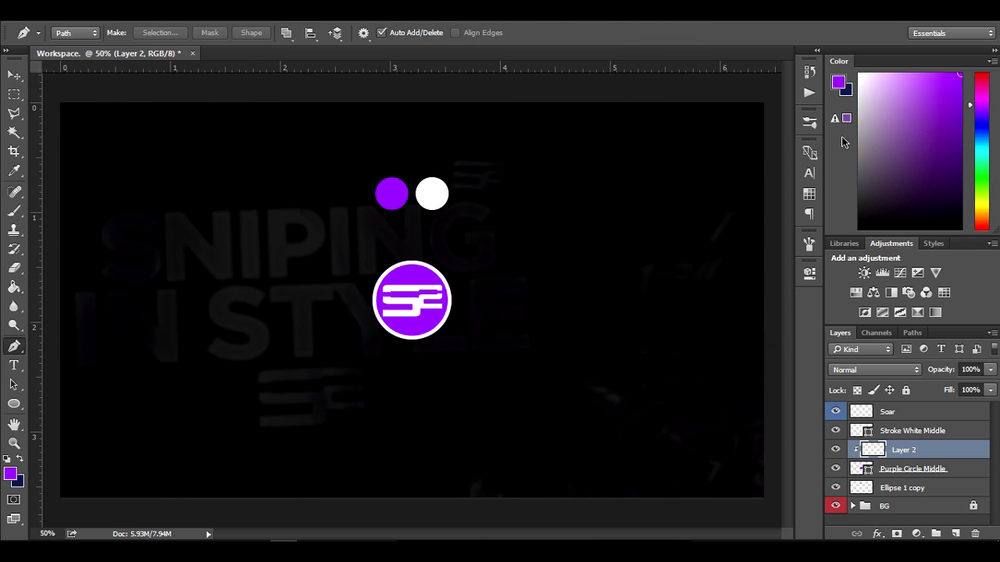
click(9, 474)
click(707, 88)
drag(743, 88, 820, 116)
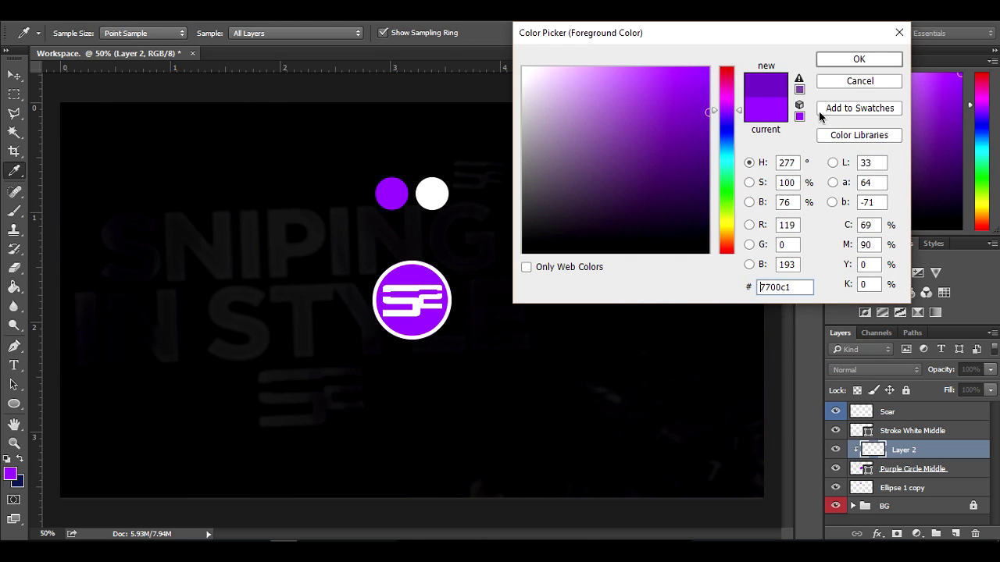
click(858, 60)
Draw a closed pen path with a curved edge running diagonally through the badge, enclosing the purple circle's lower-left part
key(p)
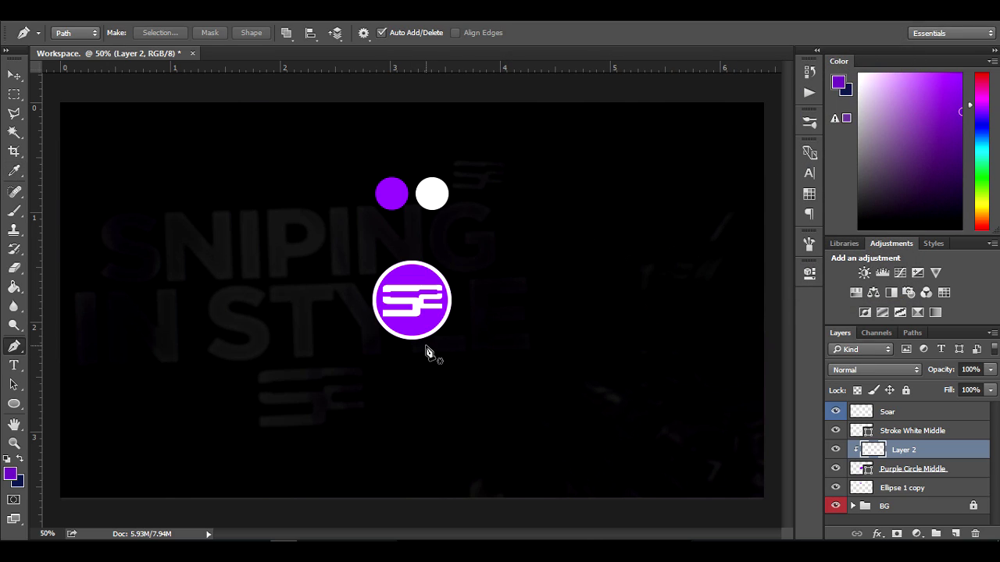
click(425, 345)
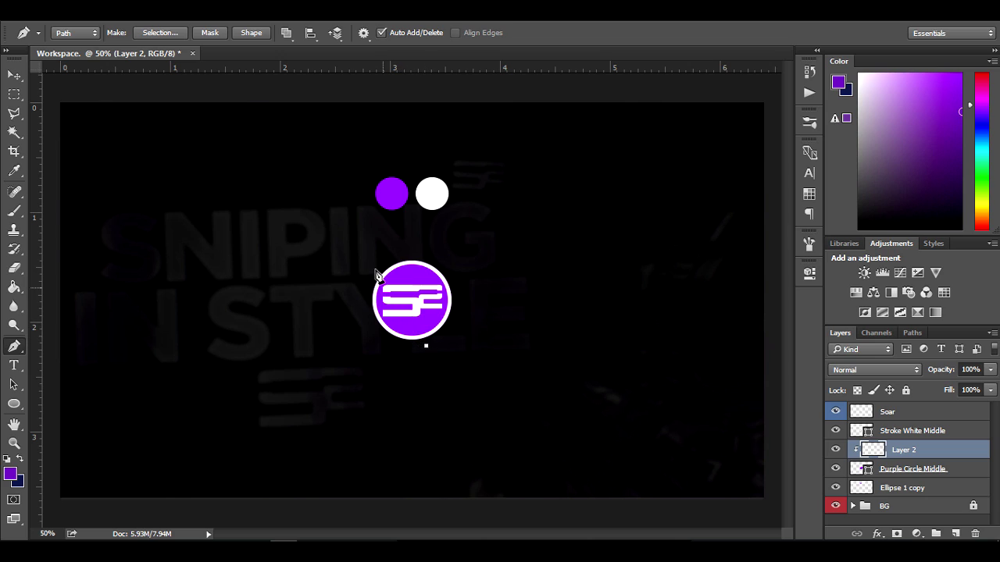
drag(361, 238, 348, 176)
click(252, 280)
click(312, 365)
click(419, 383)
click(426, 345)
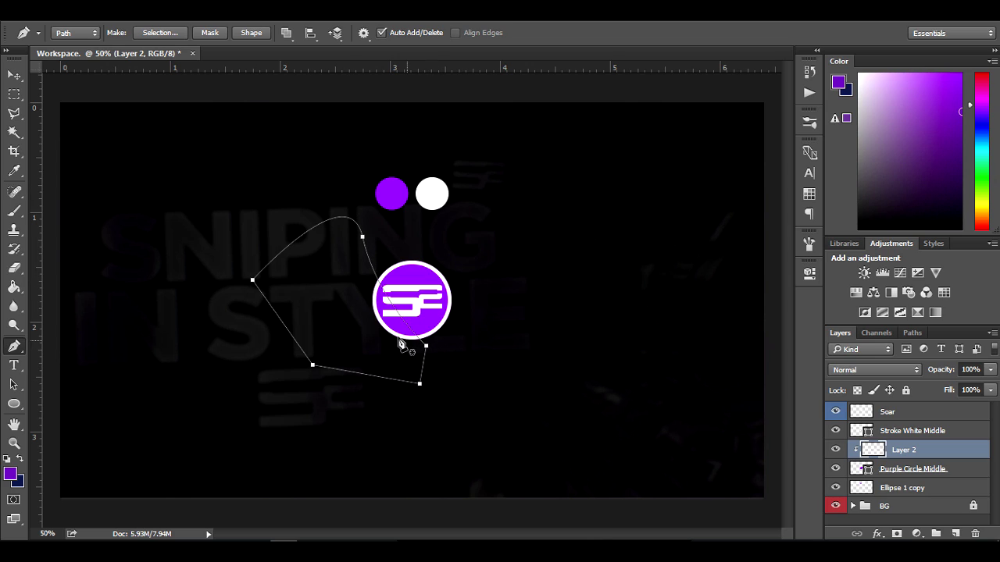
Fill the path with the darker purple on Layer 2, delete the path, and compare the badge with and without the shading
right_click(353, 314)
click(386, 268)
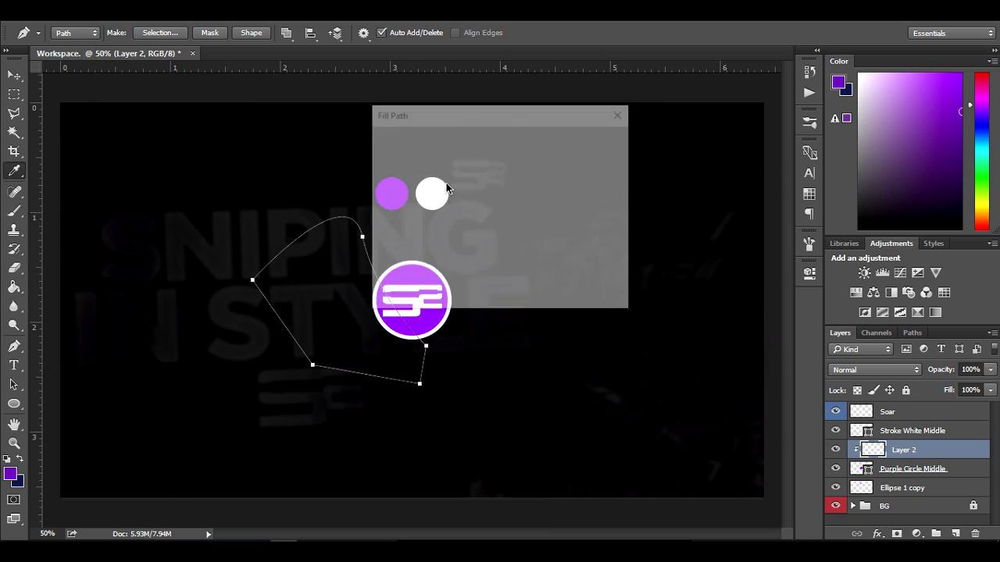
click(607, 146)
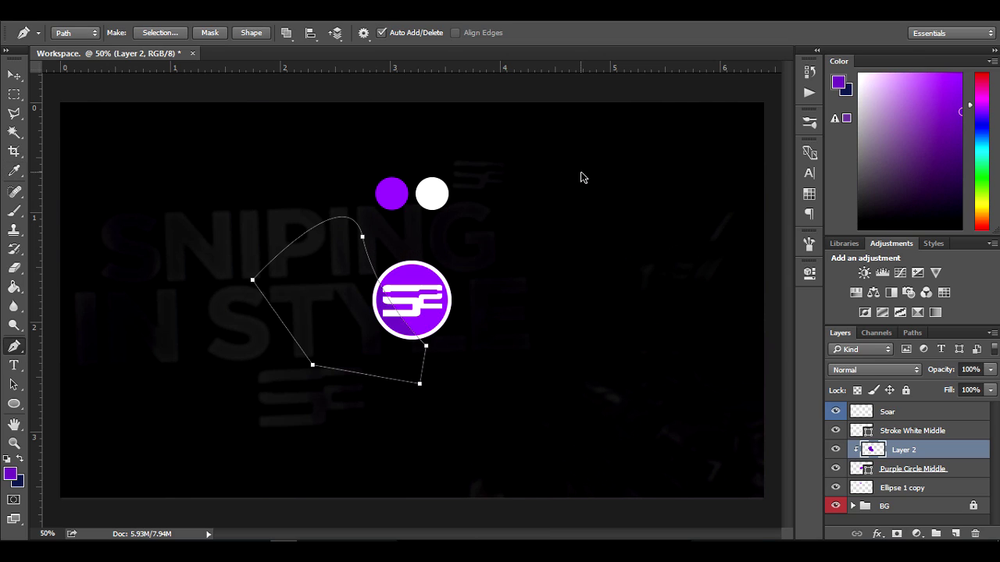
right_click(581, 168)
click(629, 193)
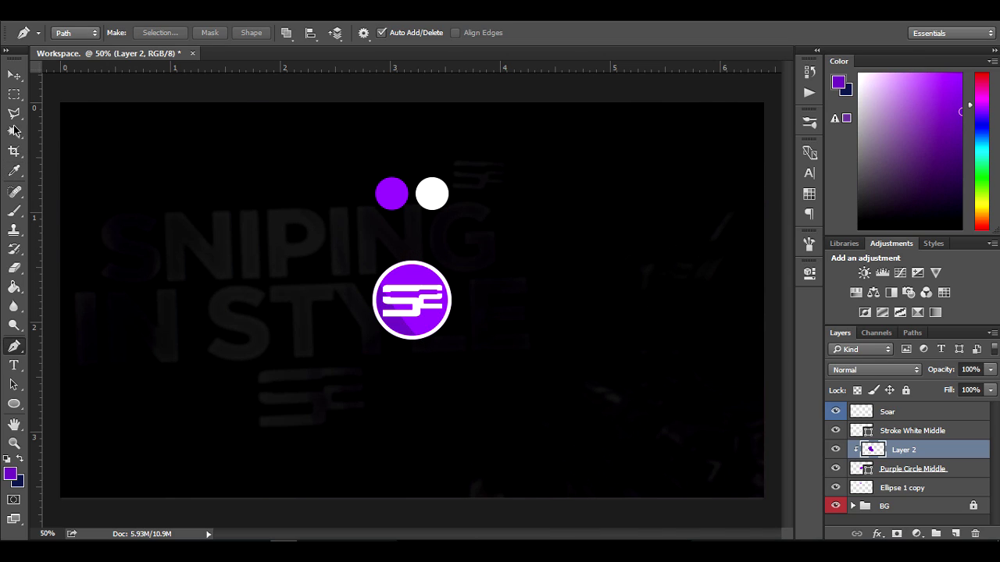
key(v)
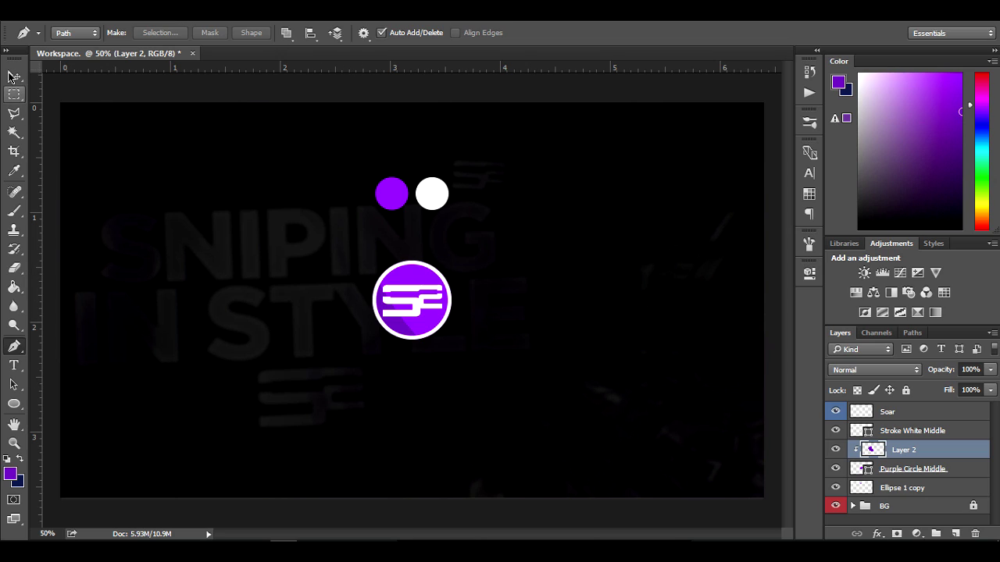
click(835, 451)
click(835, 451)
click(835, 451)
click(835, 450)
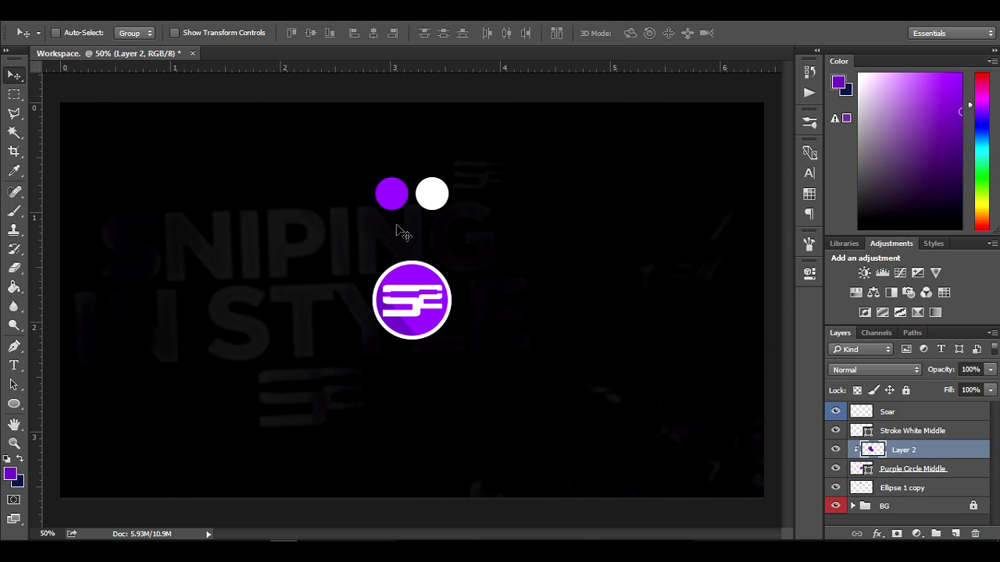
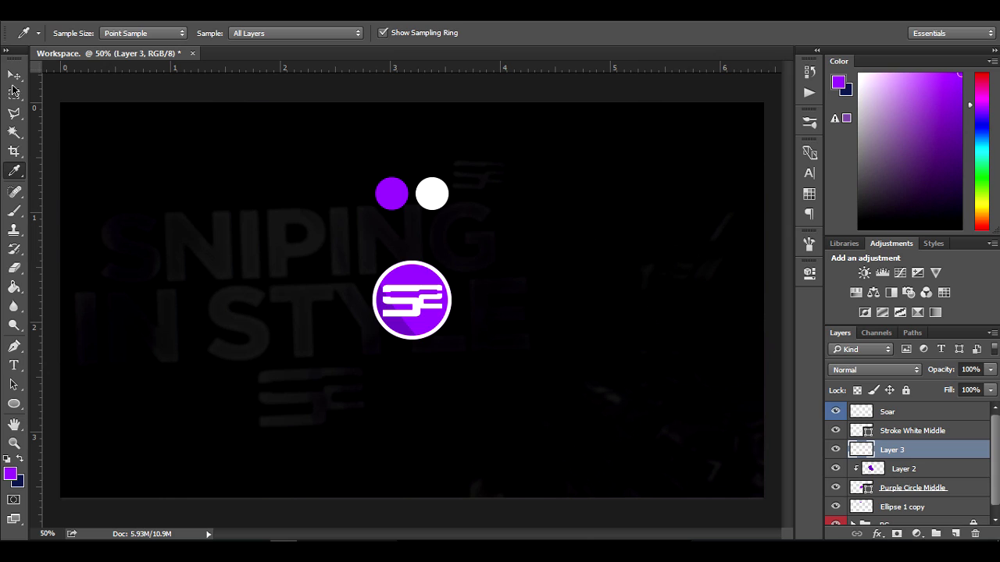
Outline a horizontal bar with a slanted far end extending right from the badge on Layer 3 and fill it with the bright purple
click(13, 75)
key(l)
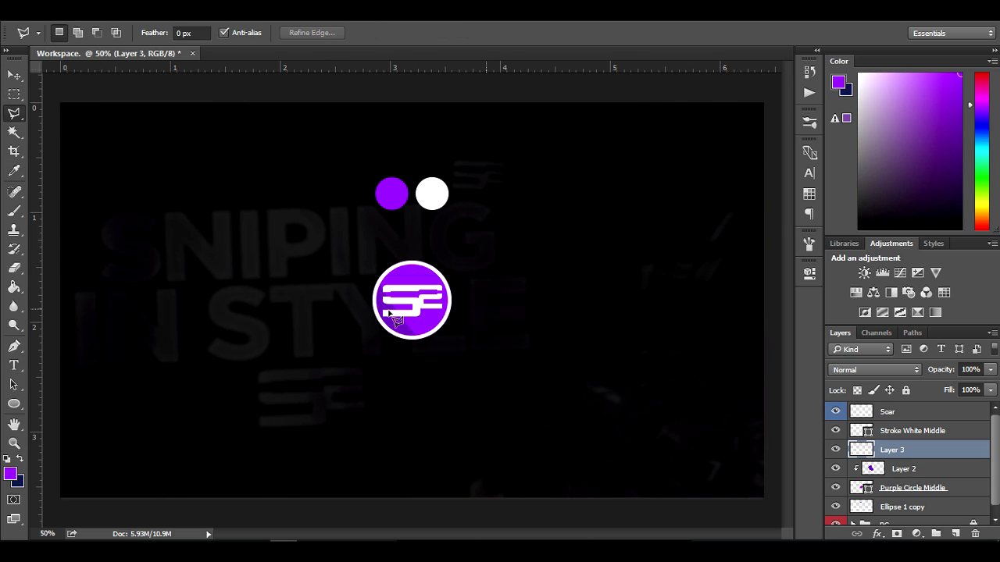
click(452, 296)
click(593, 296)
click(568, 318)
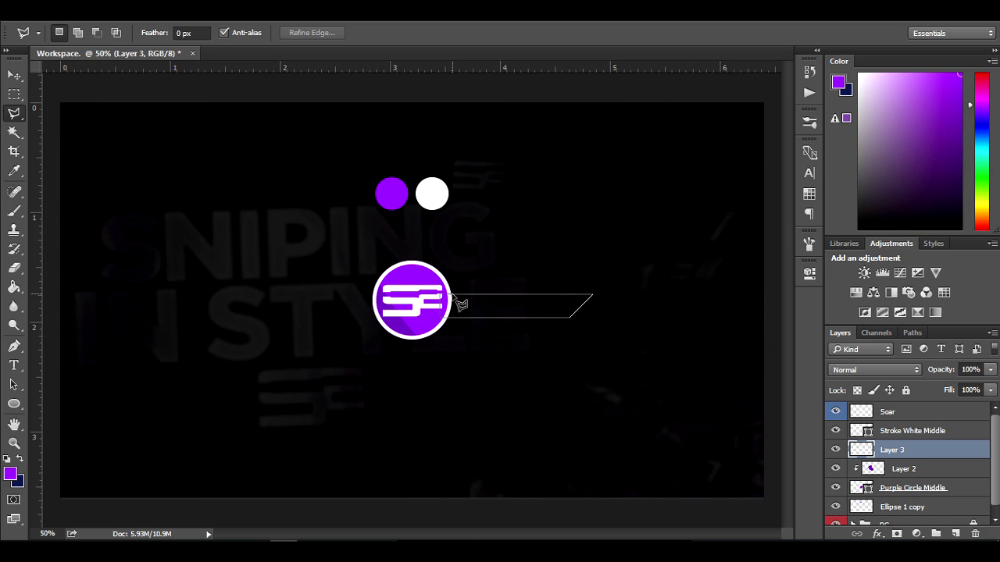
click(451, 300)
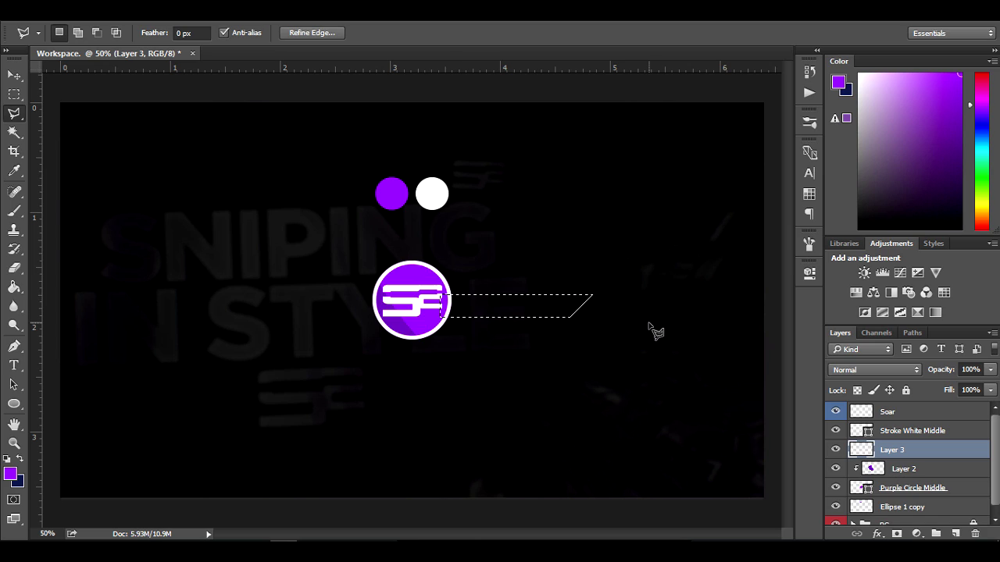
key(g)
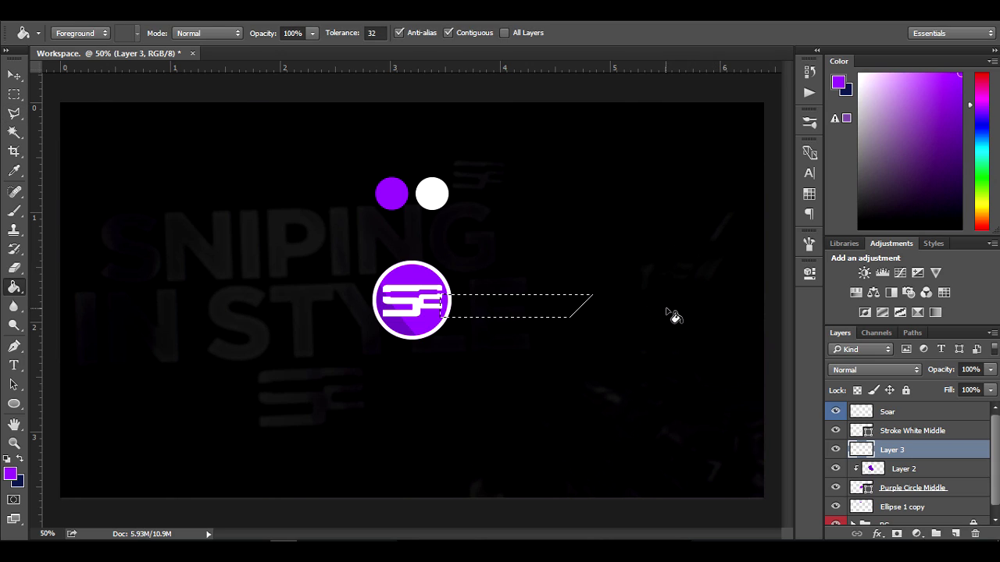
click(478, 309)
key(ctrl+d)
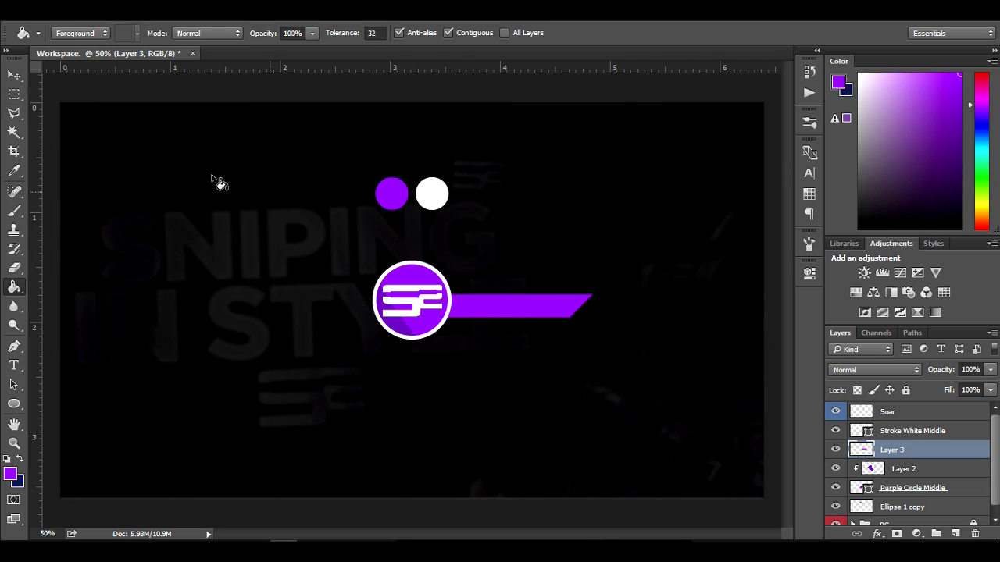
Move the purple bar level with the badge's middle and align it to the canvas's vertical center
click(15, 78)
mouse_move(500, 327)
mouse_down()
mouse_move(495, 307)
mouse_move(505, 311)
mouse_up()
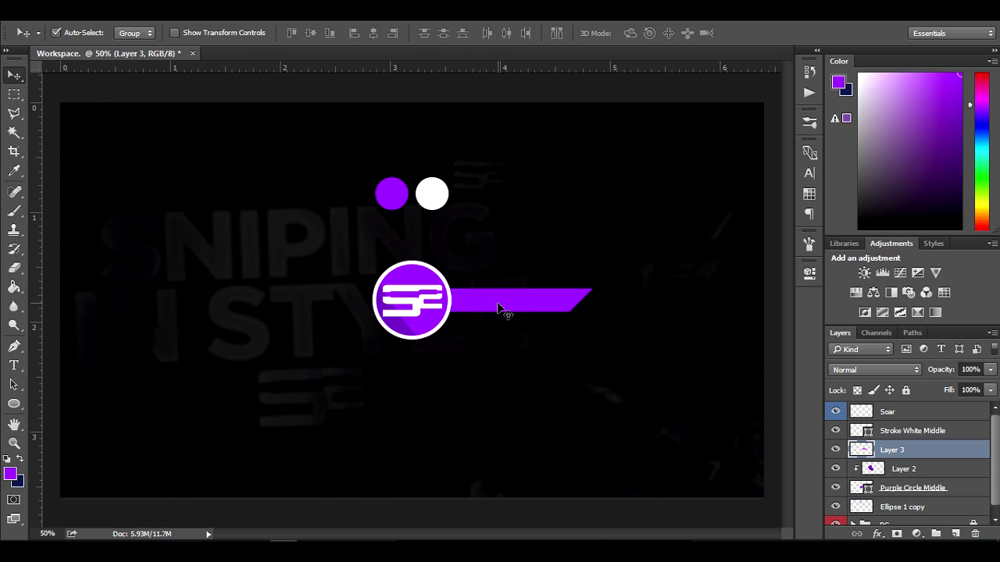
key(ctrl+a)
click(310, 33)
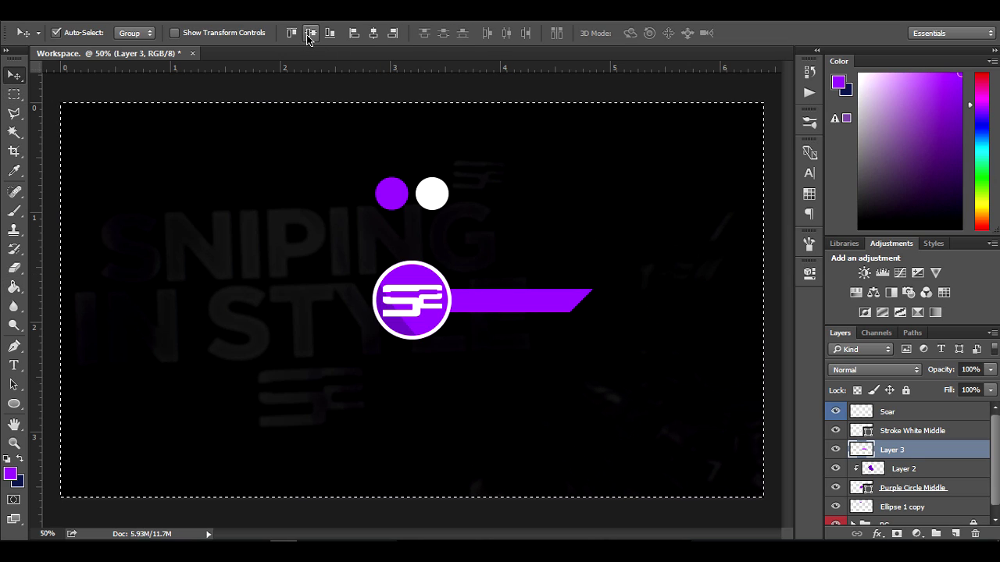
key(ctrl+d)
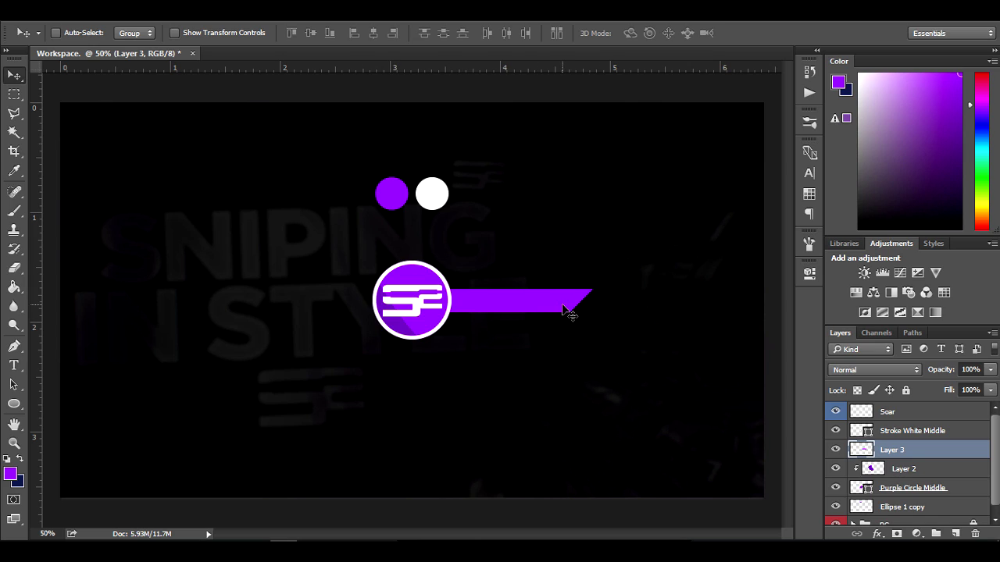
Duplicate the purple bar's layer and shift the copy to the right so its slanted end extends beyond the original
key(ctrl+j)
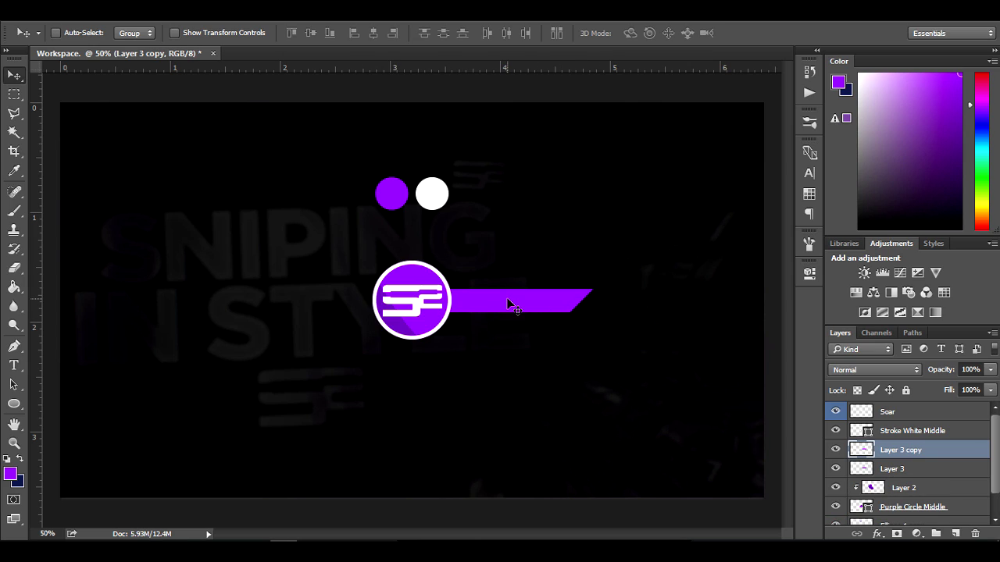
drag(512, 304, 571, 299)
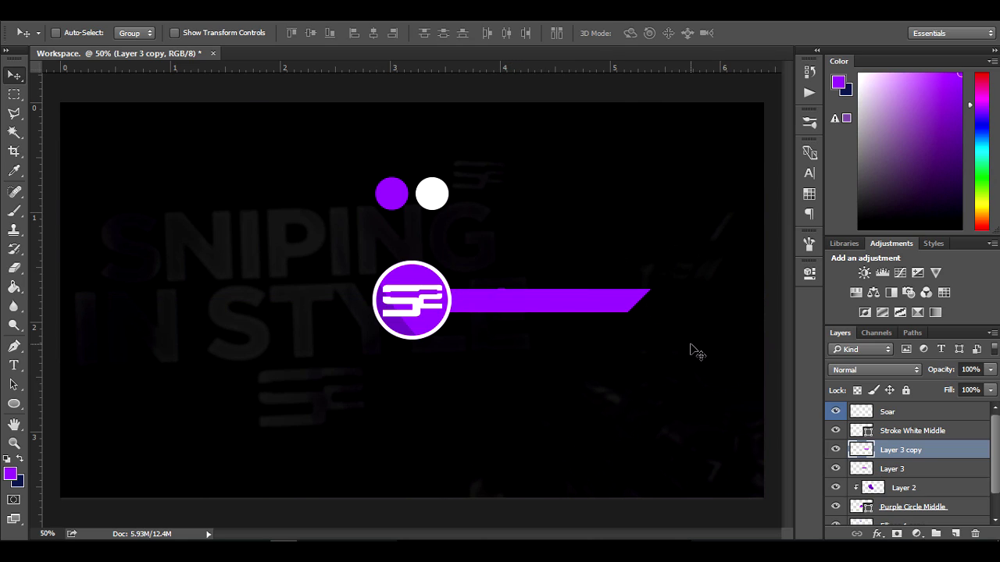
drag(564, 301, 562, 301)
Cut the copied bar along a diagonal polygonal selection, removing the part nearest the badge, and deselect
key(l)
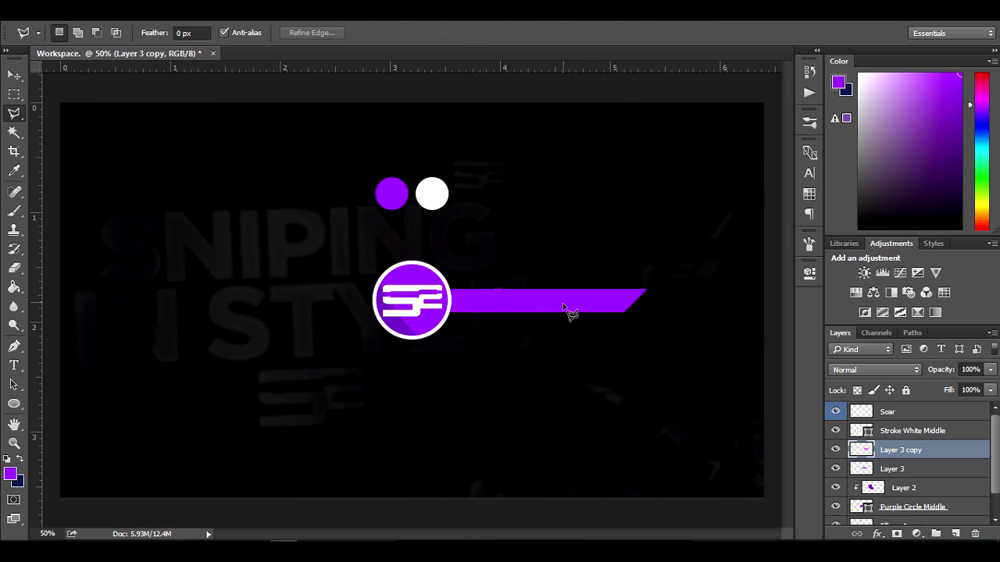
click(541, 340)
click(654, 228)
click(416, 227)
click(417, 347)
click(542, 341)
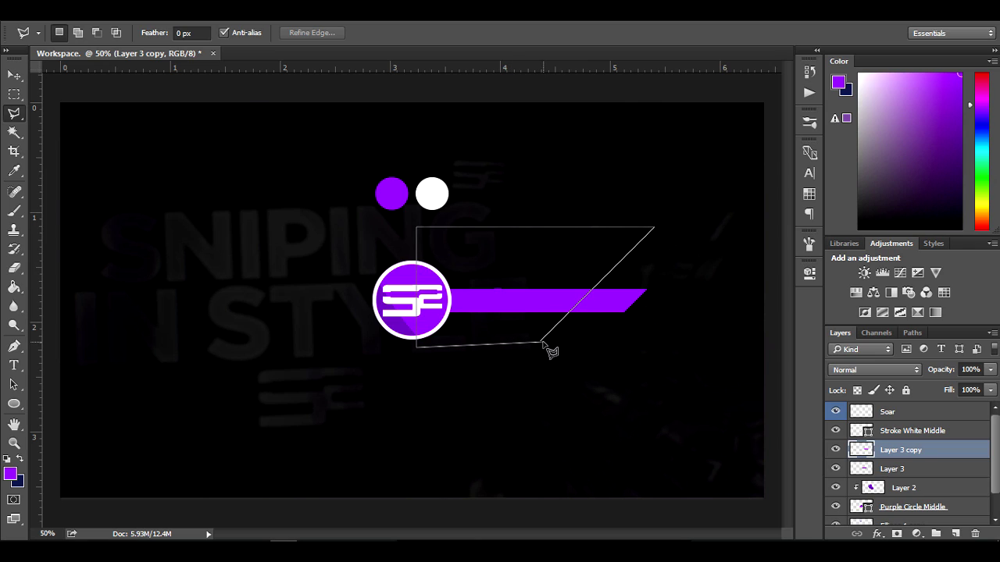
key(ctrl+d)
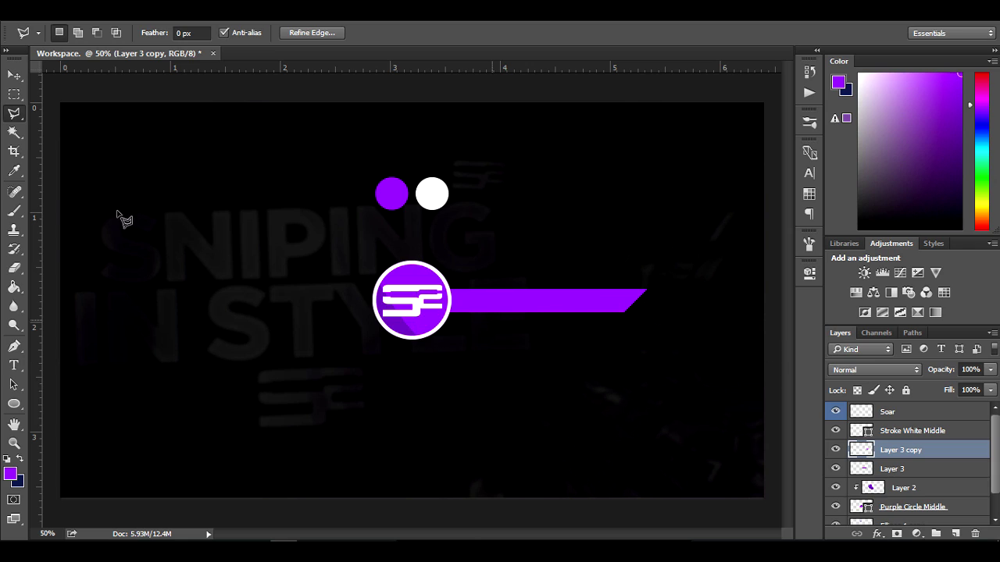
Shift the cut bar piece slightly away from the purple bar to leave a diagonal gap and give it a white Color Overlay
click(14, 75)
mouse_move(575, 307)
mouse_down()
mouse_move(592, 303)
mouse_move(583, 301)
mouse_up()
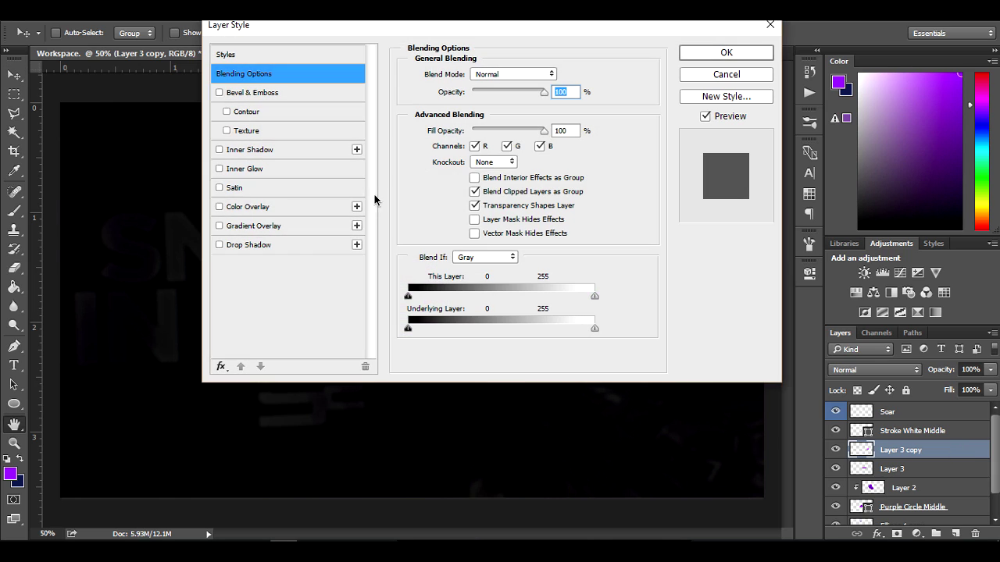
click(305, 188)
click(221, 188)
click(255, 209)
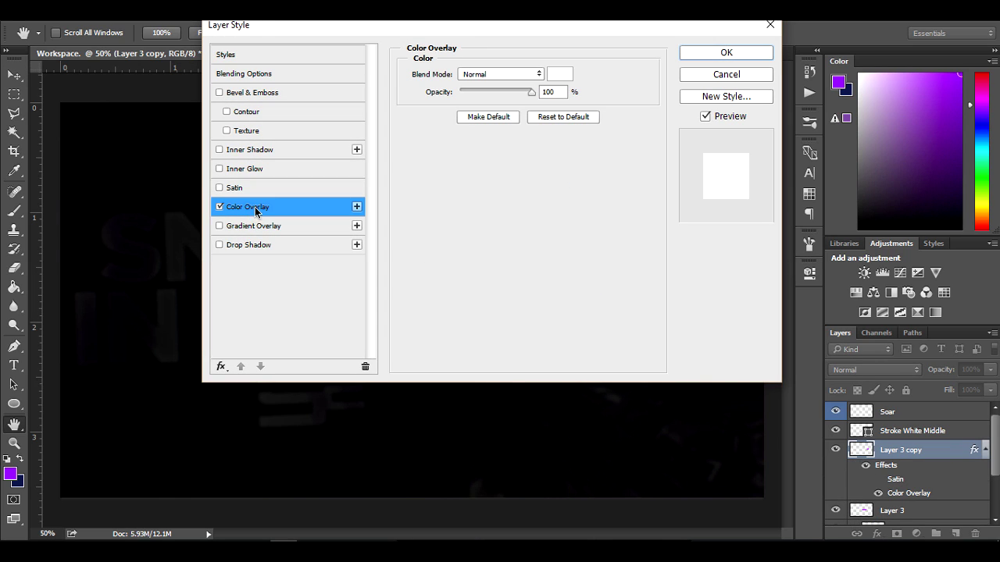
click(752, 54)
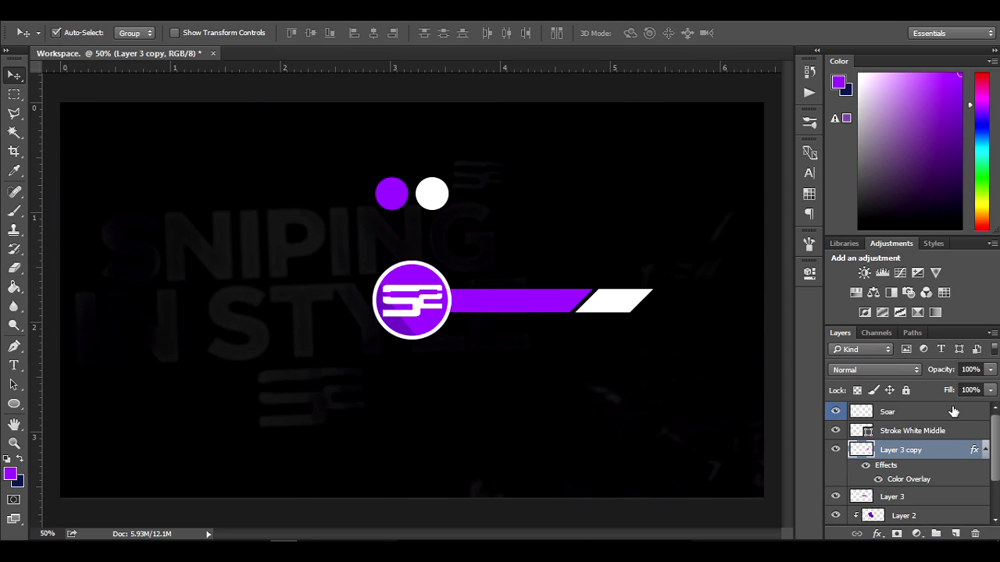
key(ctrl+t)
drag(655, 299, 641, 298)
key(Escape)
Narrow the white piece to a slim slanted stripe by deleting its near part along a diagonal polygonal selection, and deselect
key(l)
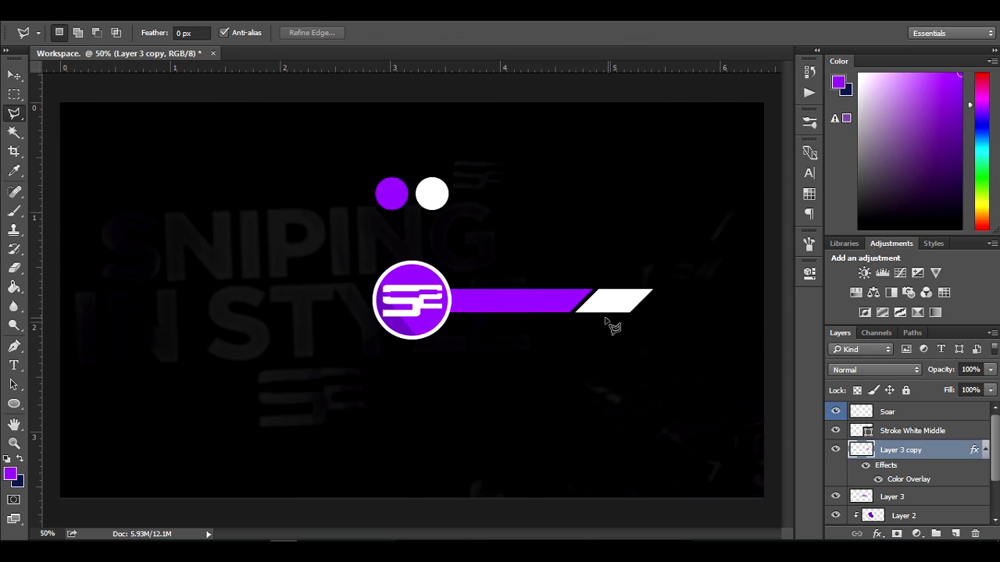
click(598, 320)
click(658, 263)
click(555, 262)
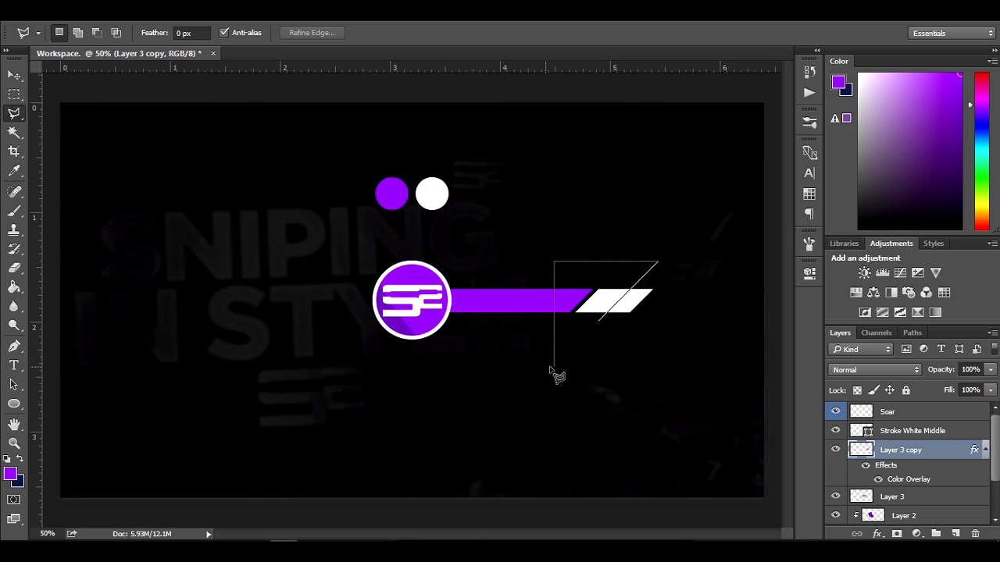
click(554, 365)
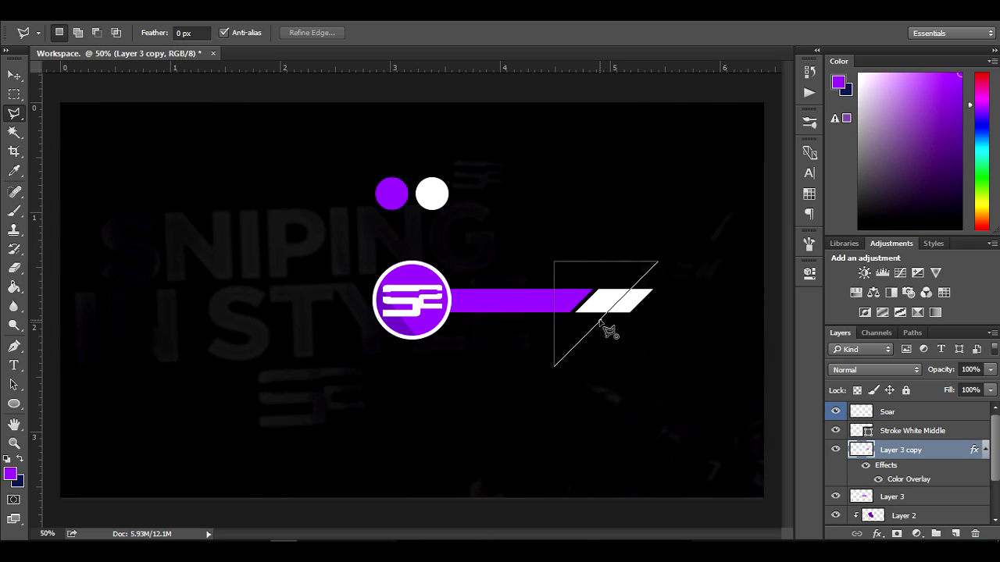
click(599, 322)
key(Delete)
key(ctrl+d)
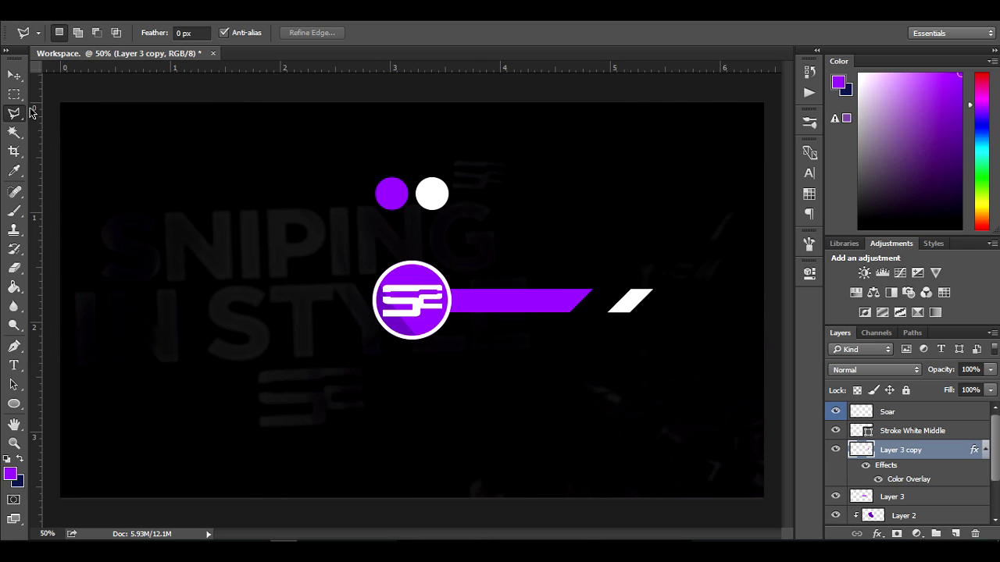
Move the white slanted stripe close to the purple bar's end and add a new layer above its layer
click(14, 75)
drag(630, 299, 596, 296)
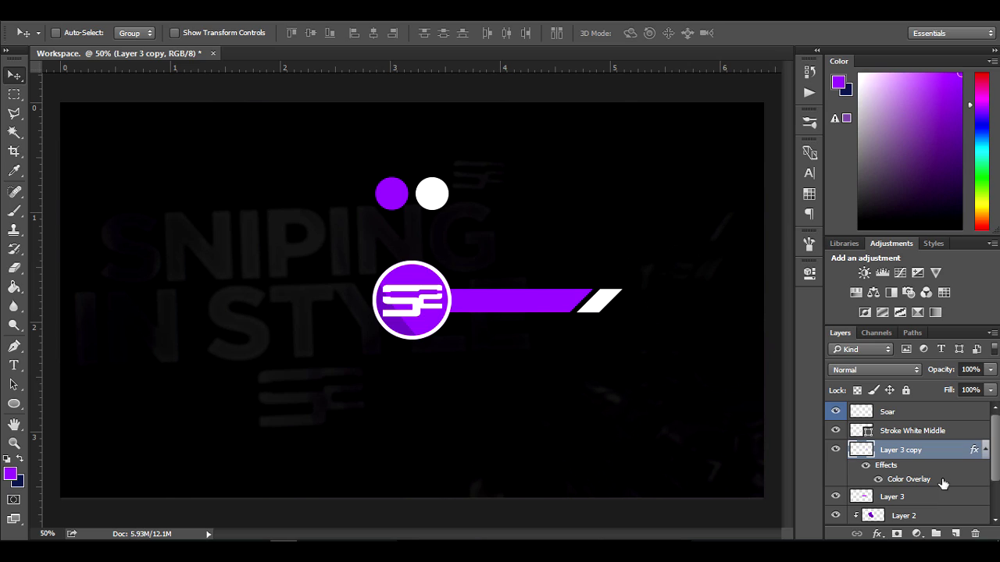
click(985, 452)
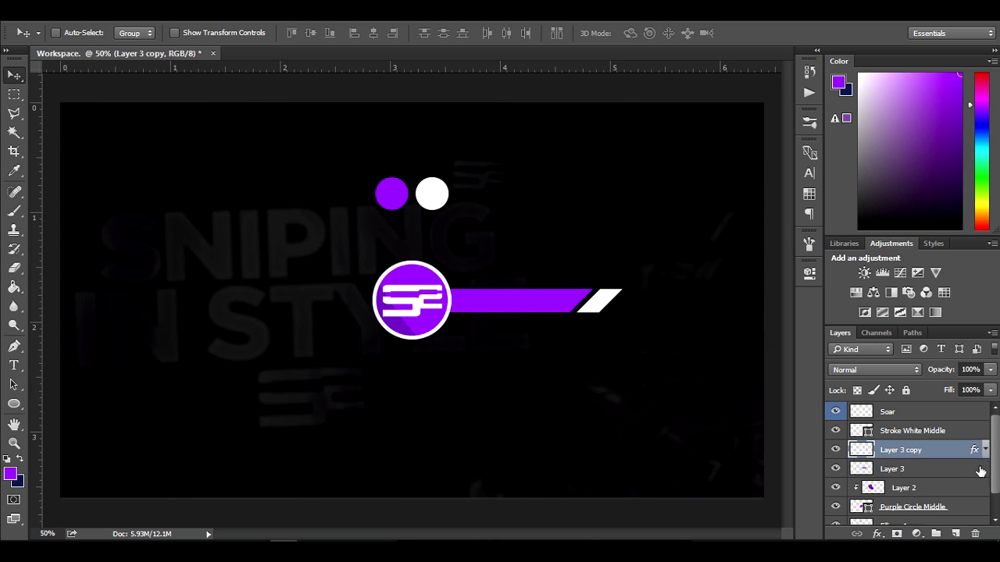
click(953, 534)
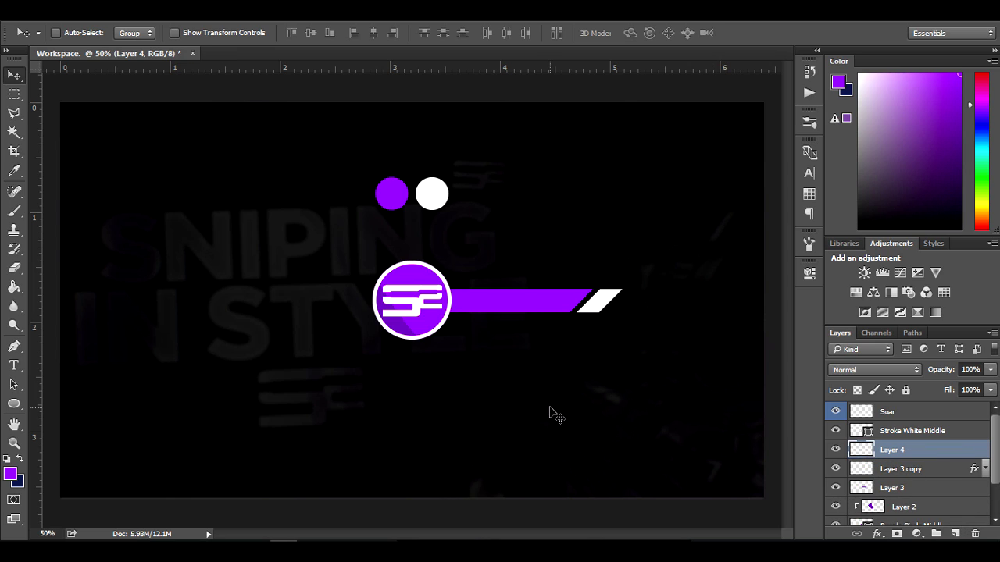
Outline a thin bar with both ends slanted above the main bar on Layer 4, fill it with purple, and deselect
key(l)
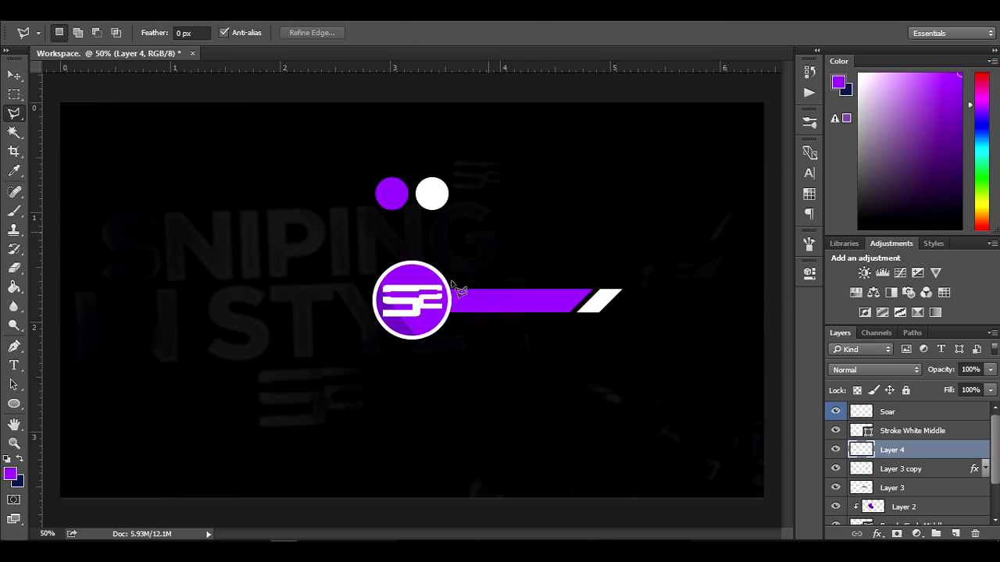
click(502, 237)
click(517, 221)
click(638, 223)
click(651, 233)
click(503, 243)
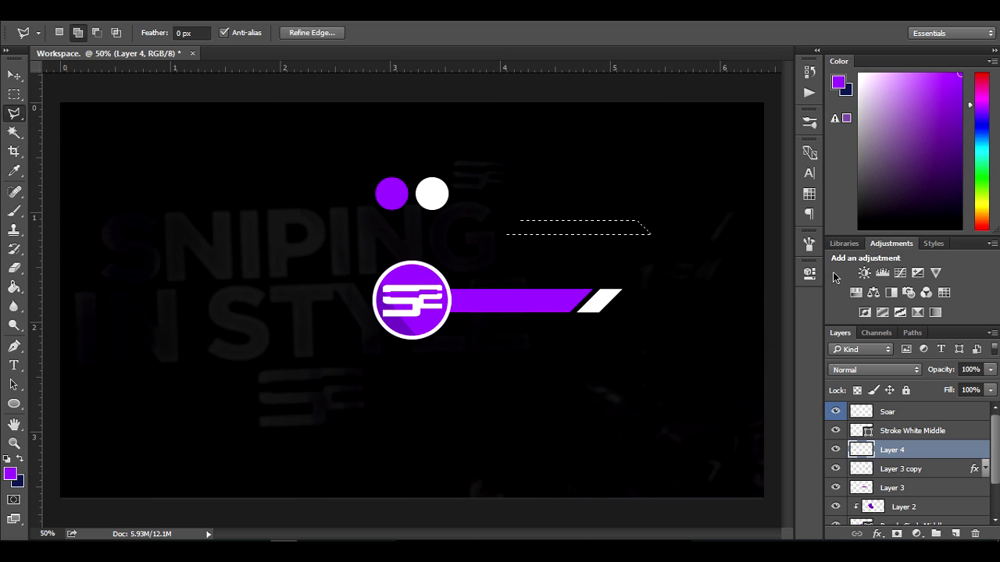
key(g)
click(592, 232)
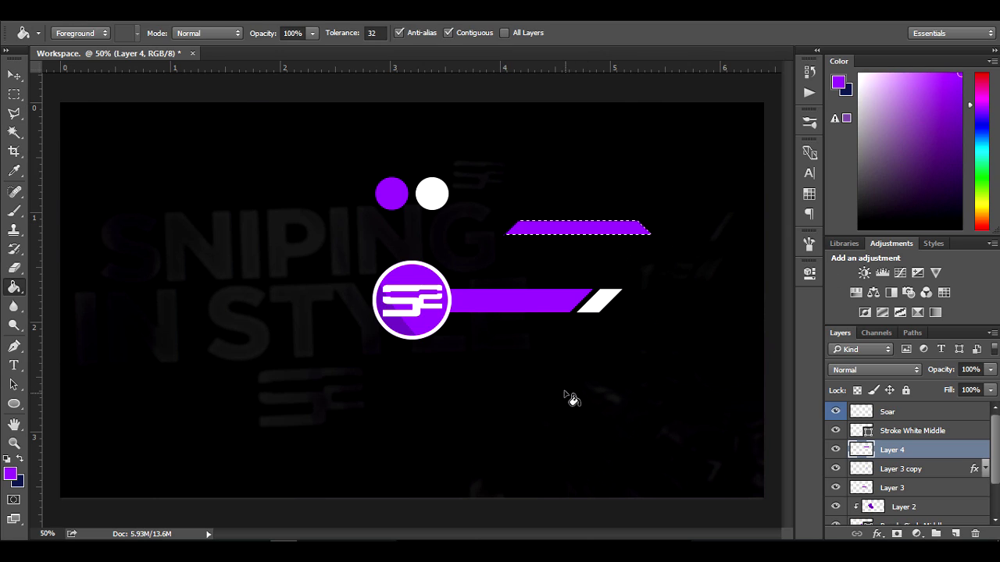
key(ctrl+d)
Undo the purple fill of the thin bar on Layer 4
key(ctrl+plus)
key(ctrl+plus)
key(ctrl+plus)
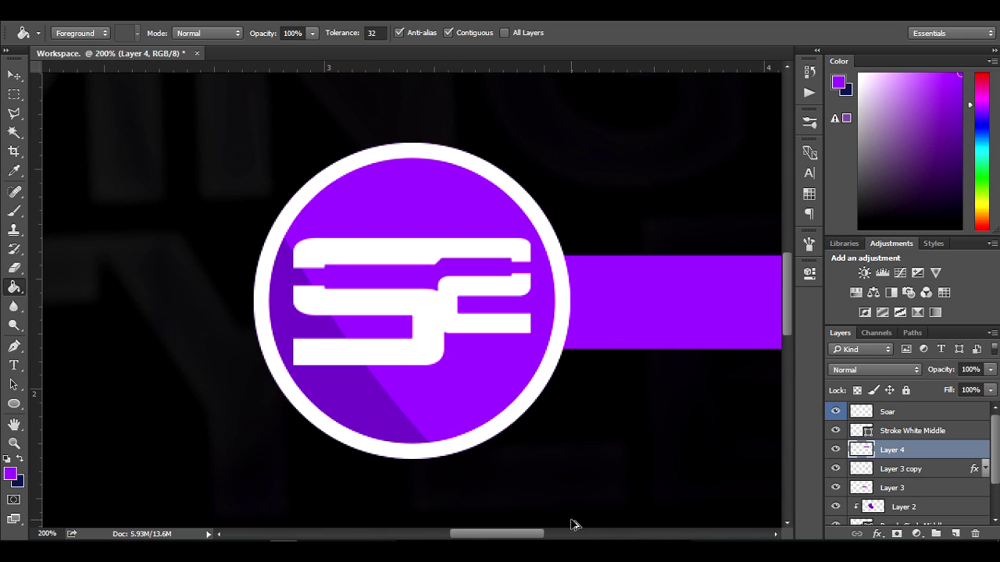
key(ctrl+minus)
key(ctrl+minus)
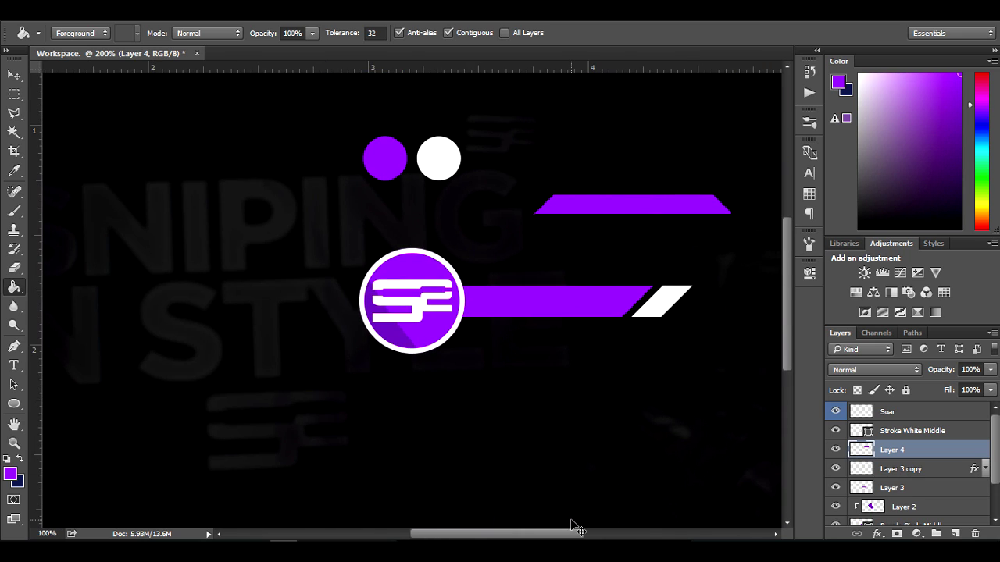
key(ctrl+alt+z)
key(ctrl+alt+z)
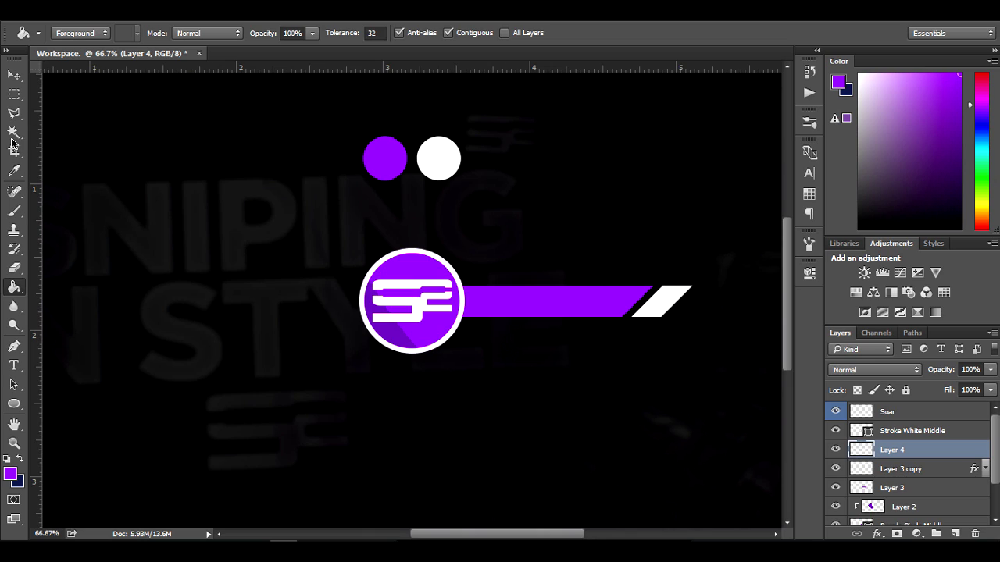
Outline a thicker trapezoid bar with both ends slanted above the main bar on Layer 4, fill it with purple, and deselect
click(13, 113)
click(491, 219)
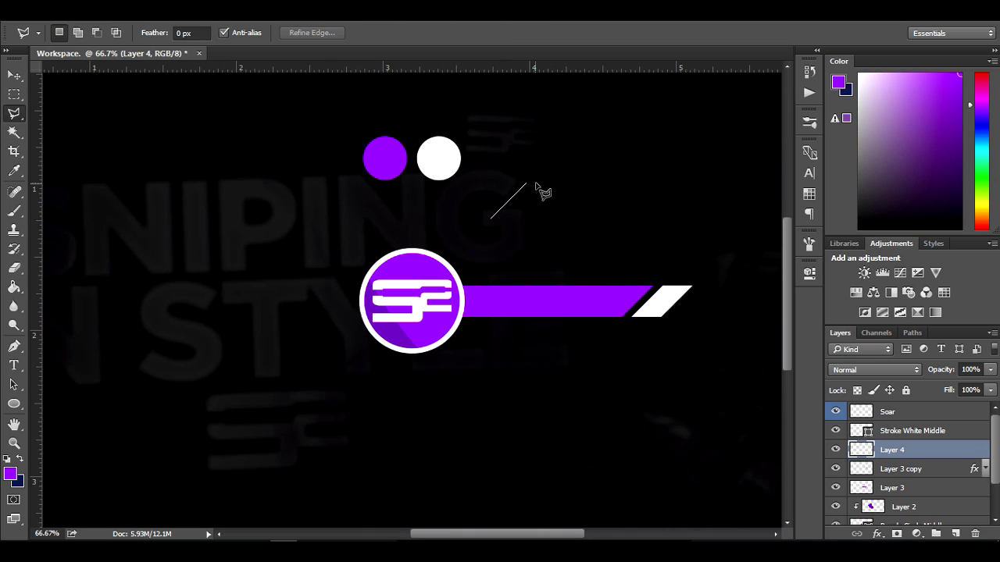
click(519, 190)
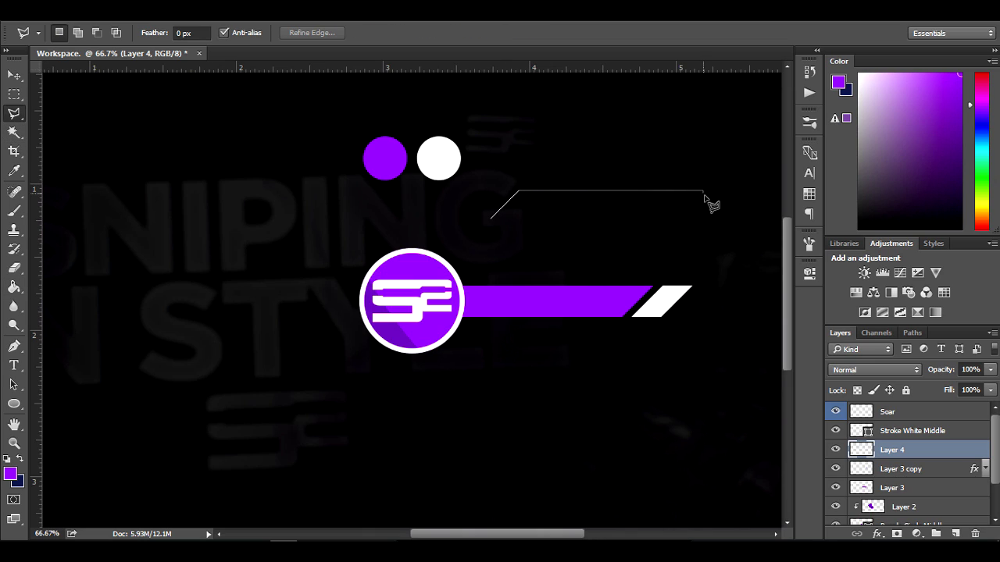
click(703, 191)
click(726, 214)
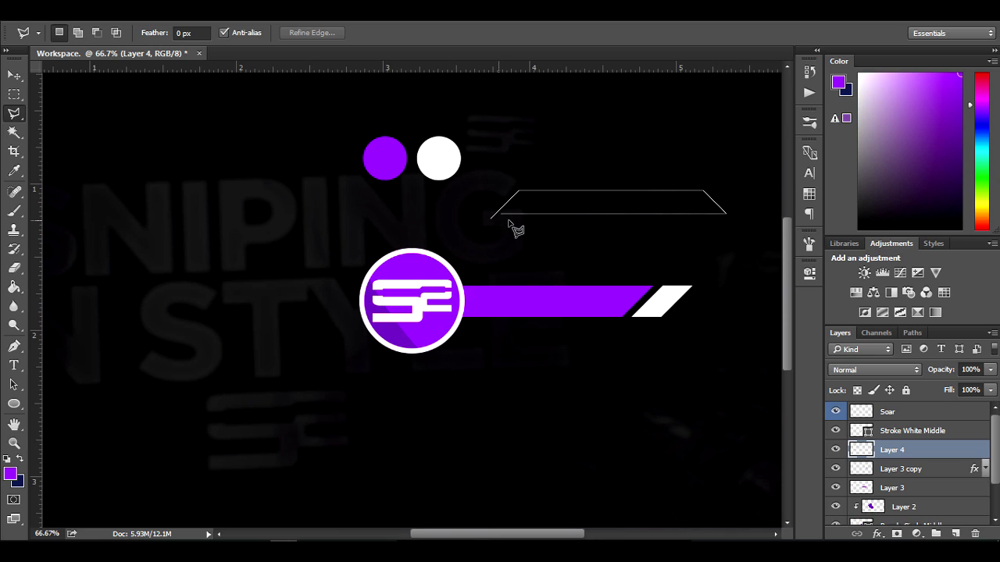
double_click(730, 218)
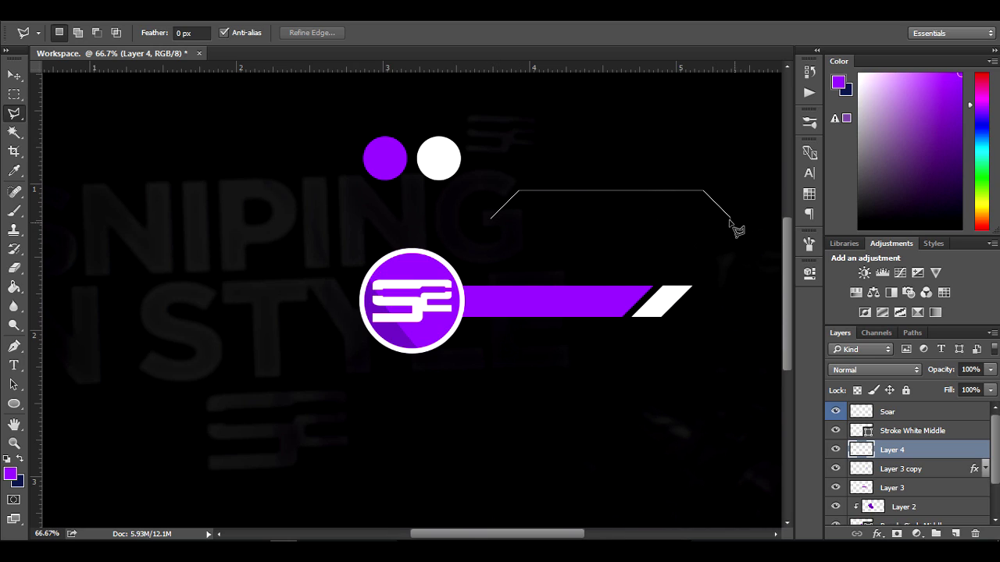
mouse_move(738, 229)
mouse_down()
mouse_move(500, 239)
mouse_move(66, 230)
mouse_up()
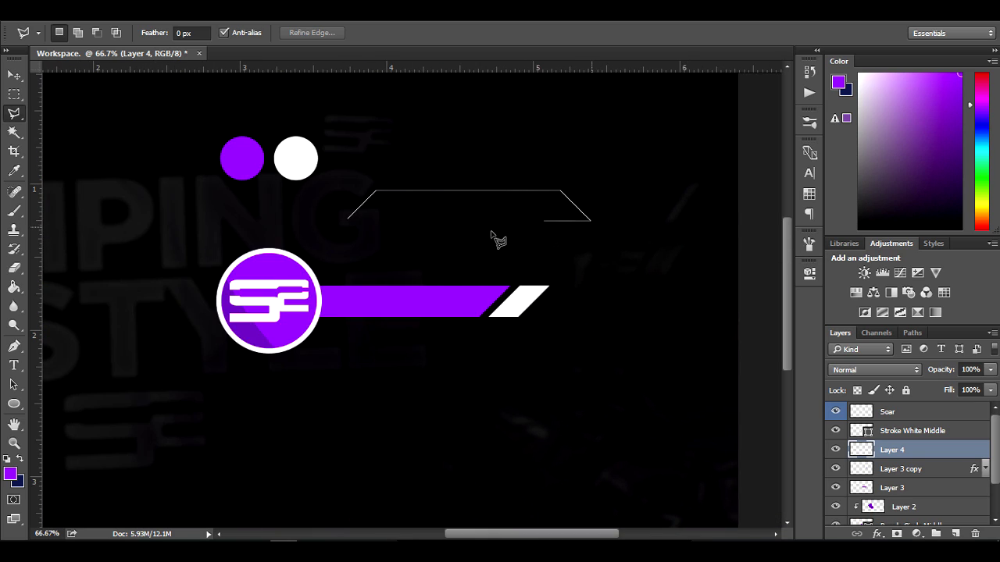
click(349, 228)
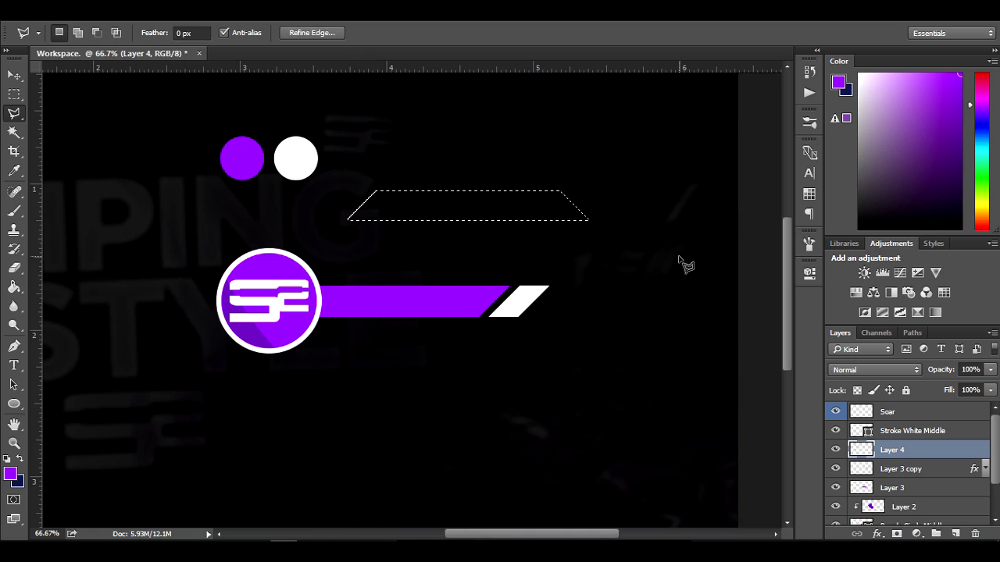
key(g)
click(490, 216)
key(ctrl+d)
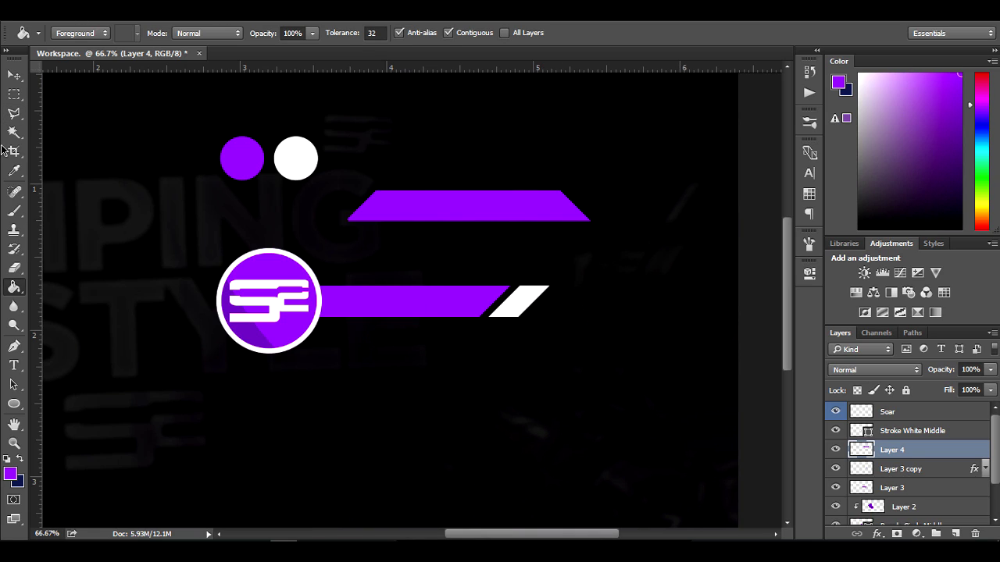
Reselect the purple trapezoid's outline, delete its fill from Layer 4, and deselect
click(14, 78)
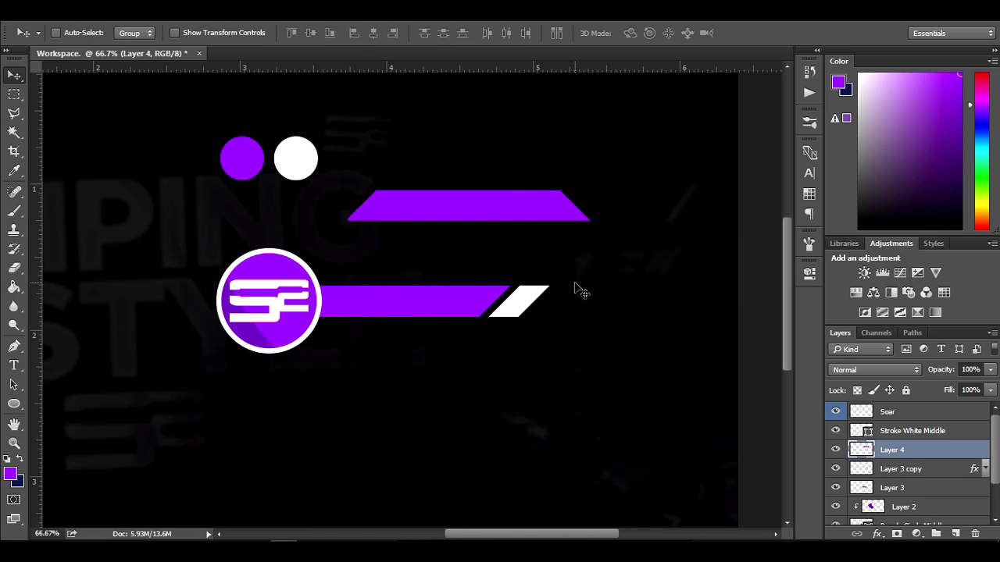
key(ctrl+plus)
key(ctrl+shift+d)
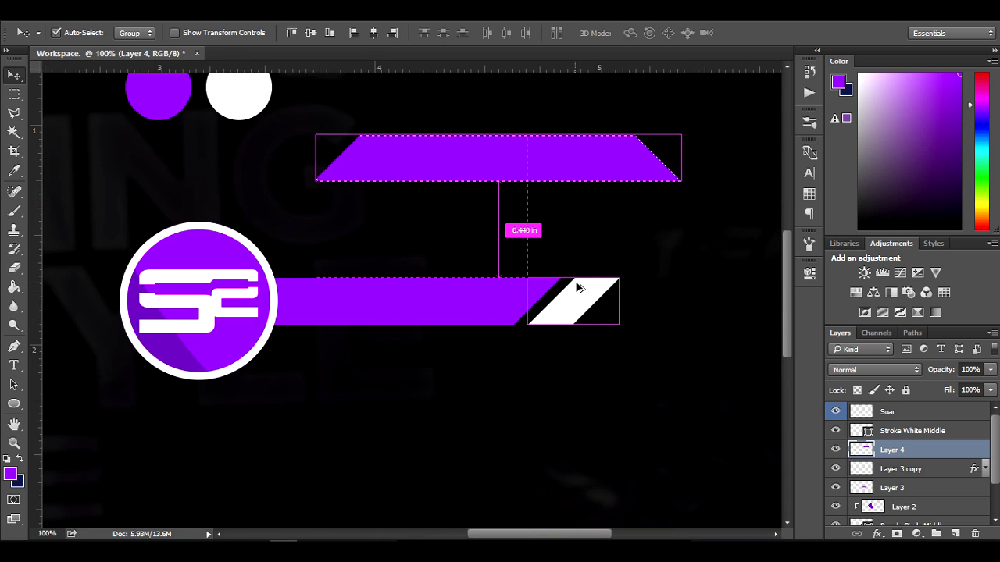
key(Delete)
key(ctrl+d)
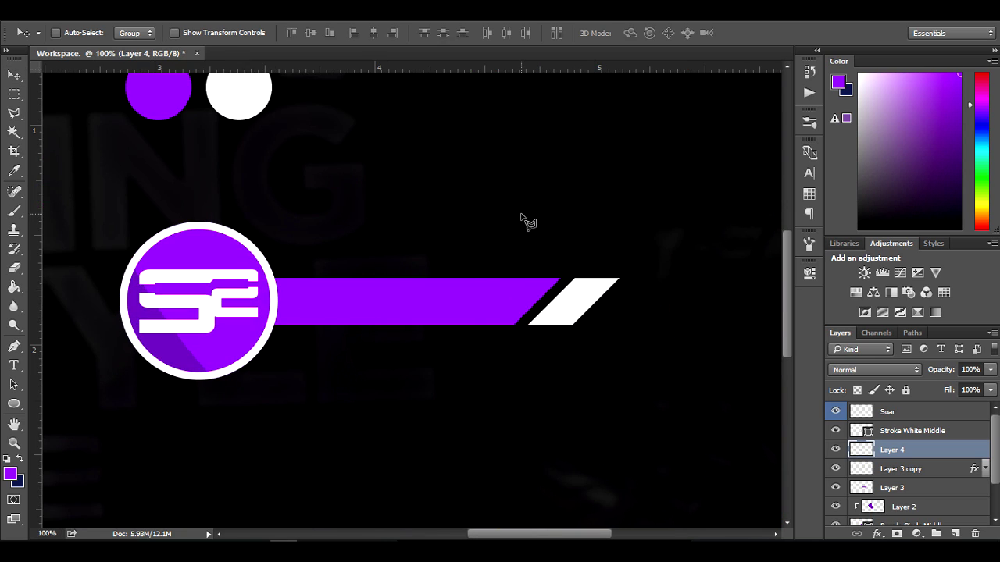
key(l)
click(370, 194)
click(412, 152)
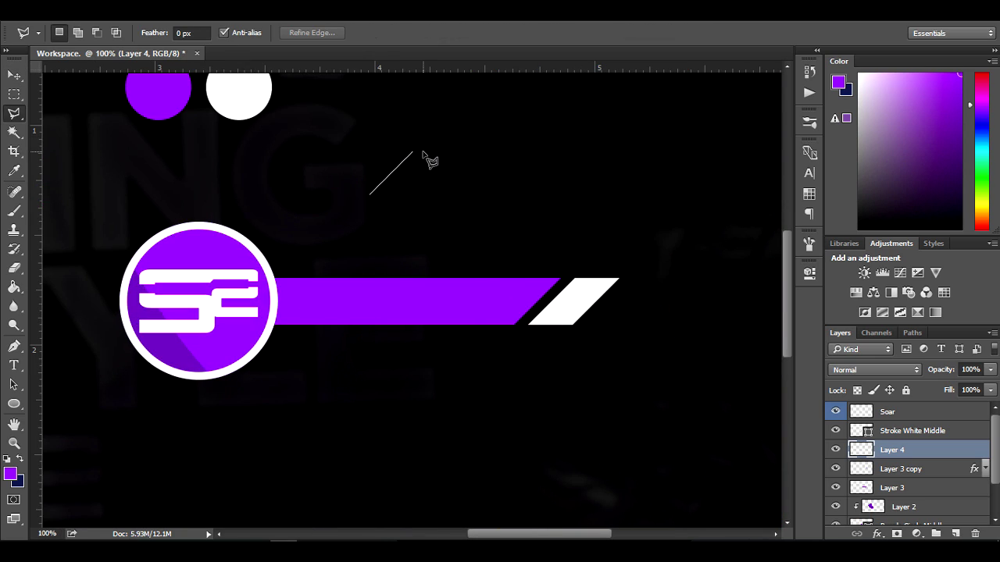
click(591, 153)
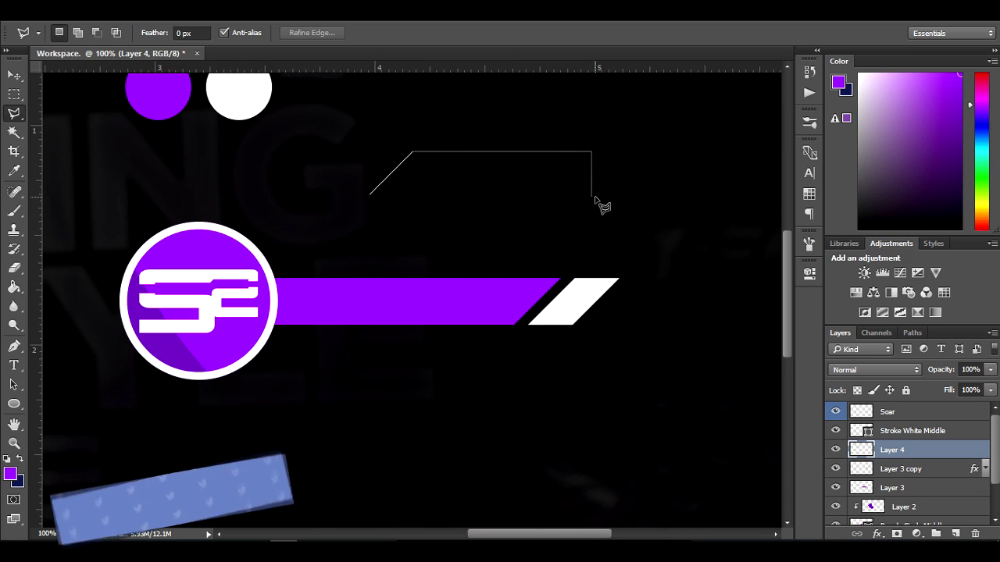
click(591, 197)
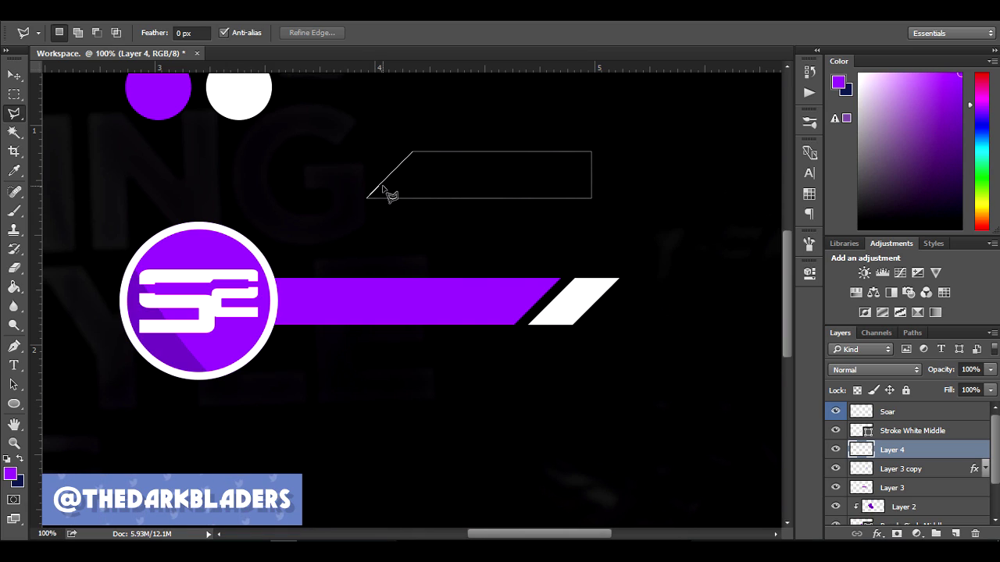
click(374, 196)
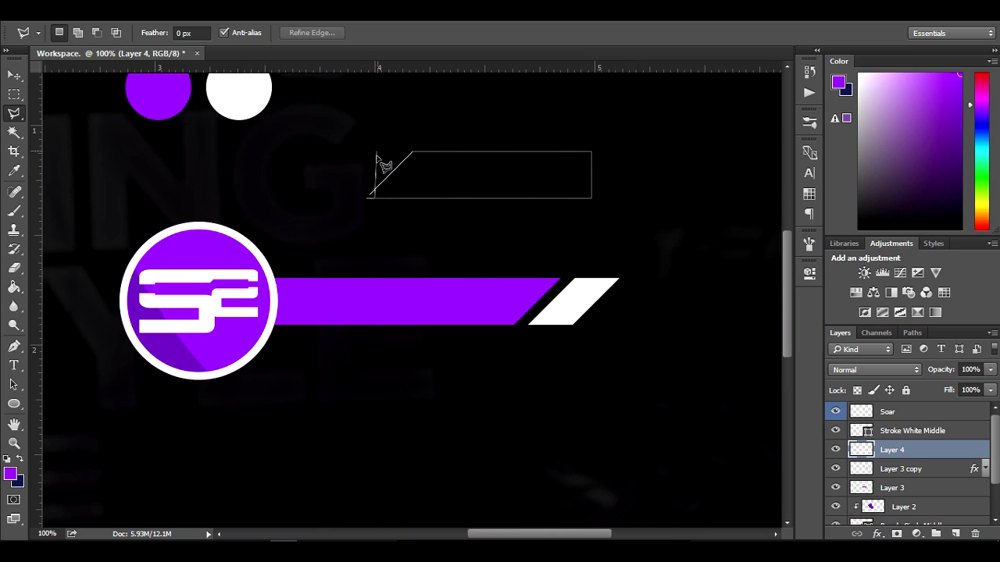
key(Escape)
Outline a bar with a slanted near end and straight far end above the main bar on Layer 4, and fill it with purple
click(403, 182)
click(449, 136)
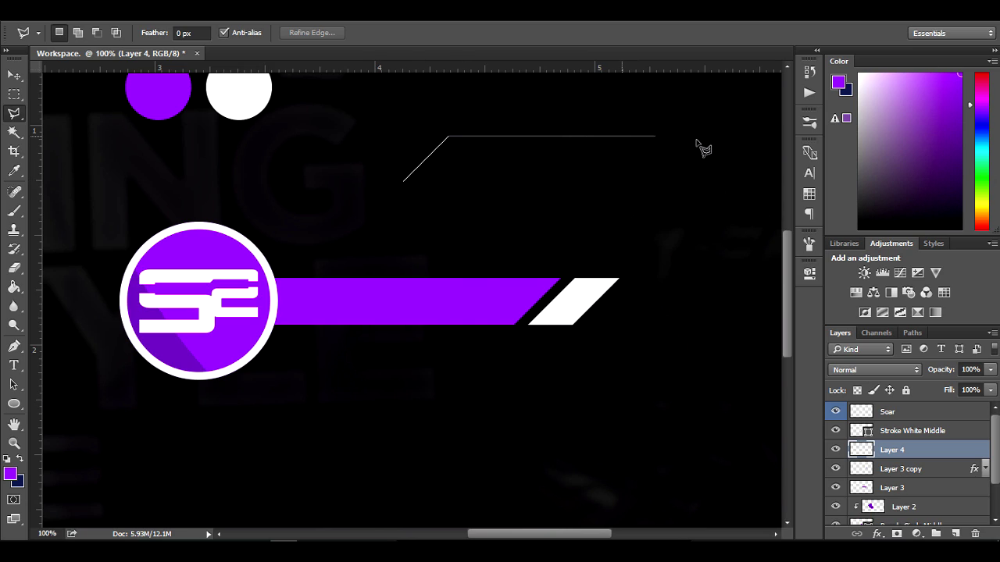
shift+click(672, 148)
shift+click(690, 185)
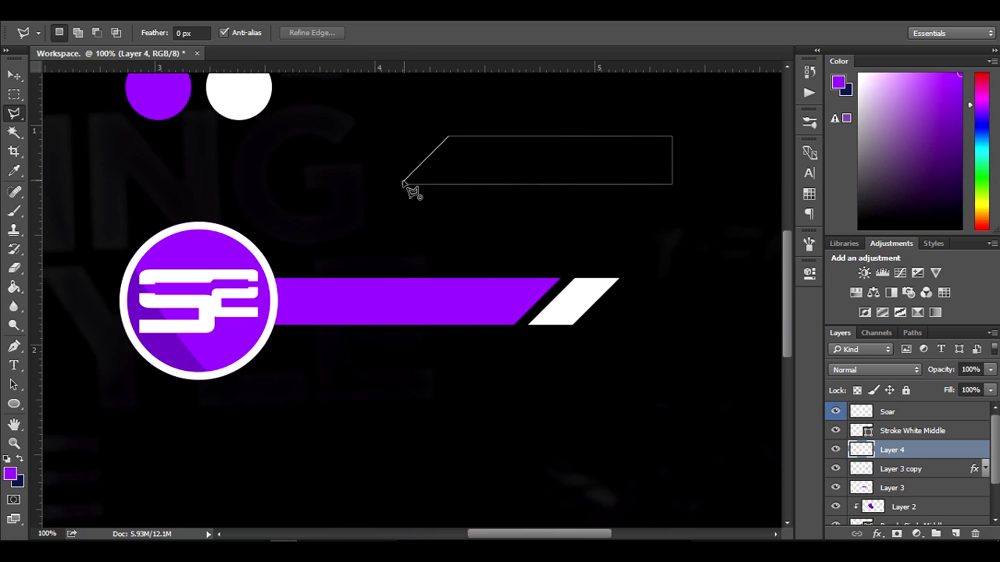
click(405, 183)
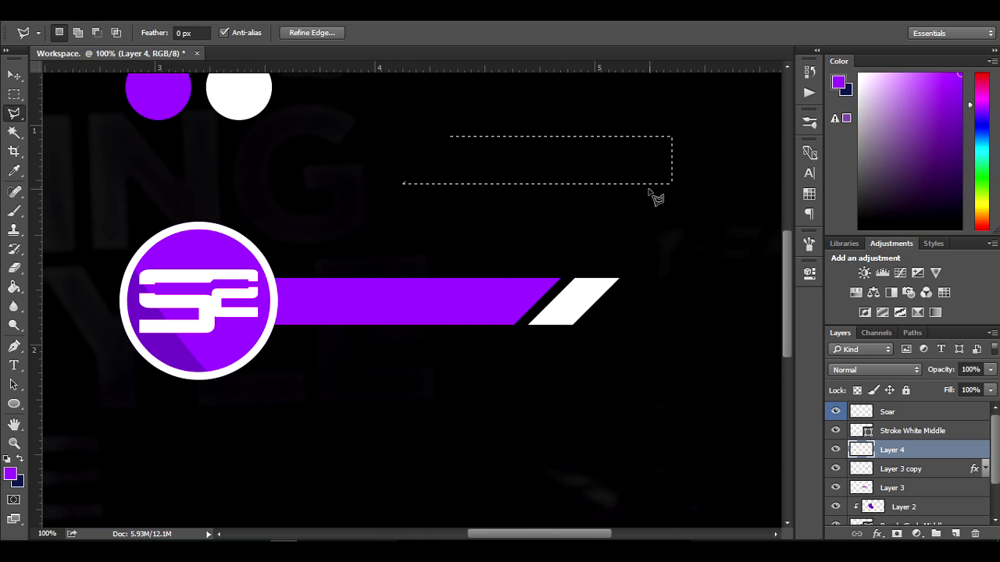
key(g)
click(477, 167)
key(ctrl+d)
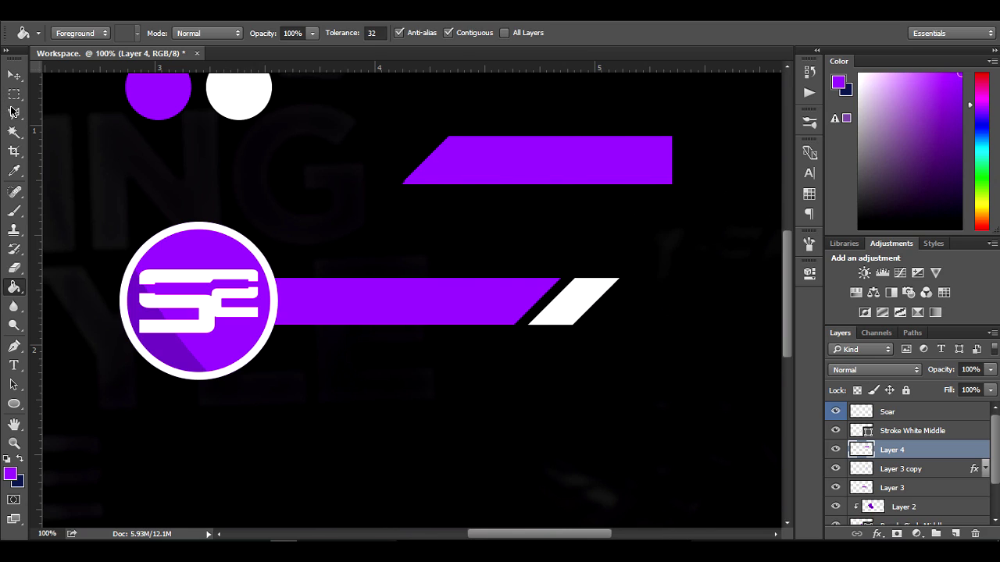
Reposition the half-slanted purple bar, duplicate its layer, flip the copy horizontally, and join it to form one long trapezoid slanted at both ends
click(13, 74)
drag(586, 174, 448, 185)
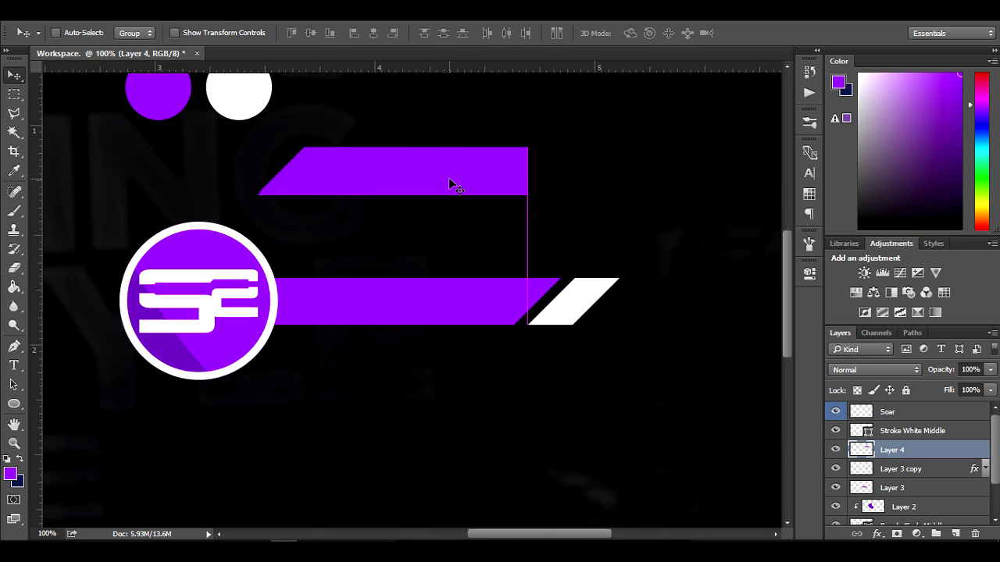
key(ctrl+j)
key(ctrl+t)
right_click(479, 190)
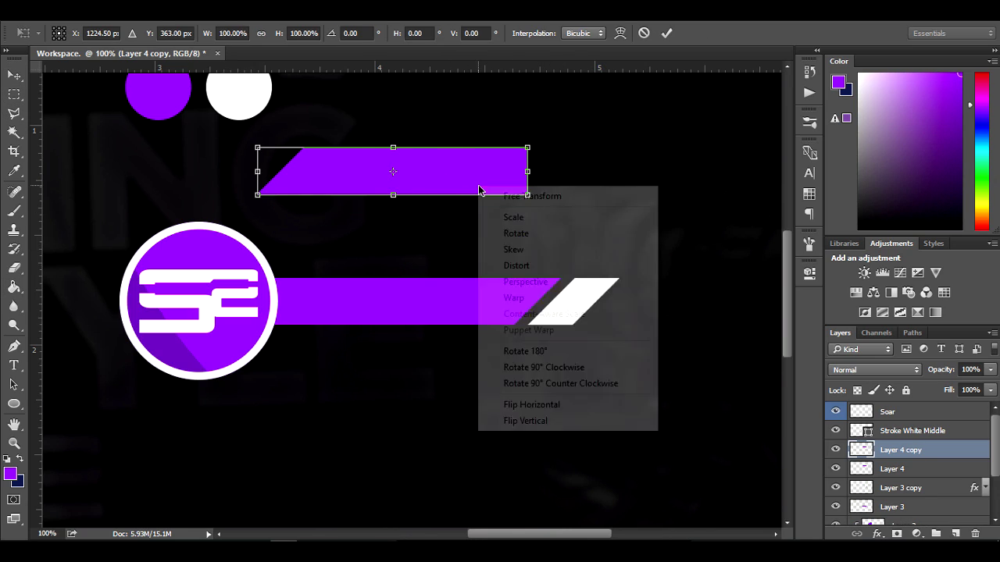
click(557, 402)
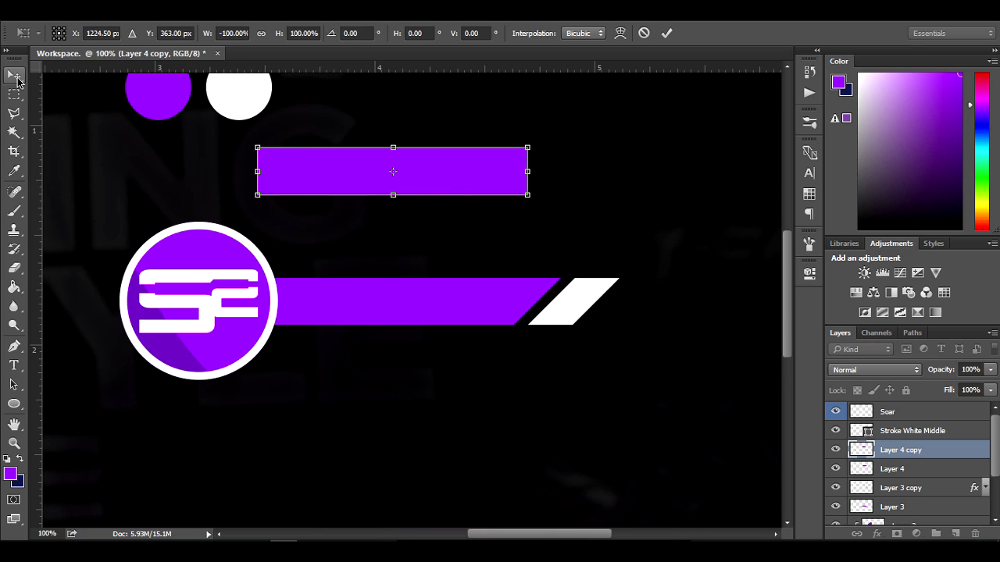
click(14, 75)
click(449, 220)
drag(447, 184, 545, 168)
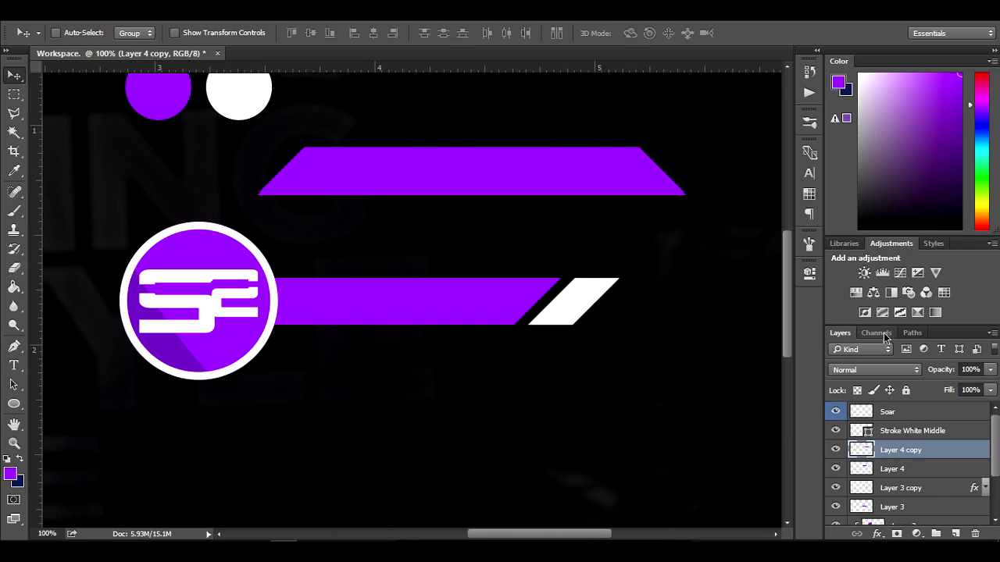
Merge Layer 4 and Layer 4 copy into one layer and rename it "thingy"
key(ctrl)
ctrl+click(899, 469)
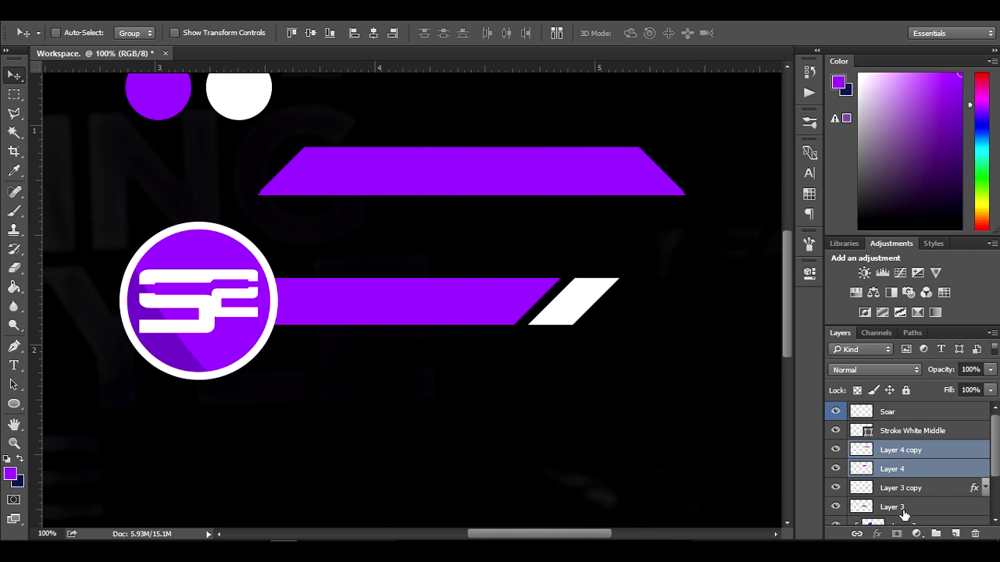
key(ctrl+e)
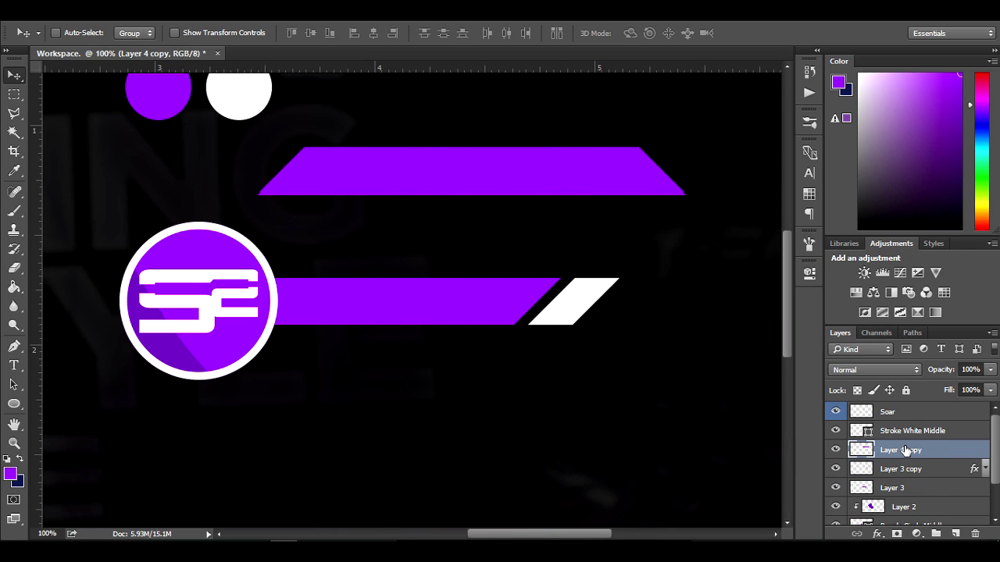
double_click(905, 450)
text(thingy)
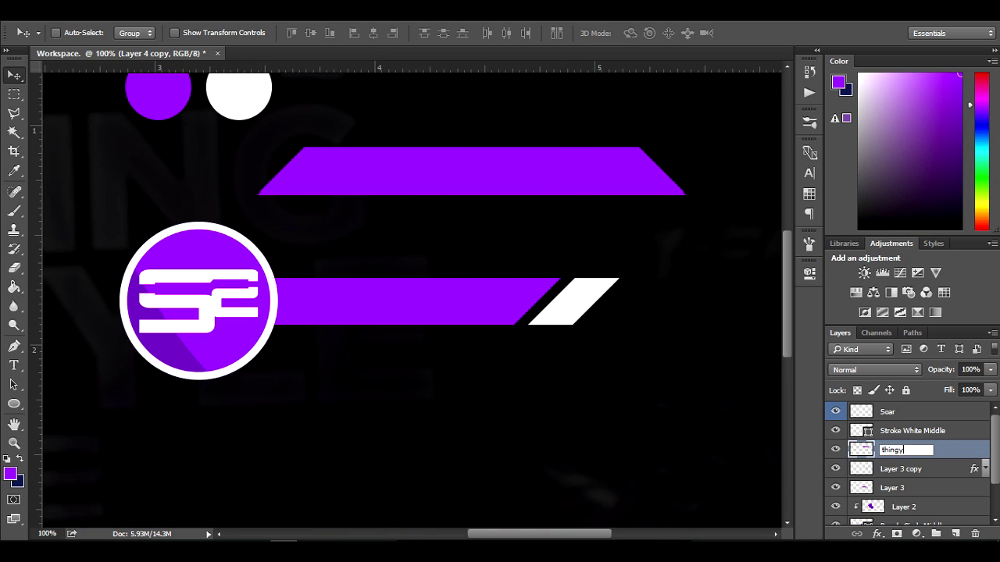
key(Return)
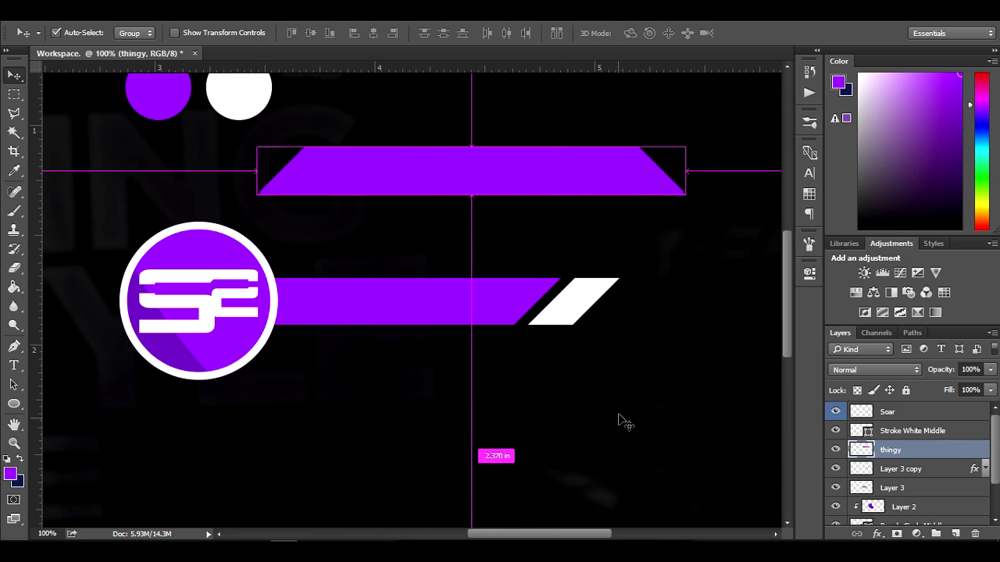
Scale the thingy trapezoid to about 50% and place it on the upper edge of the main purple bar
key(ctrl+t)
drag(691, 141, 585, 154)
click(14, 73)
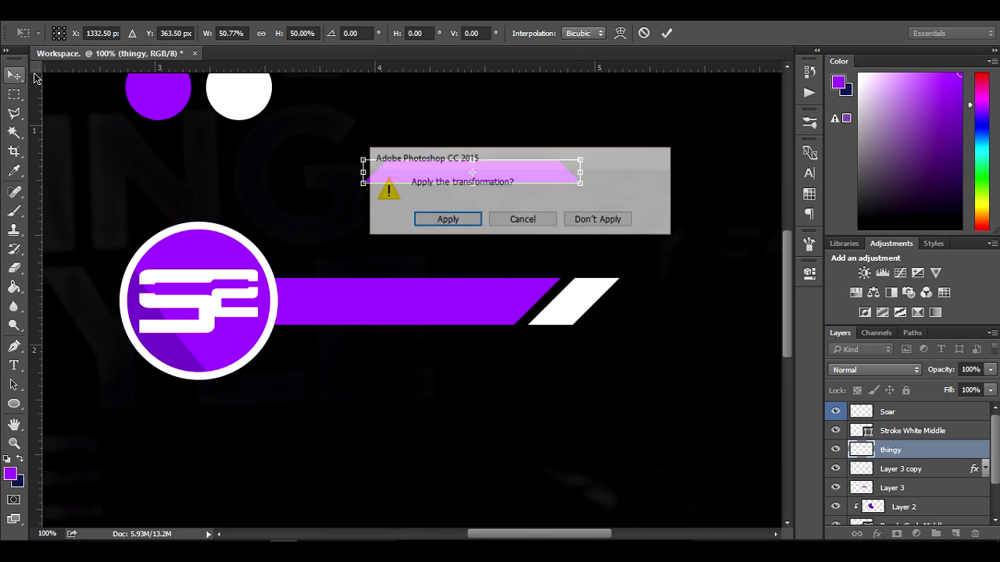
click(462, 221)
drag(487, 182, 432, 278)
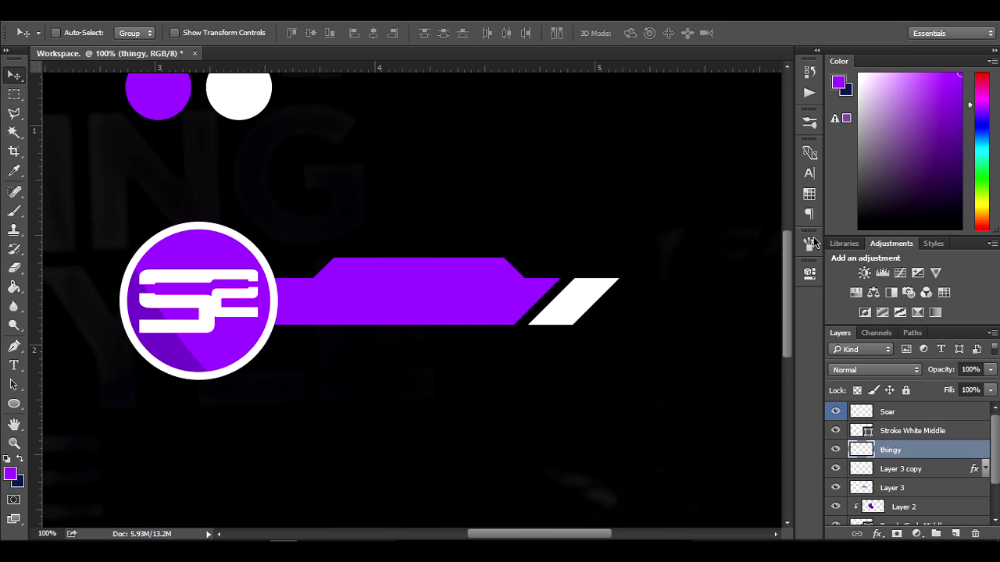
Duplicate the thingy layer, flip the copy vertically, scale it to about 85%, and place it on the main bar's lower edge
key(ctrl)
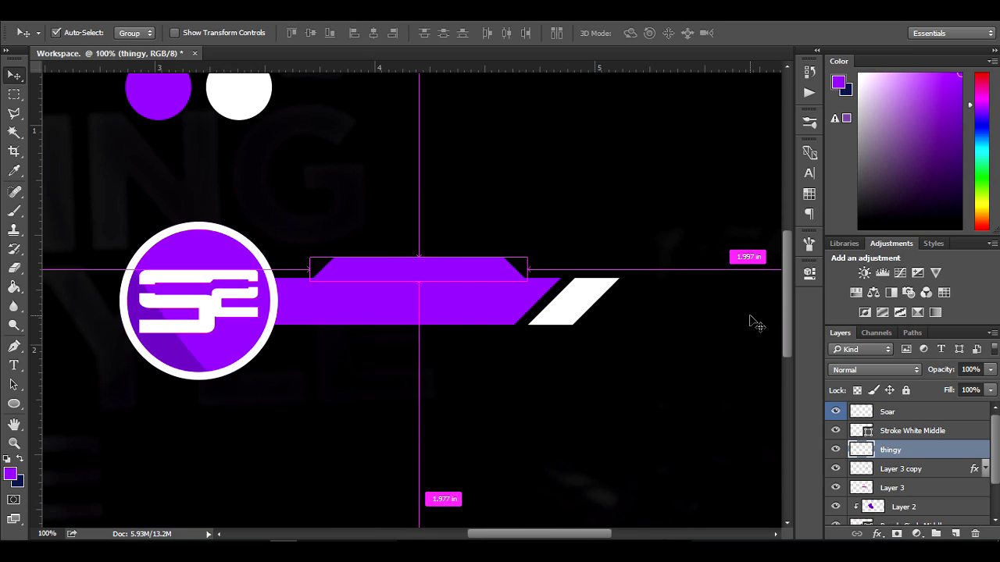
key(ctrl+j)
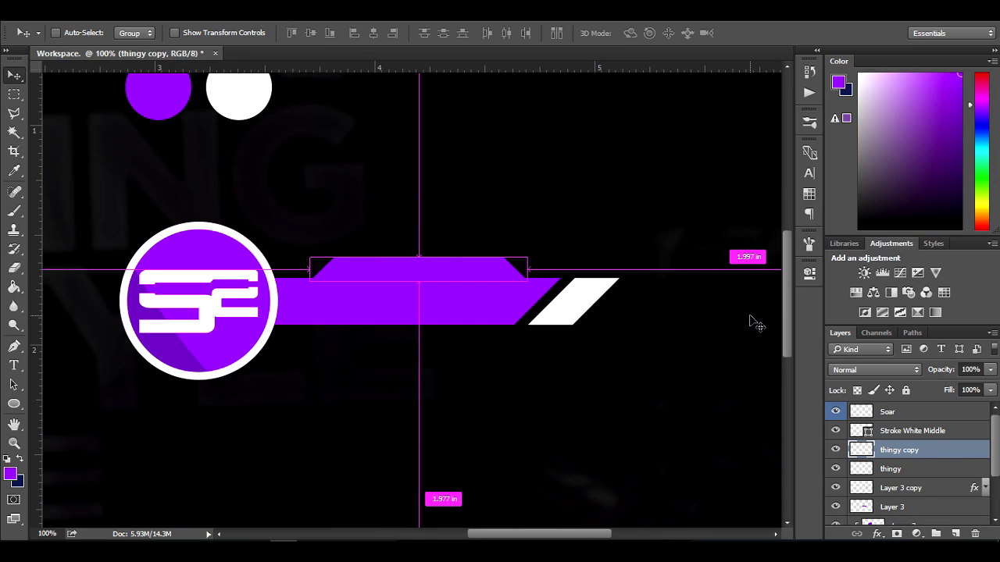
key(ctrl+t)
right_click(462, 283)
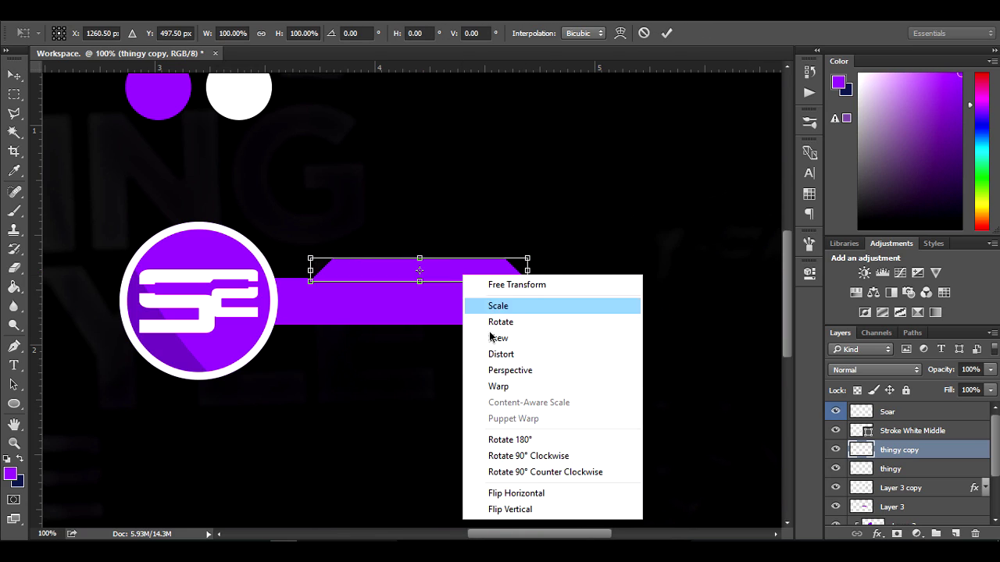
click(513, 510)
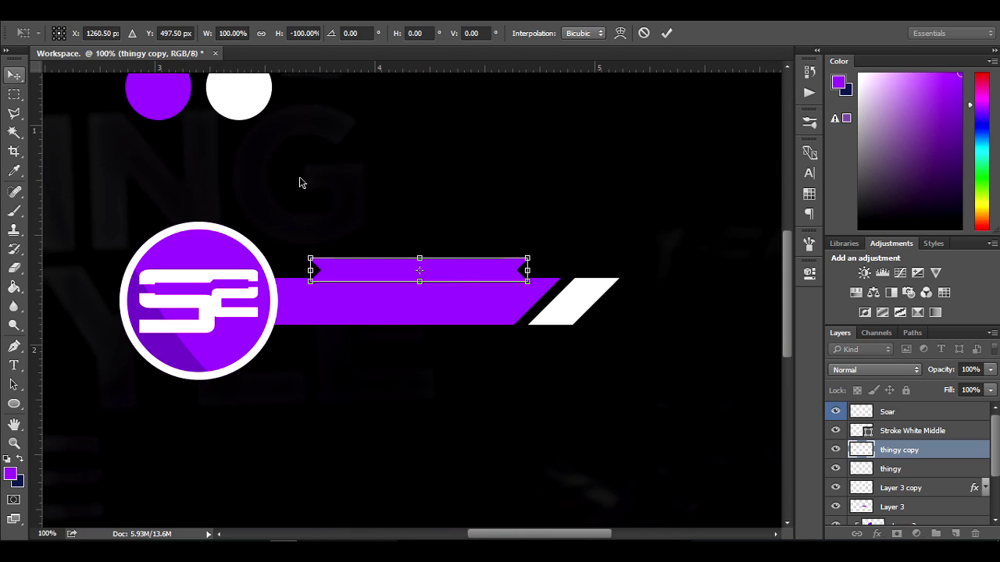
drag(527, 282, 511, 279)
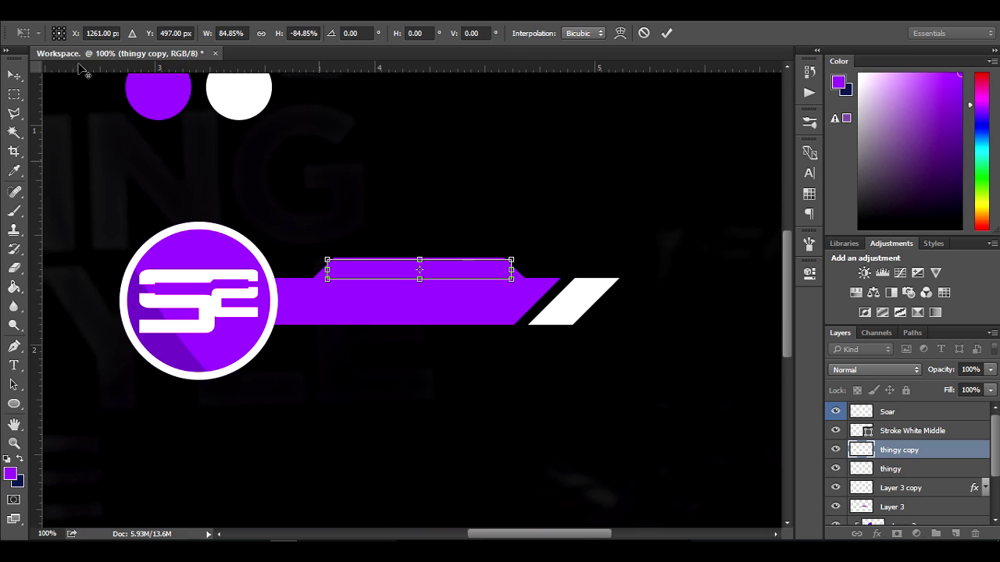
click(14, 75)
click(446, 219)
drag(391, 278, 479, 326)
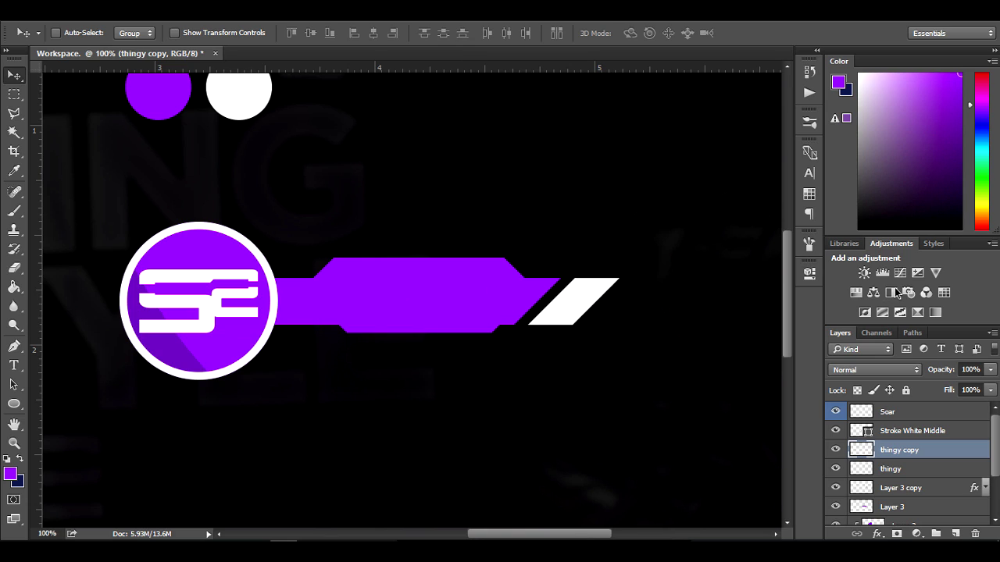
Nudge the lower trapezoid on thingy copy slightly along the bar toward the circular badge
key(ctrl)
key(ctrl+minus)
key(ctrl+minus)
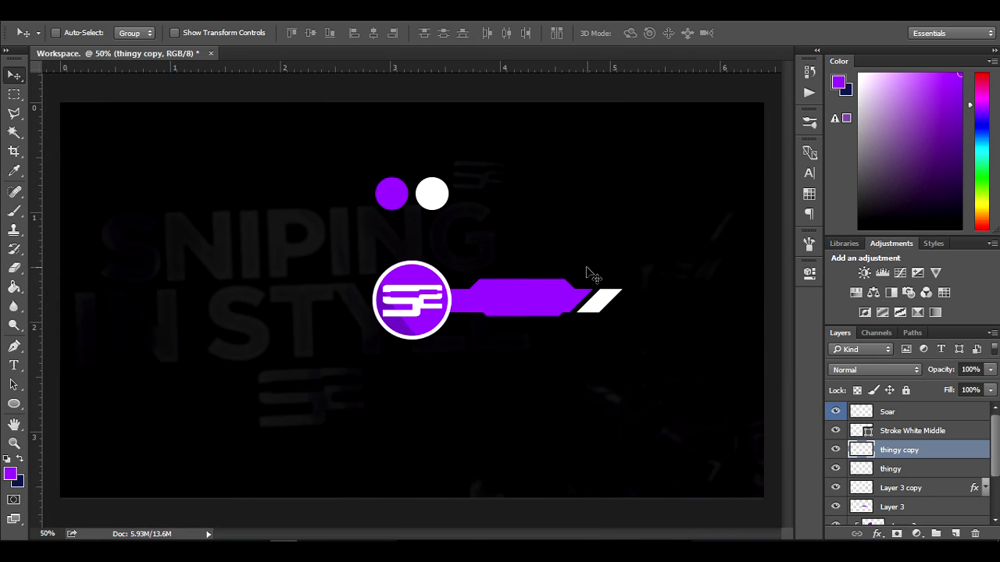
drag(539, 305, 532, 300)
key(ctrl+minus)
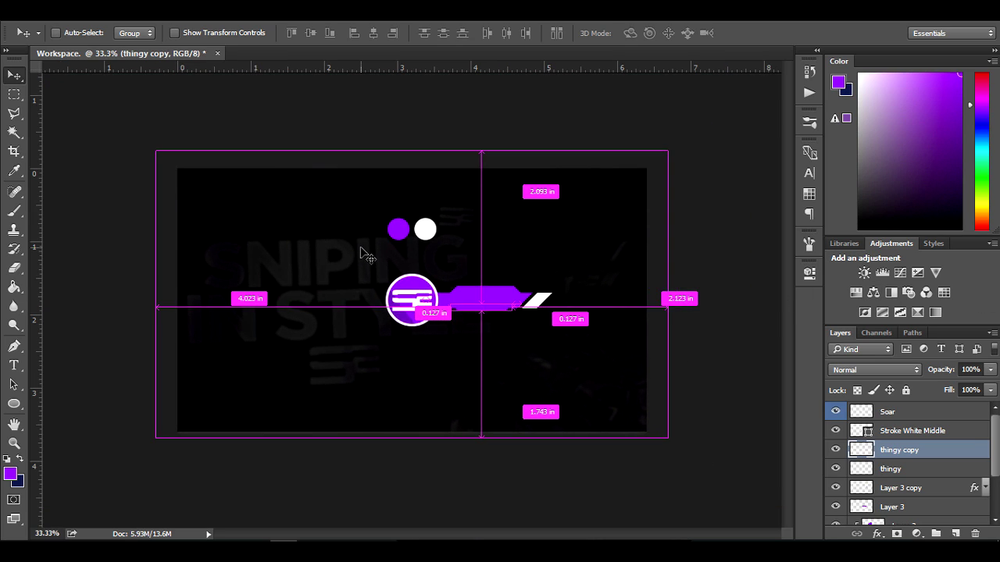
key(ctrl+plus)
key(ctrl+plus)
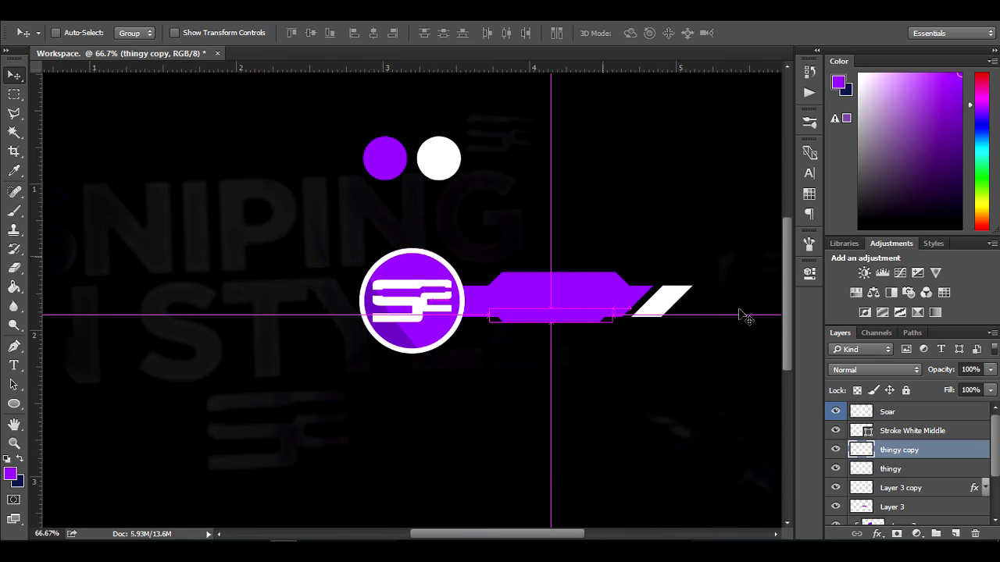
Select the layers from Layer 3 through thingy copy that form the bar, and duplicate them together
scroll(937, 492, down, 1)
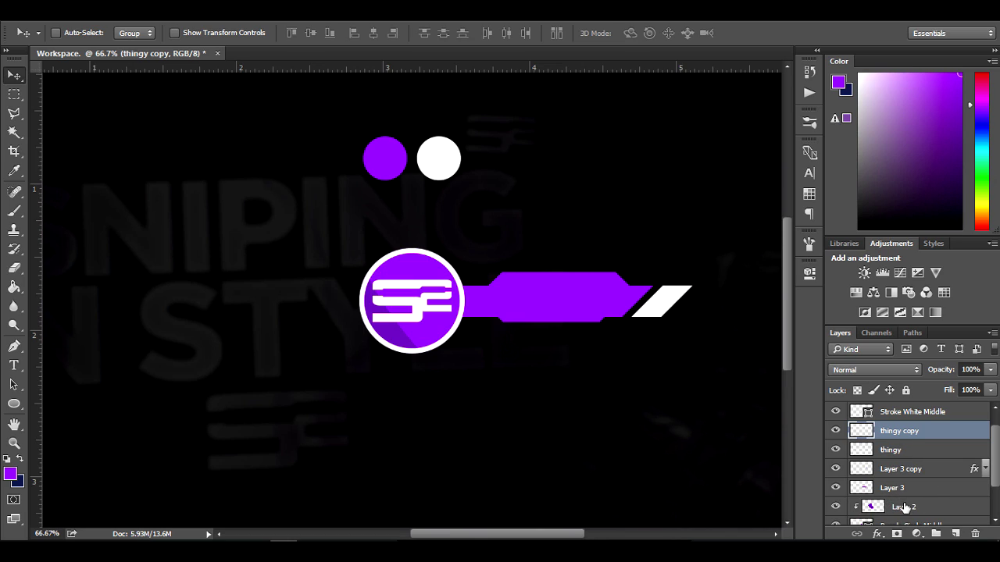
scroll(904, 508, down, 1)
click(908, 468)
scroll(911, 465, up, 1)
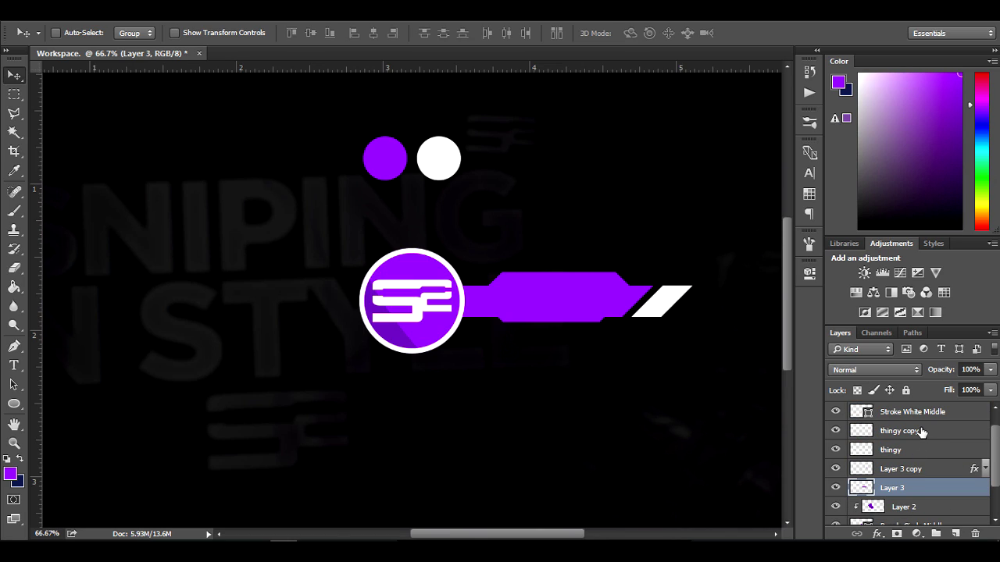
shift+click(922, 431)
key(ctrl+j)
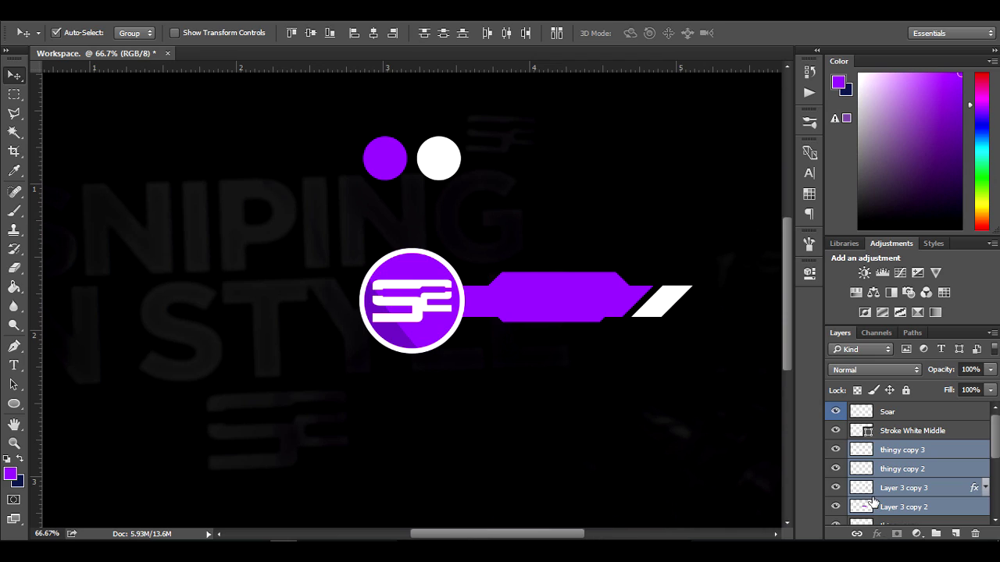
Flip the duplicated bar layers horizontally and place them on the opposite side of the circular badge, level with the original bar
key(ctrl+t)
right_click(617, 330)
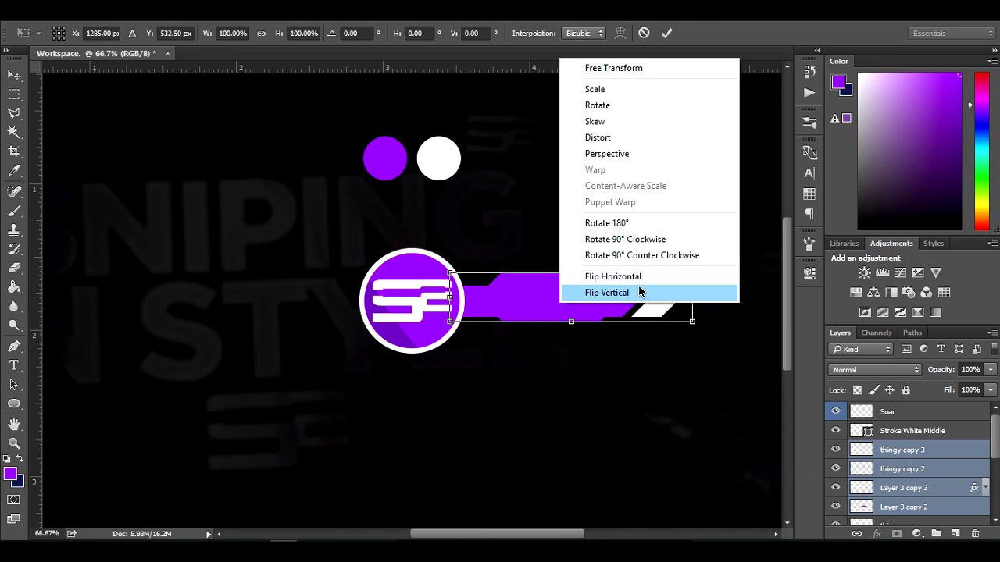
key(Escape)
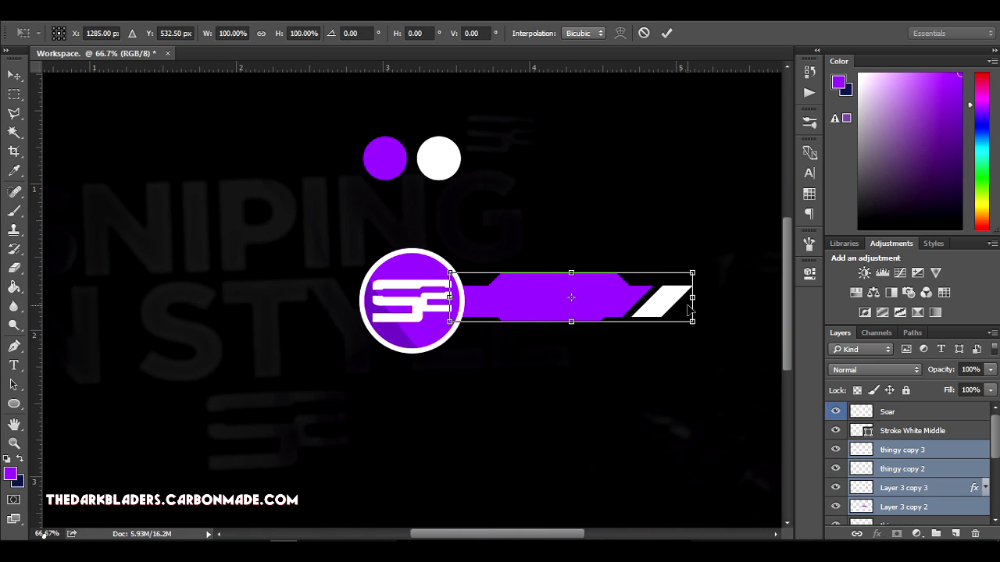
right_click(658, 311)
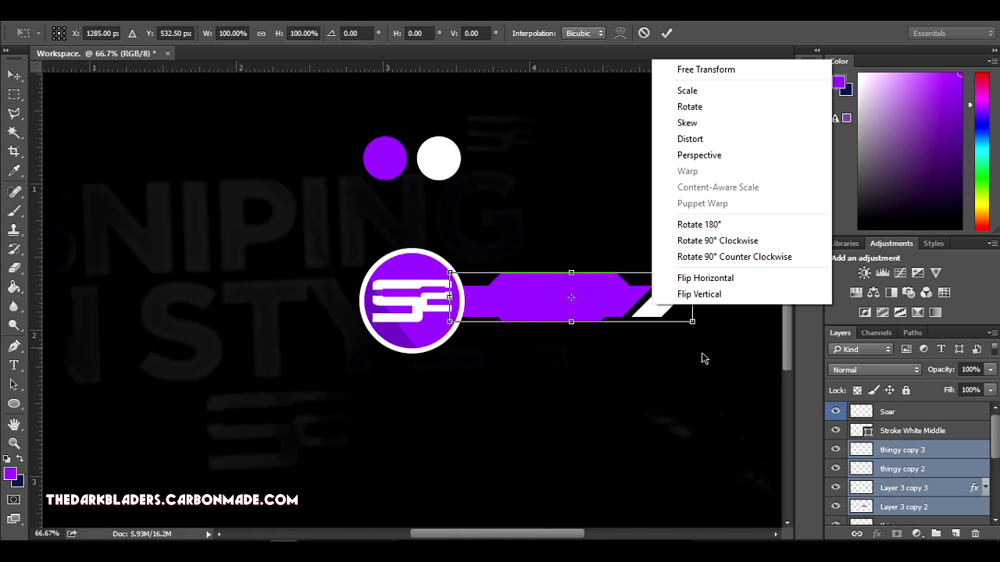
click(714, 279)
drag(601, 322, 321, 286)
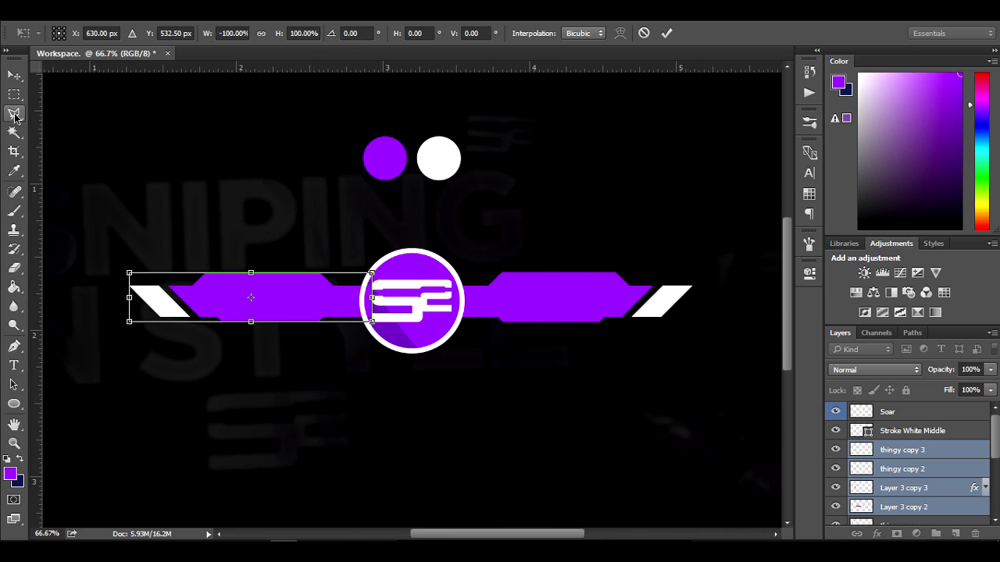
click(14, 75)
click(443, 219)
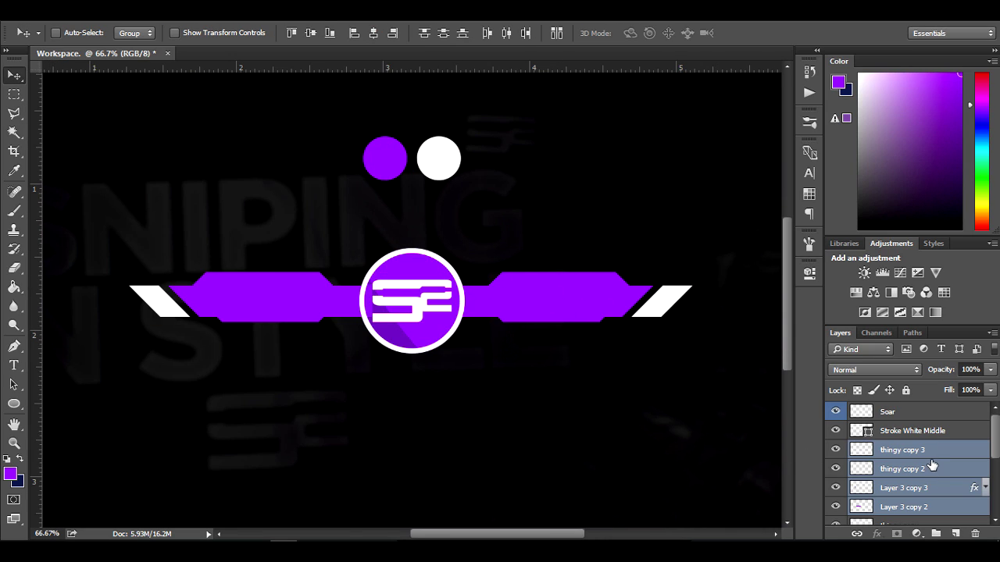
Move the duplicated bar layers, as well as the original Layer 3 through thingy copy, below Purple Circle Middle in the layer stack
drag(911, 467, 944, 515)
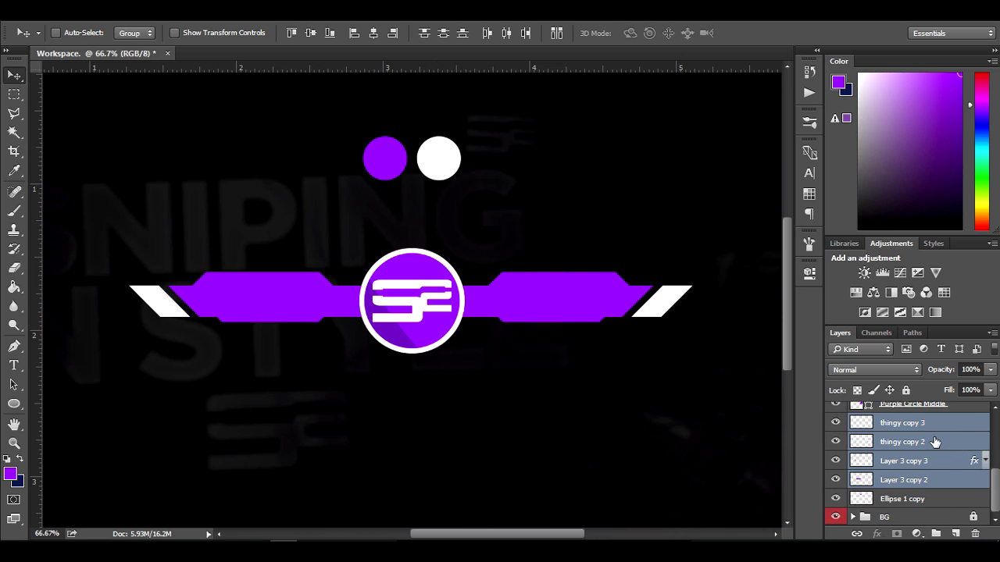
scroll(933, 444, up, 6)
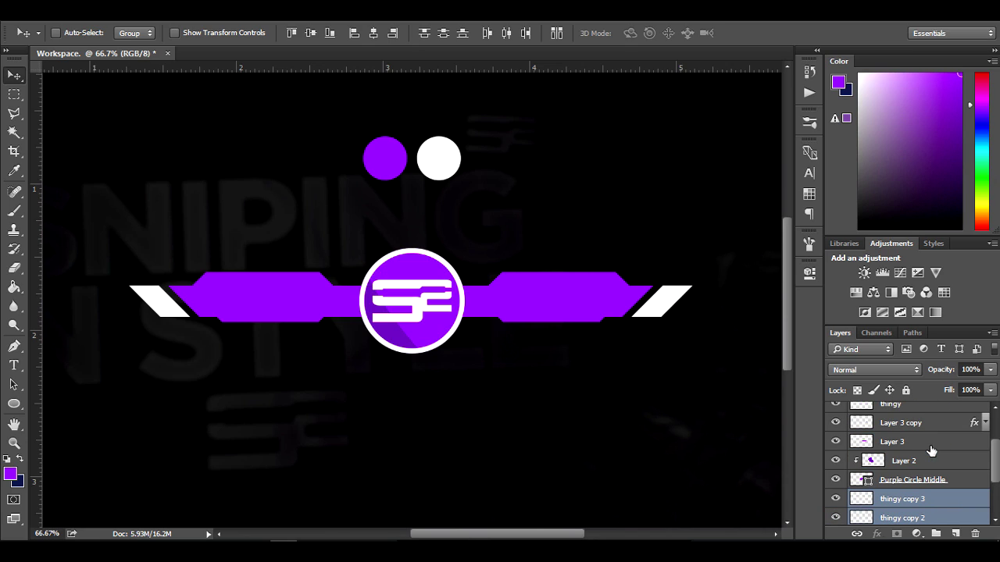
click(907, 460)
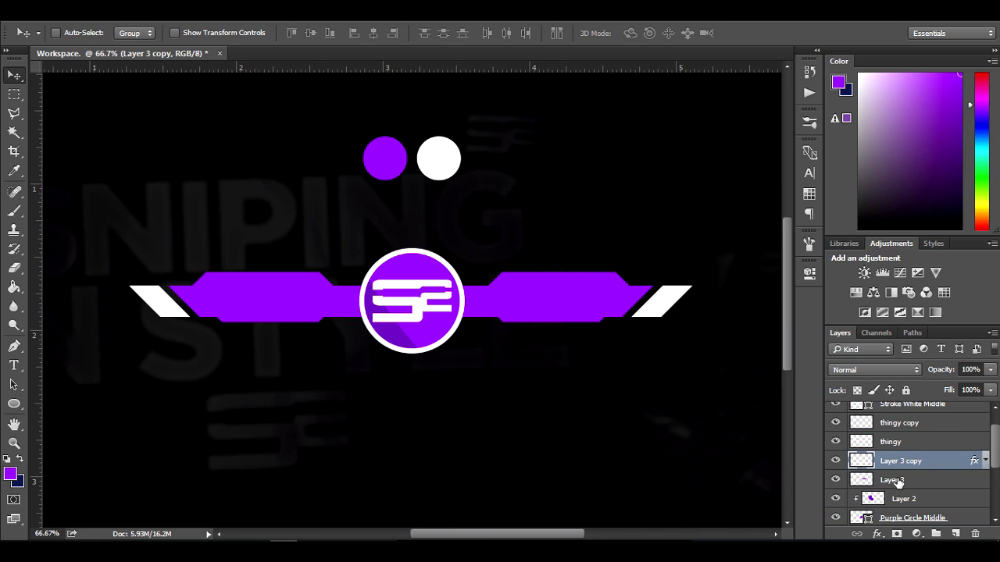
shift+click(897, 481)
shift+click(915, 442)
shift+click(918, 423)
scroll(918, 422, down, 1)
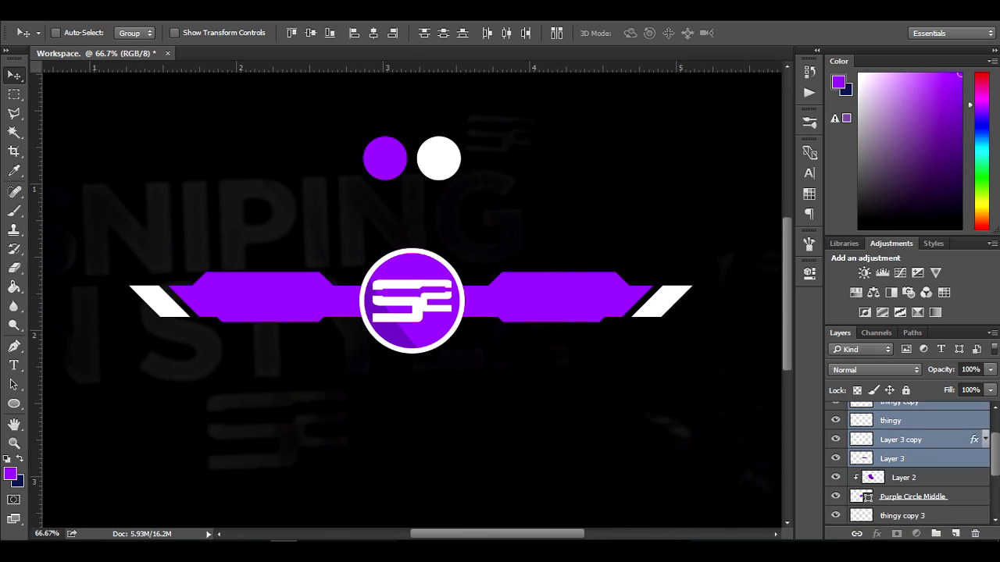
drag(917, 421, 938, 487)
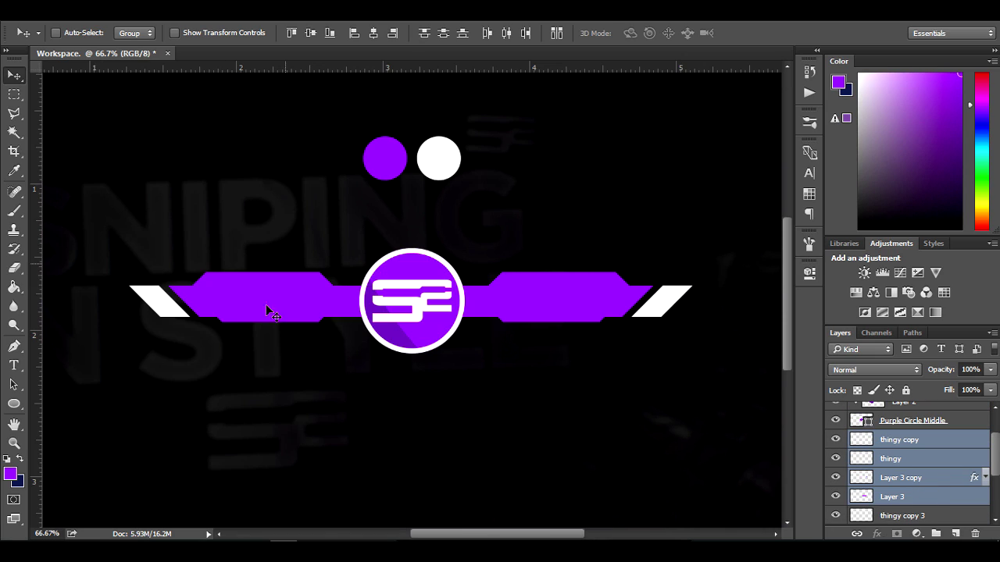
Start a text layer above thingy copy on the bar to the right of the badge, with 15.01 pt size and white (ffffff) colour
key(ctrl+plus)
key(t)
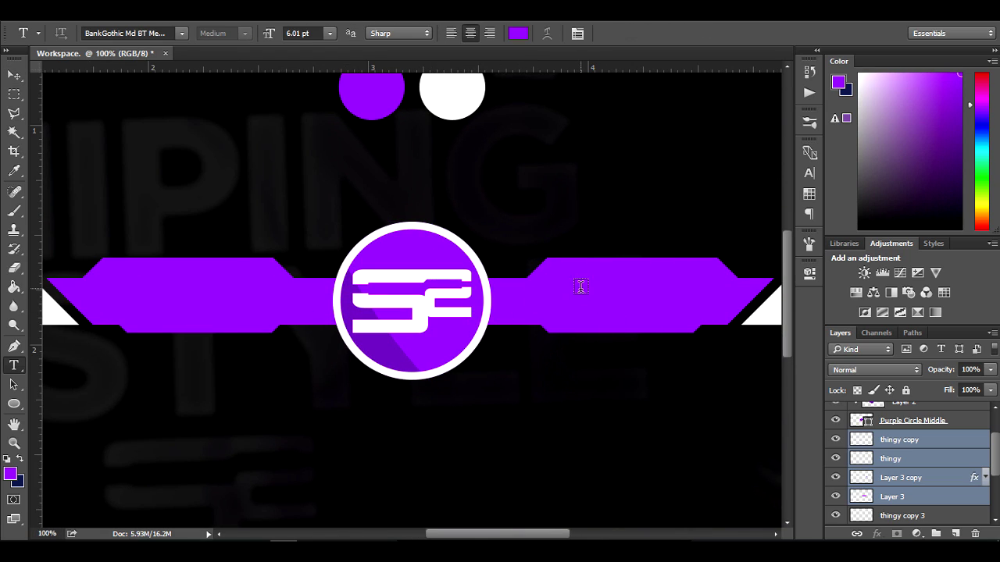
scroll(894, 429, up, 3)
scroll(942, 488, down, 2)
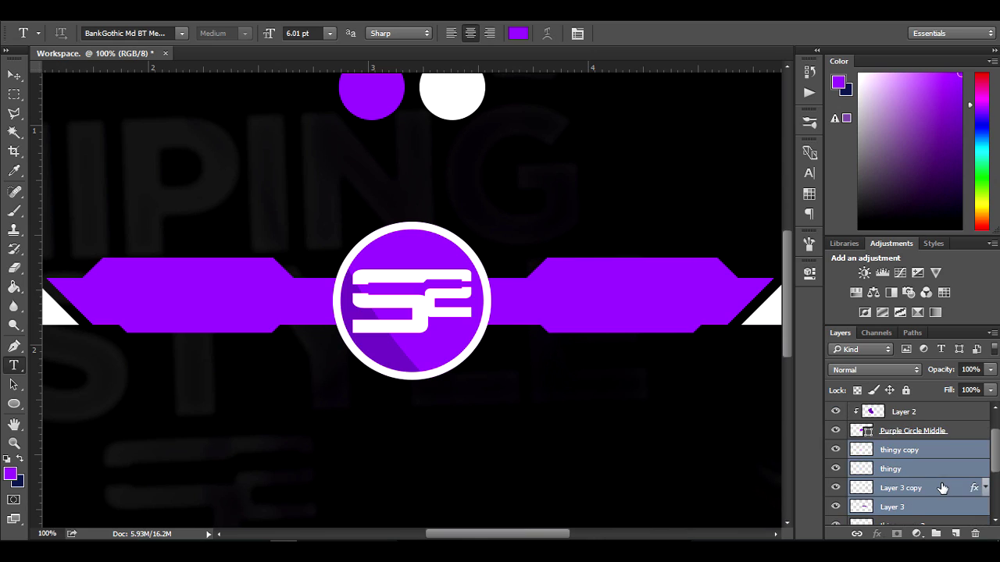
click(919, 453)
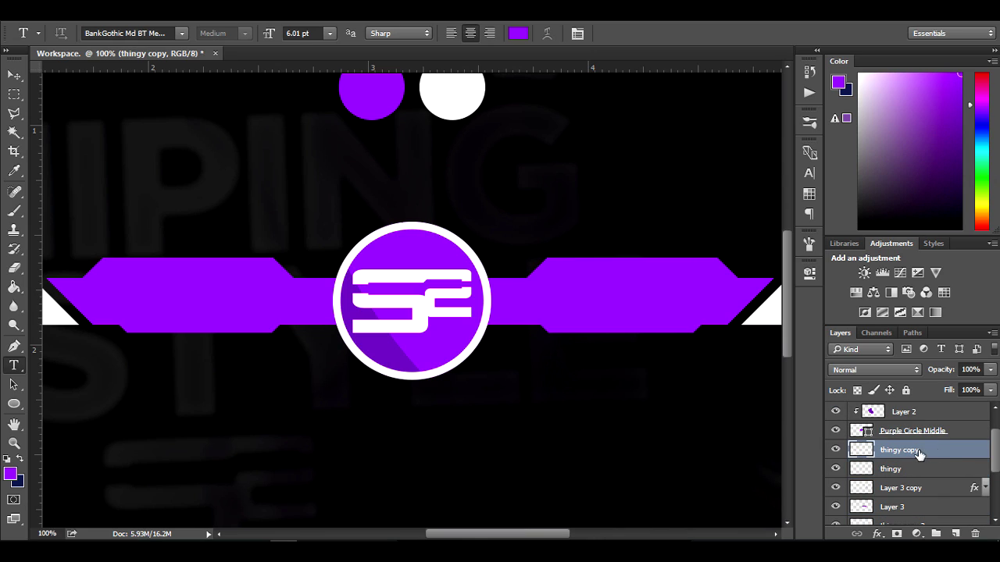
click(567, 290)
mouse_move(277, 37)
mouse_down()
mouse_move(264, 35)
mouse_move(284, 36)
mouse_up()
click(525, 33)
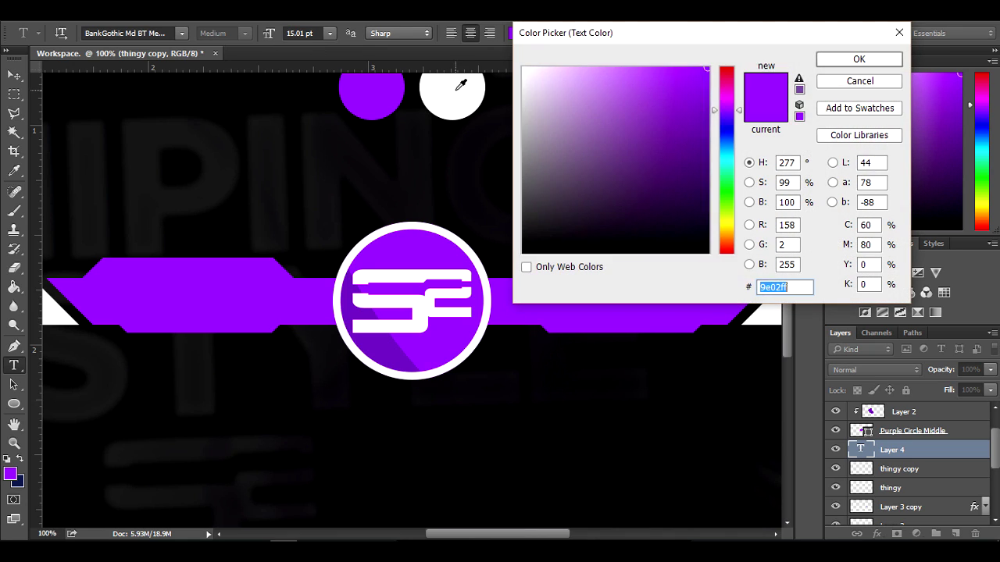
text(ffffff)
click(855, 61)
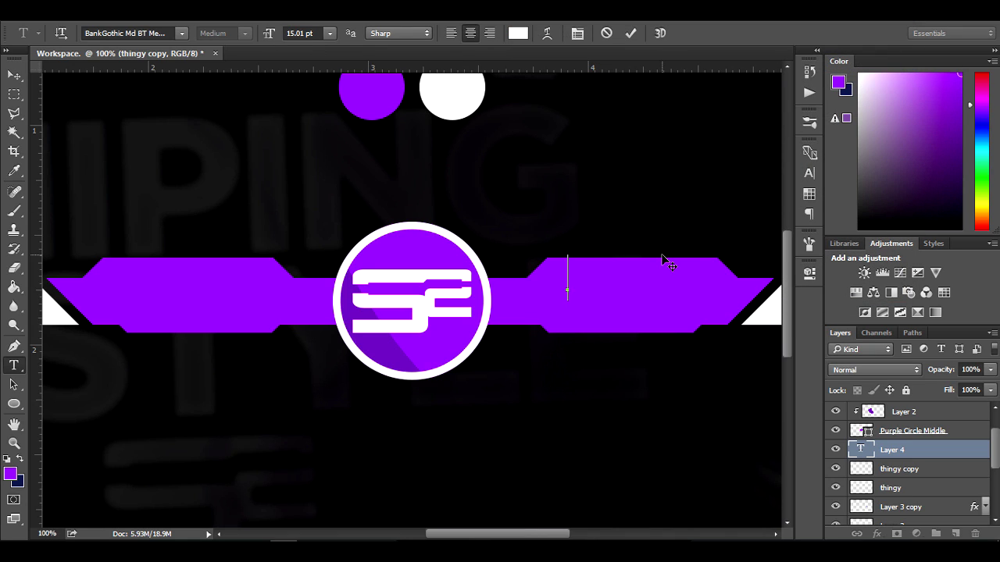
Enter the text SOAR GAMING on two lines, with GAMING below SOAR
text(SOAR )
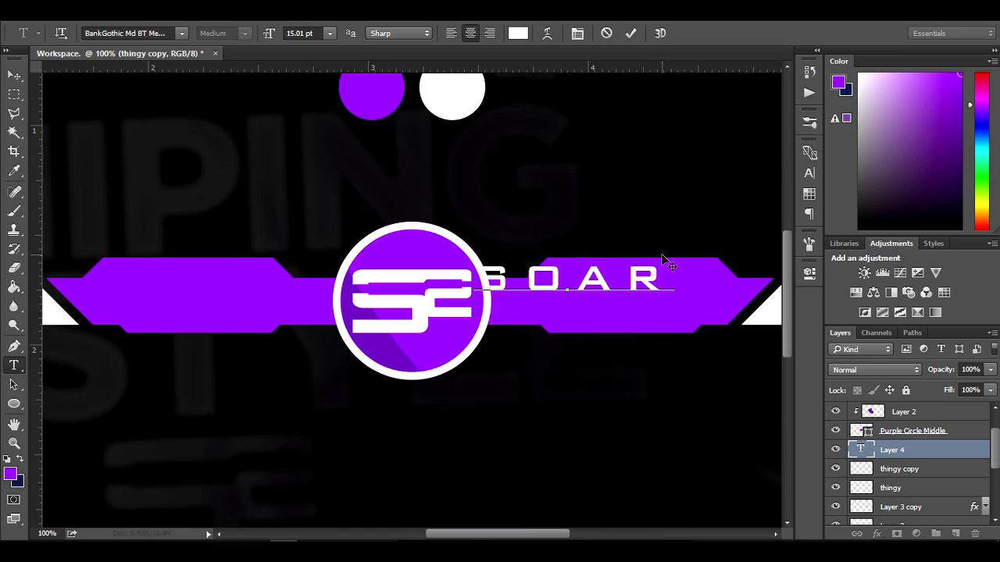
text(G)
key(BackSpace)
text(G)
key(BackSpace)
key(Return)
text(G)
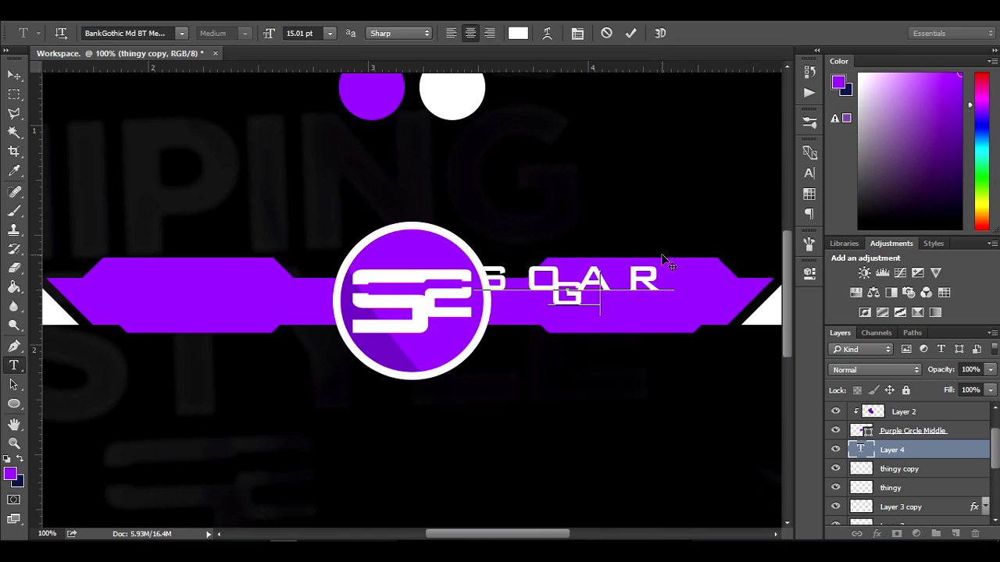
text(AMING)
Set the font size of the entire SOAR GAMING text to 8.01 pt
key(ctrl+a)
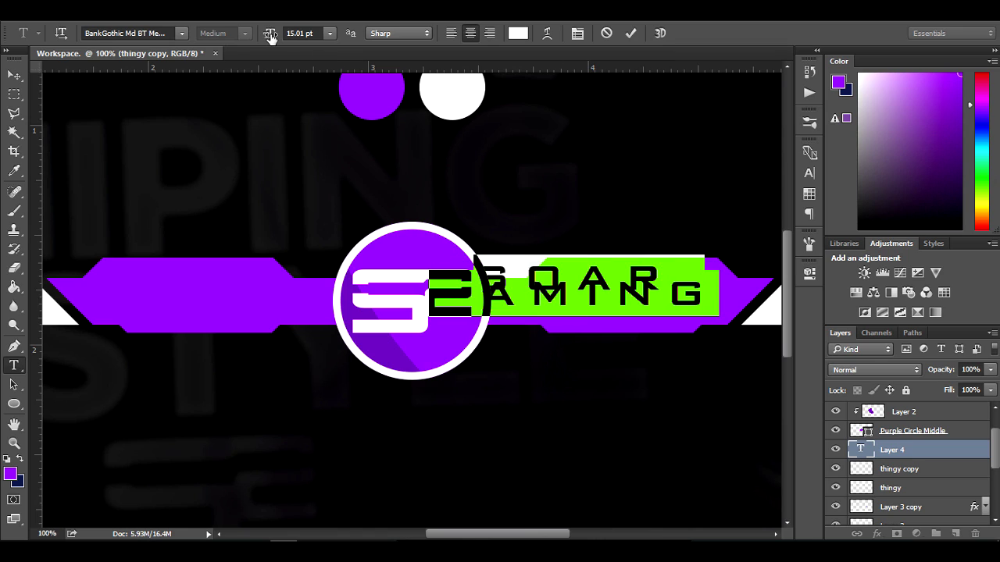
drag(270, 36, 264, 35)
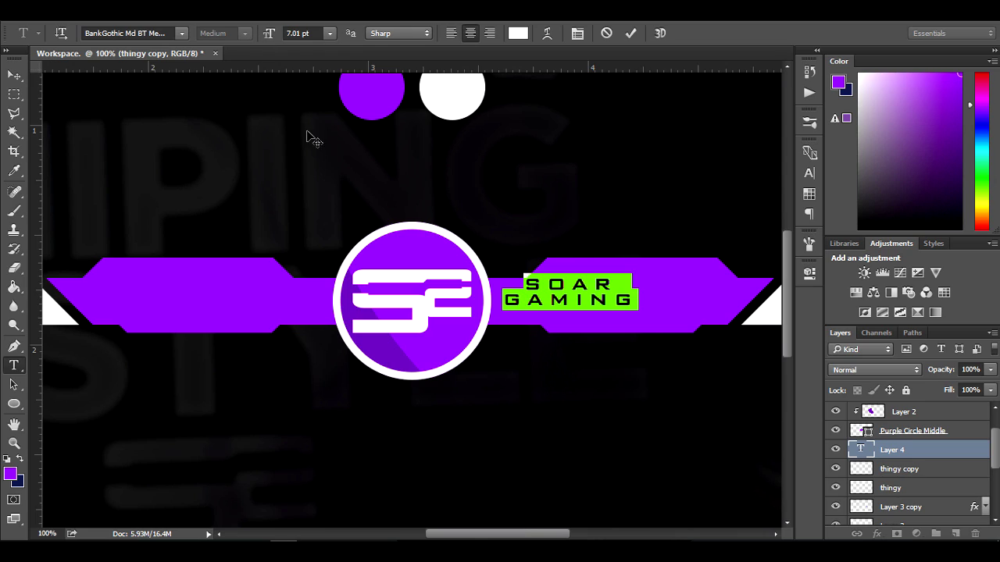
click(266, 34)
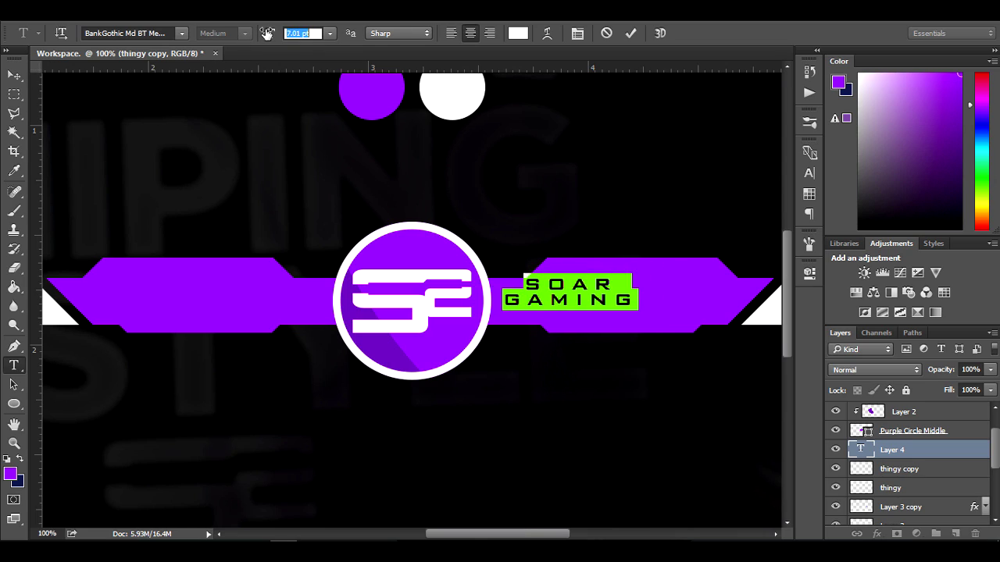
drag(266, 34, 270, 34)
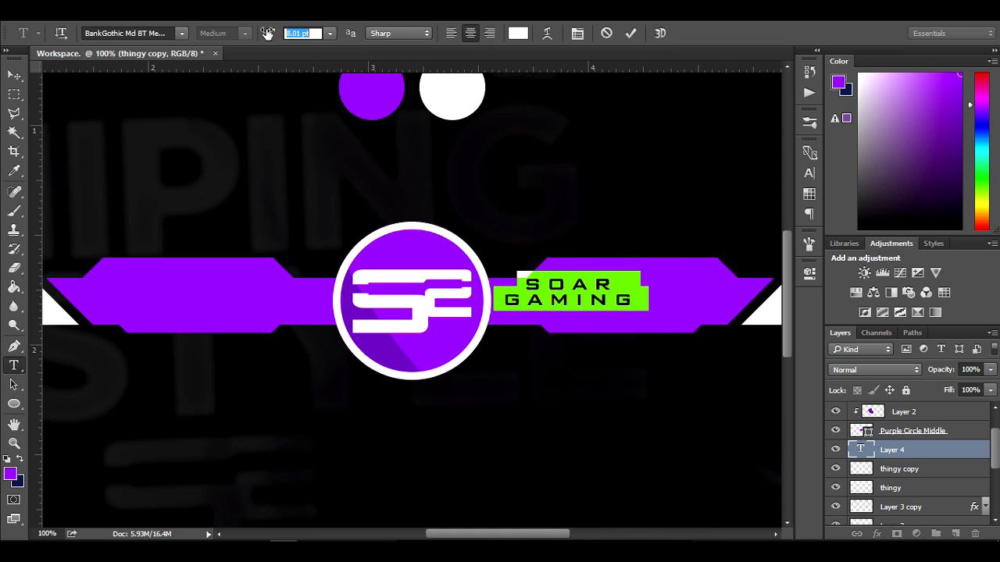
Commit the SOAR GAMING text and position it centrally on the wide part of the right-hand purple bar
click(14, 76)
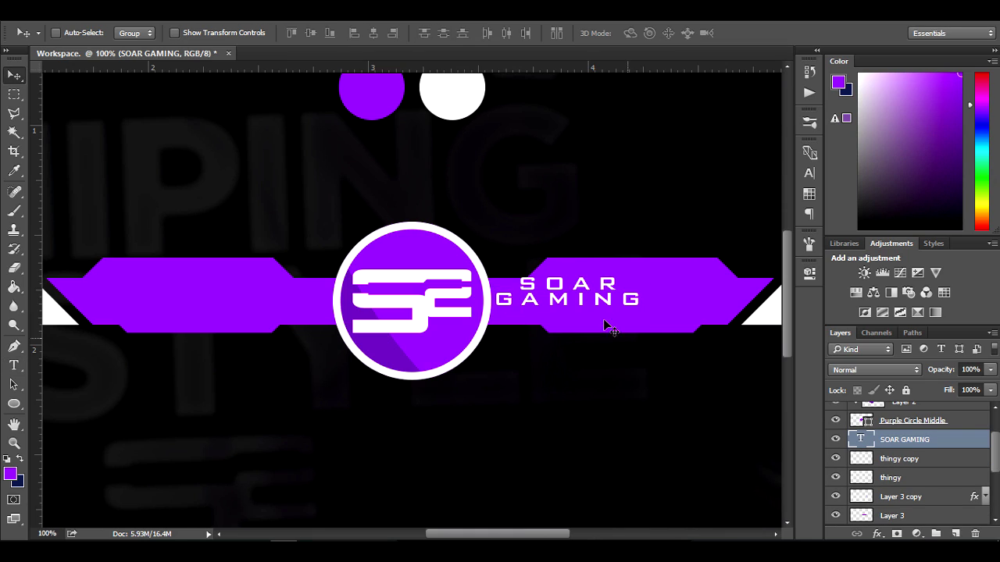
drag(586, 301, 638, 296)
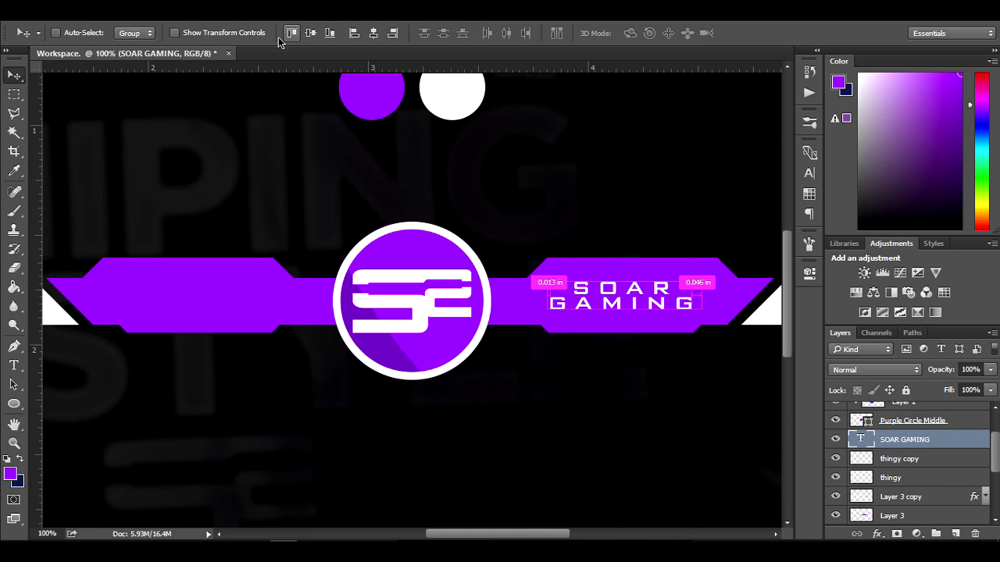
click(309, 38)
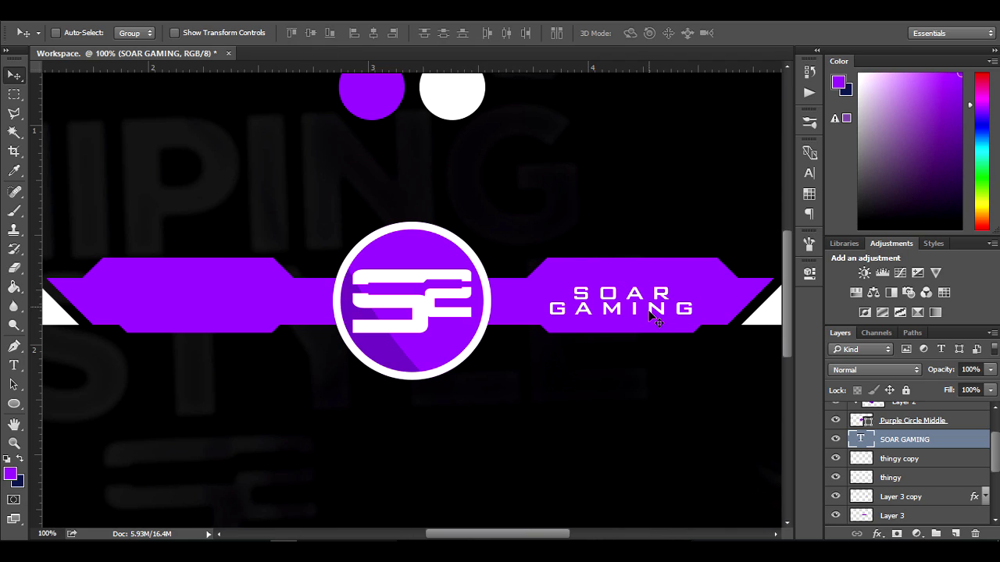
drag(647, 310, 616, 289)
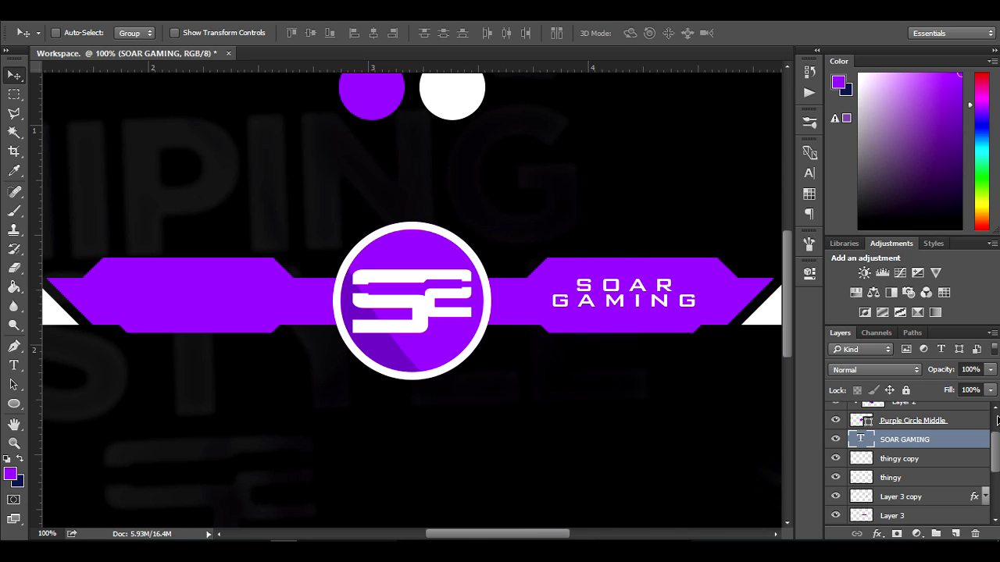
Add a drop shadow to the SOAR GAMING layer with distance 3 px, spread 0% and size 0 px
double_click(956, 440)
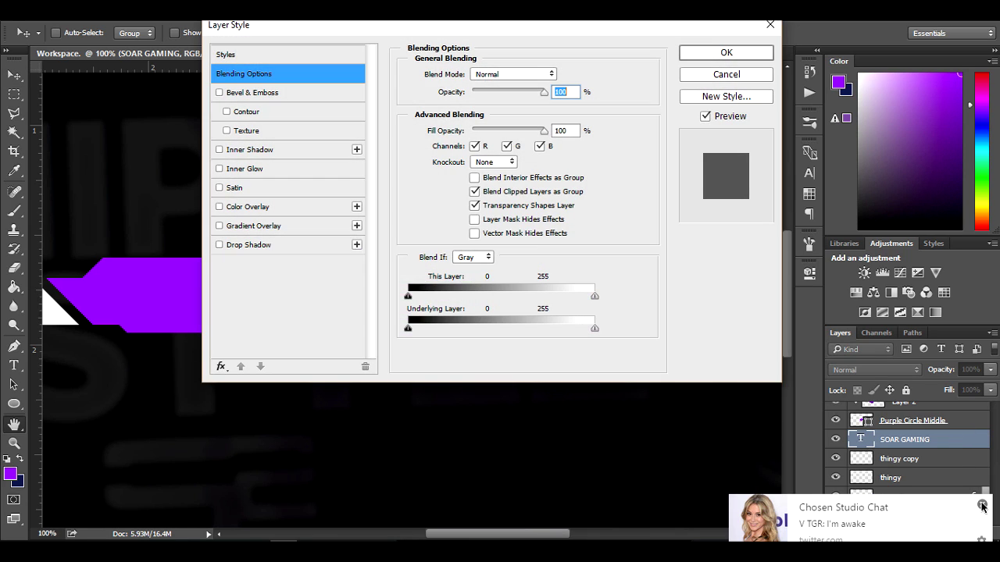
drag(498, 36, 991, 88)
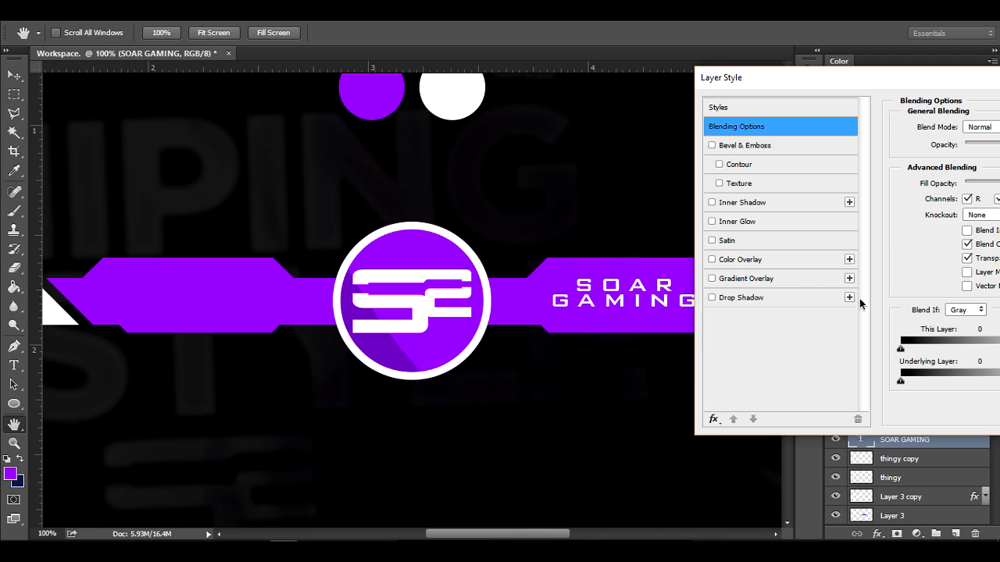
click(778, 299)
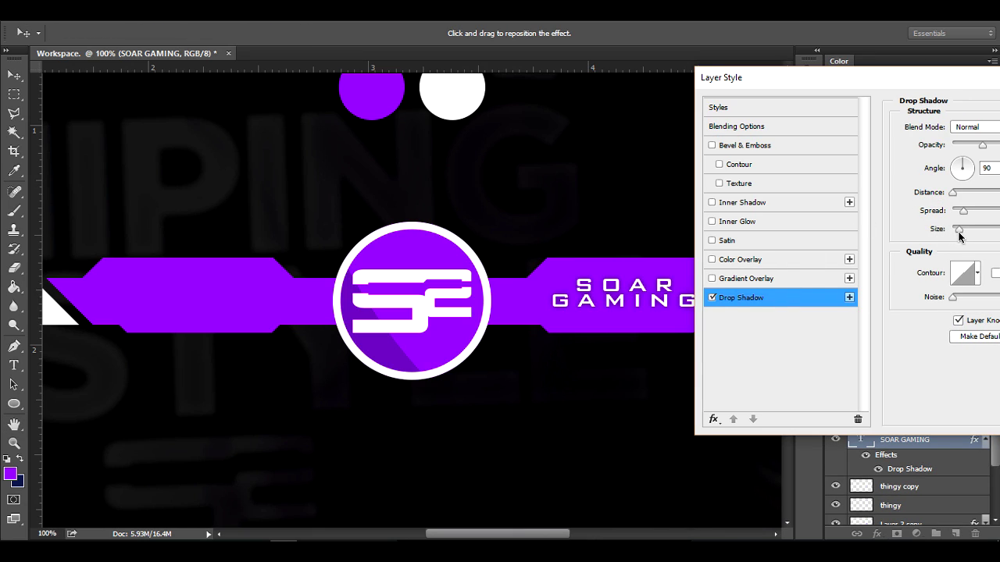
drag(958, 233, 925, 215)
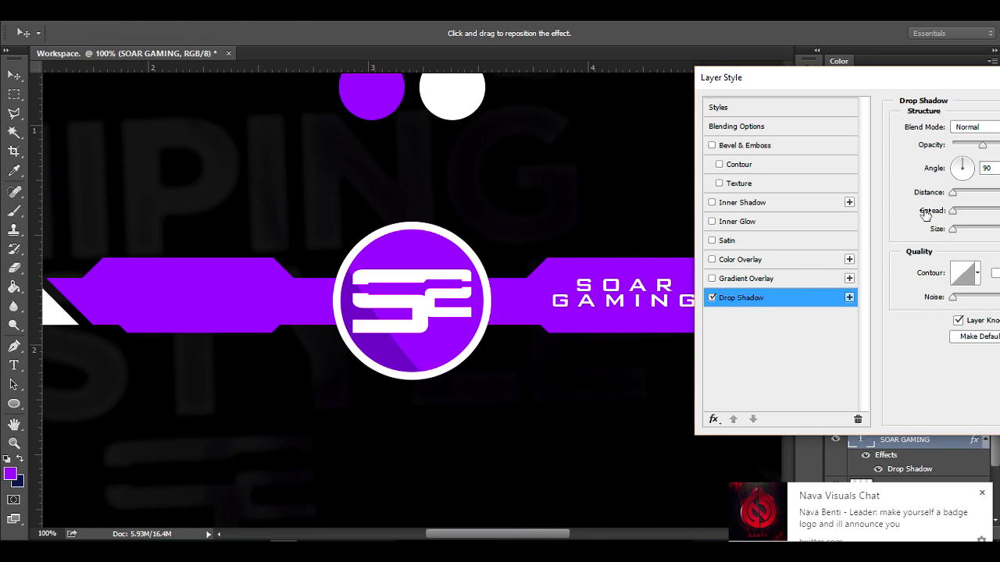
click(982, 493)
drag(952, 193, 956, 198)
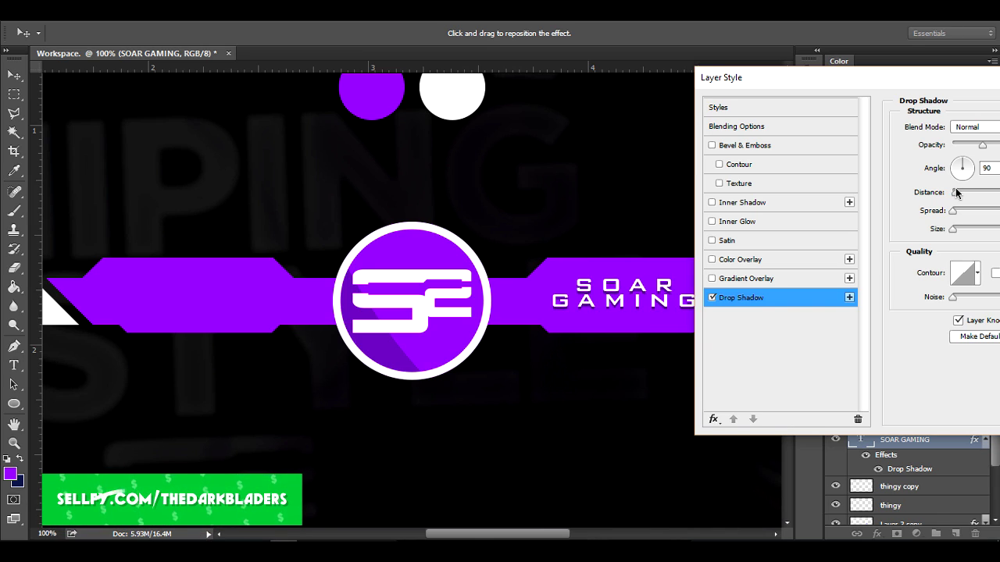
key(Return)
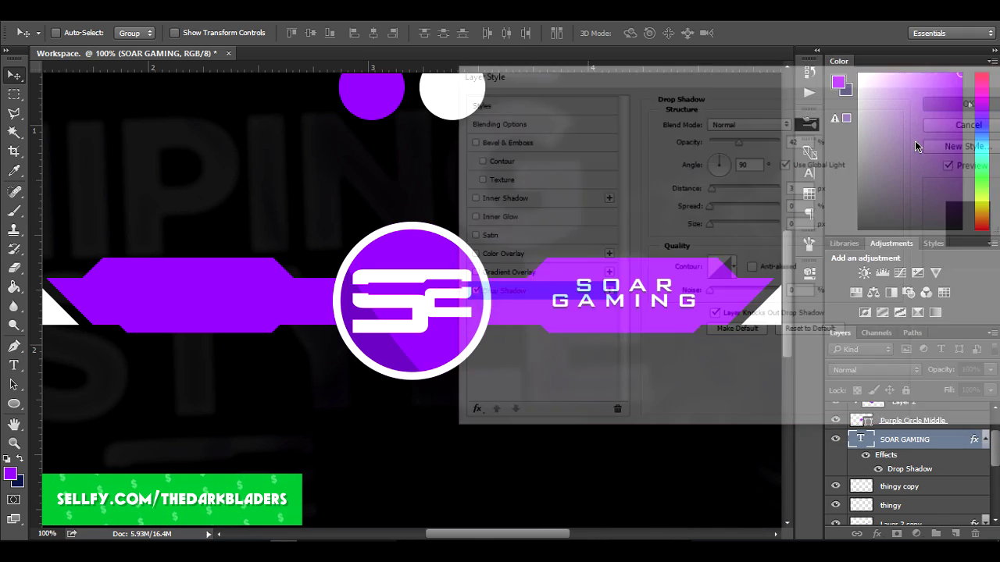
Duplicate the SOAR GAMING text just above the original and replace its wording with THE OFFICIAL CHANNEL OF
drag(561, 252, 572, 225)
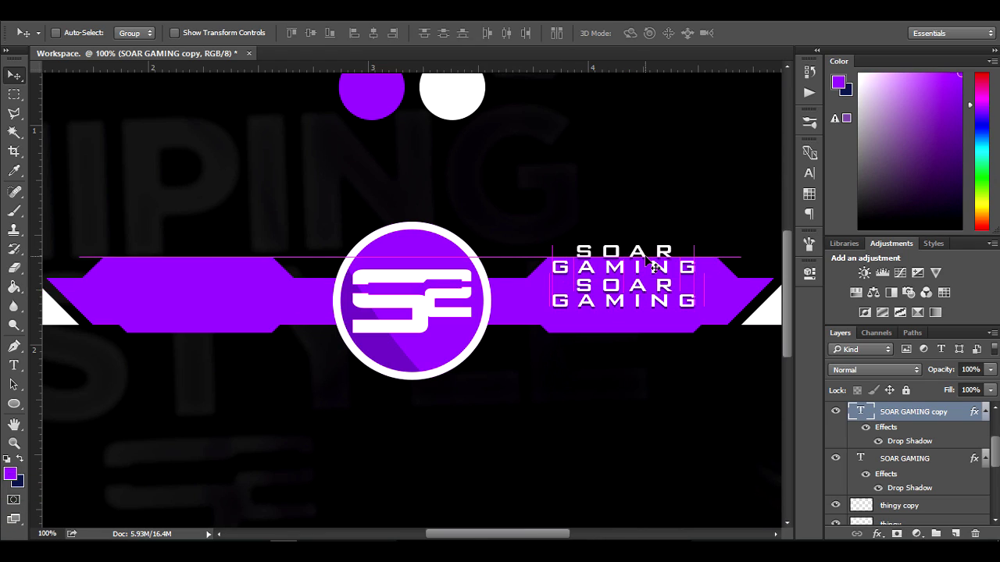
key(t)
drag(695, 269, 390, 195)
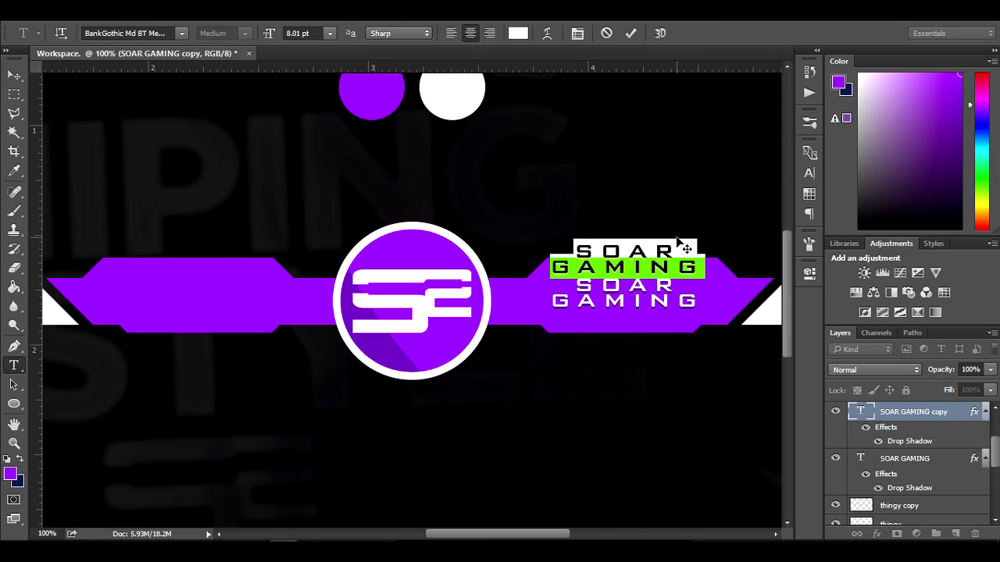
text(THE)
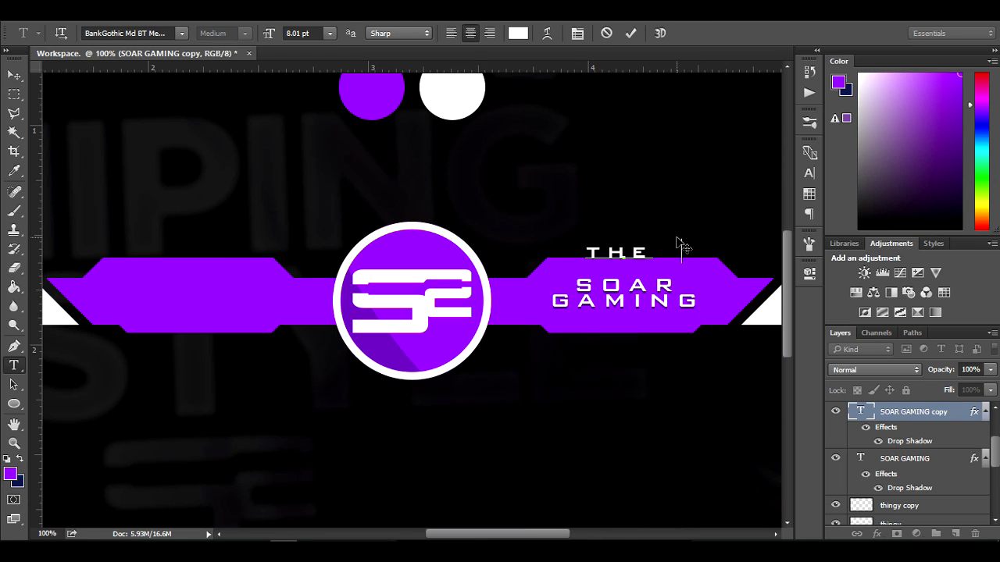
text( OFFICIAL CHANNEL)
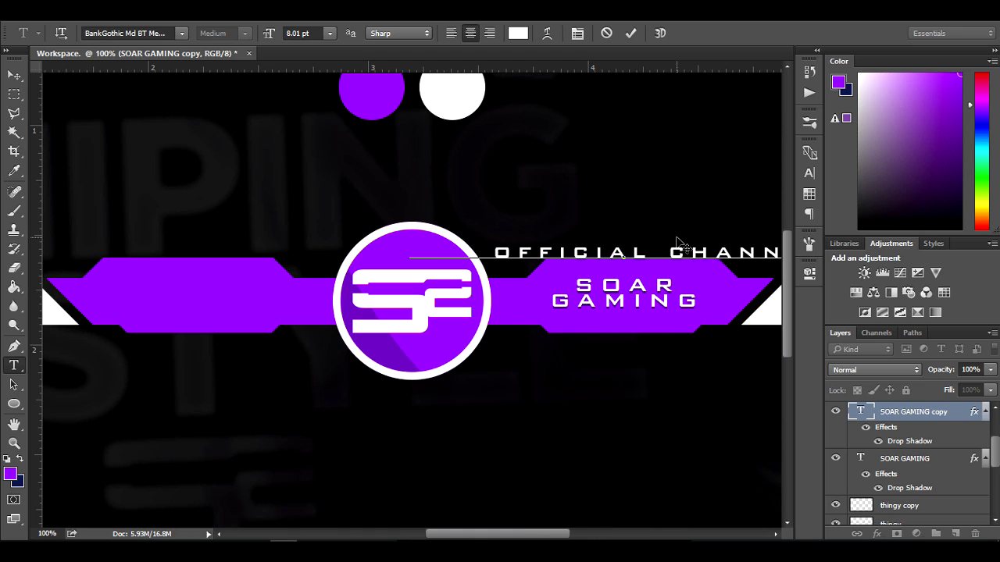
Reduce the duplicated text to 2.01 pt and place it on the bar directly above the word SOAR
key(ctrl+a)
drag(268, 40, 253, 39)
click(14, 75)
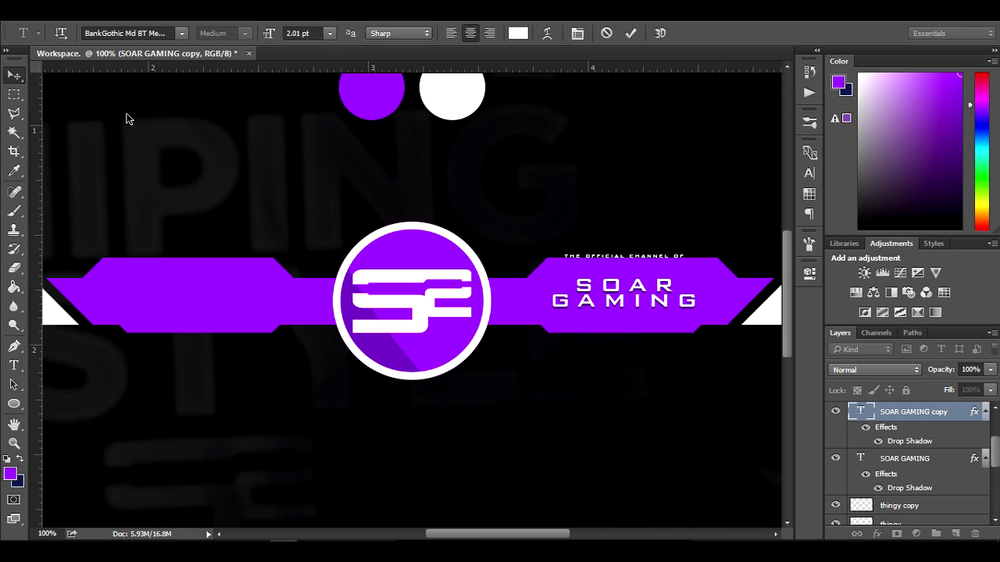
drag(617, 255, 615, 270)
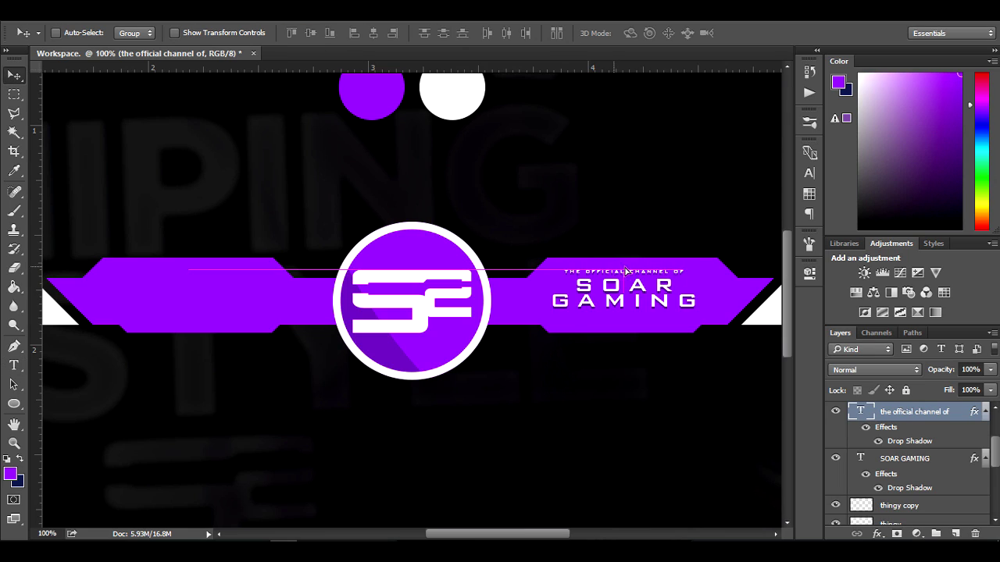
Set the drop shadow distance of the small text above SOAR to 1 px
double_click(909, 441)
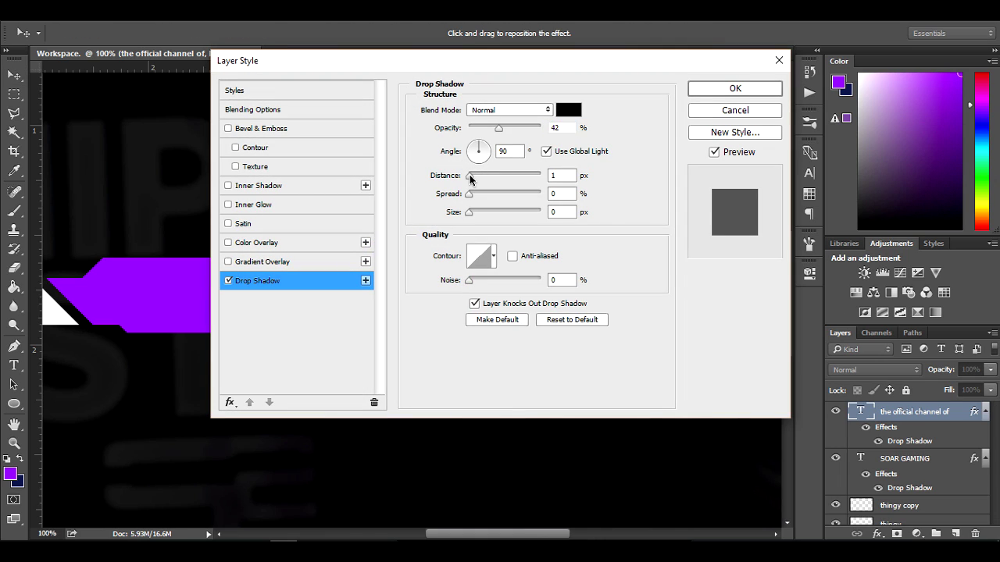
drag(473, 177, 473, 178)
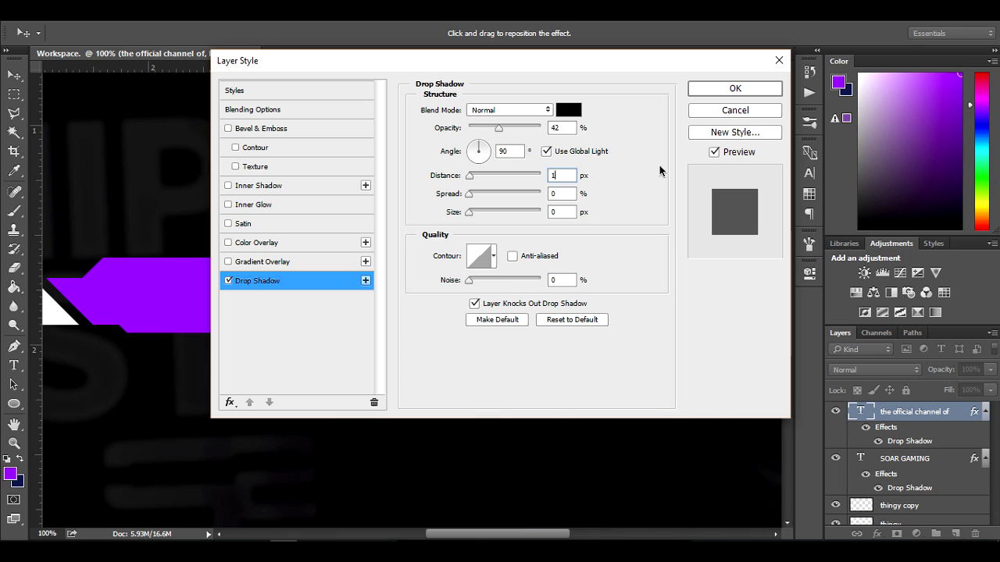
click(751, 89)
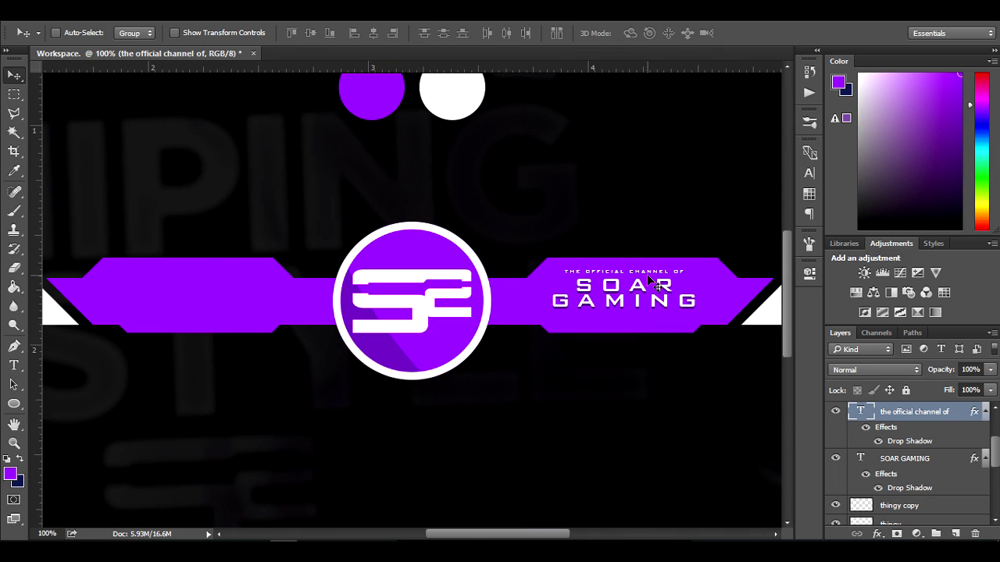
drag(647, 279, 648, 280)
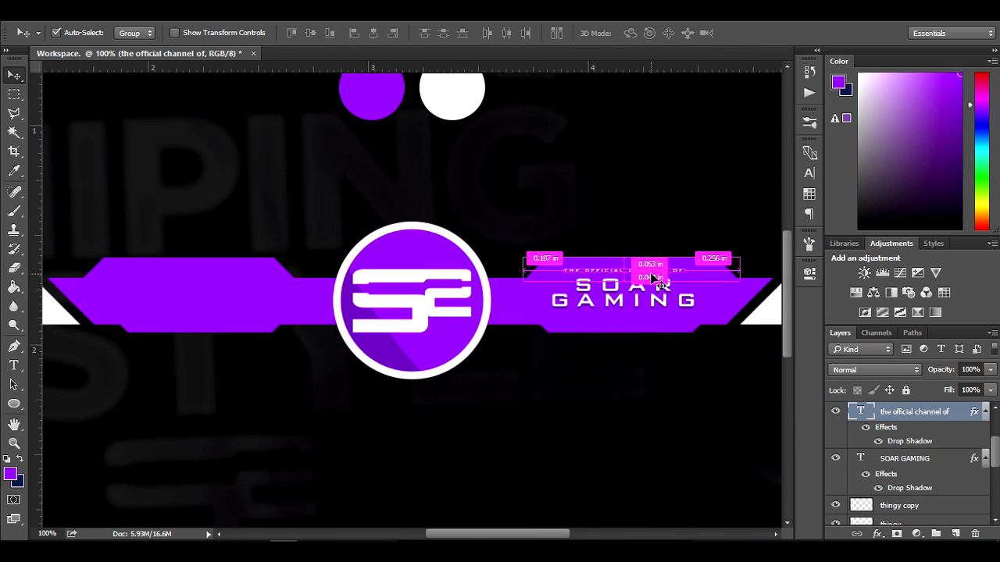
Collapse the effects of both text layers, select the two layers together, and shift them slightly away from the circular badge
key(ctrl+minus)
key(ctrl+minus)
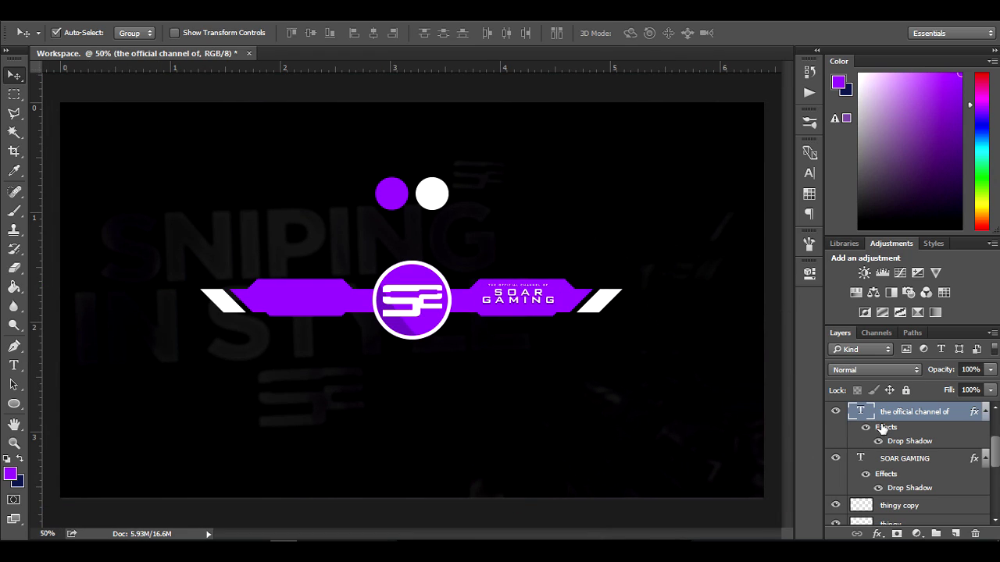
click(983, 411)
click(984, 434)
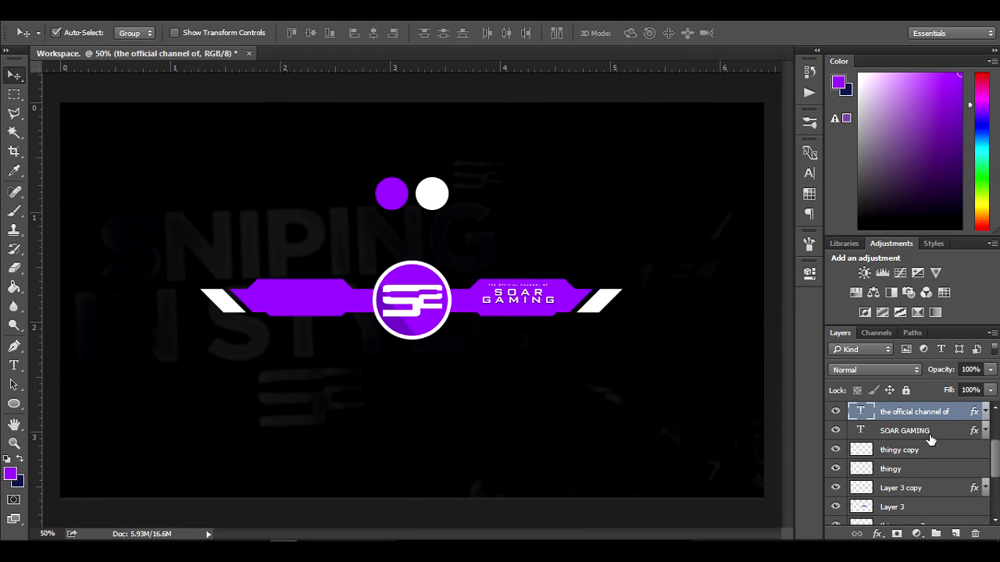
shift+click(932, 431)
drag(517, 305, 523, 305)
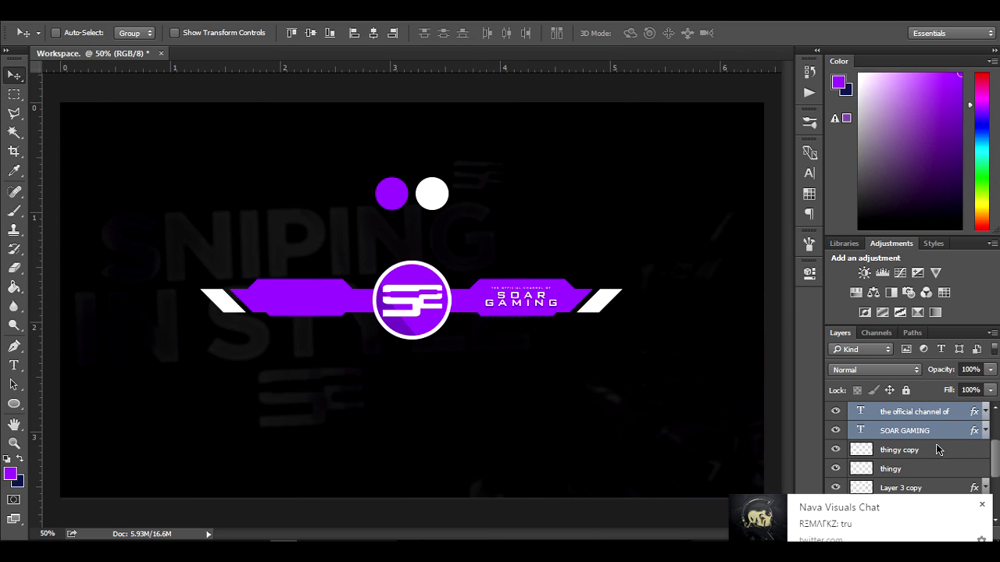
click(982, 508)
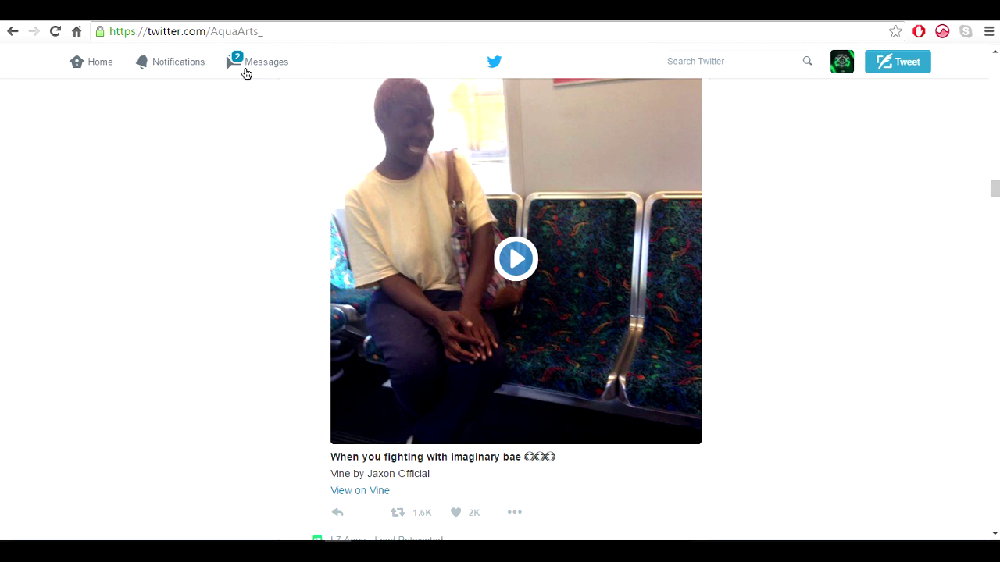
Switch back to Photoshop and open SocialMediaPack.psd from the Graphics folder
click(149, 68)
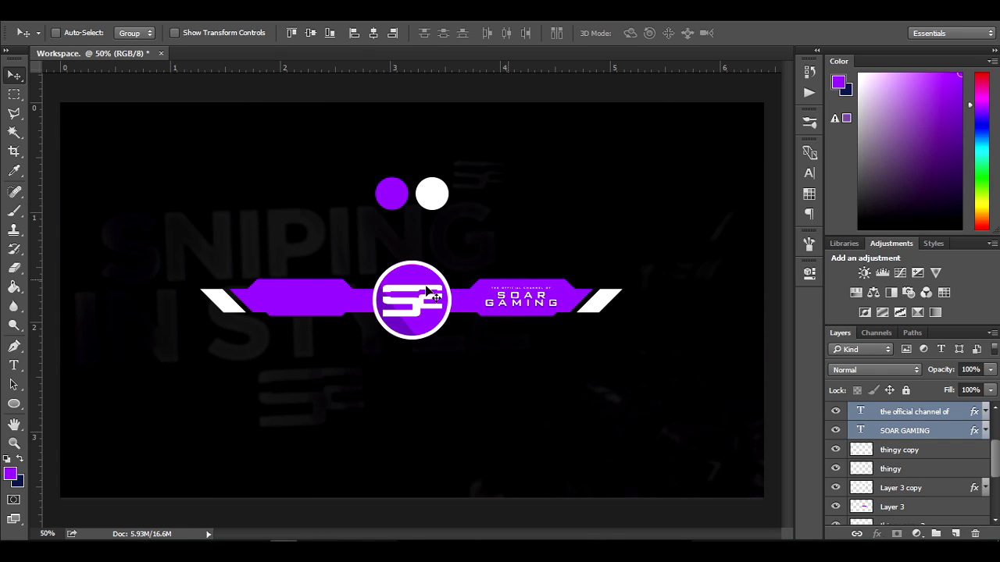
key(ctrl+plus)
click(37, 13)
click(67, 38)
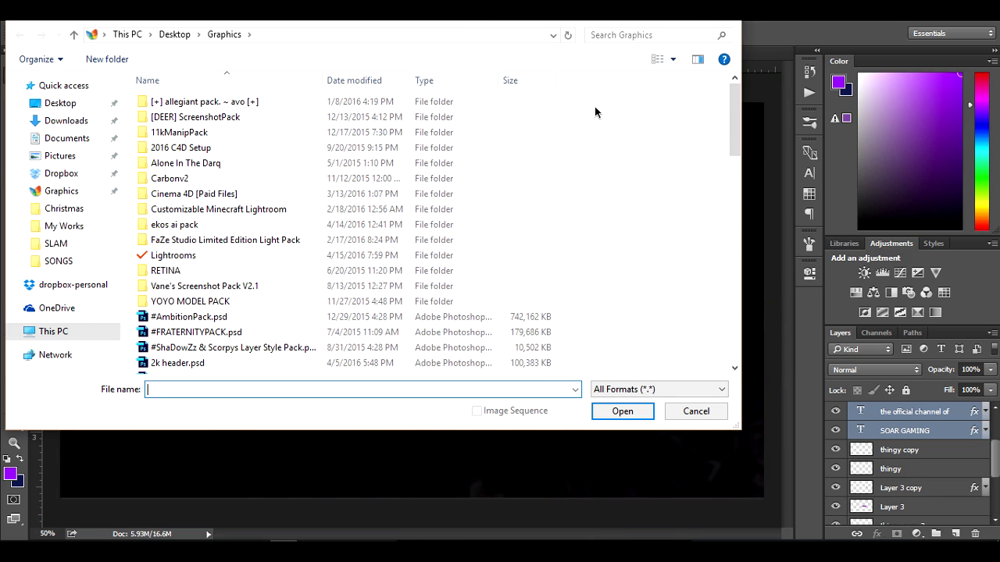
drag(734, 120, 720, 278)
scroll(719, 340, up, 2)
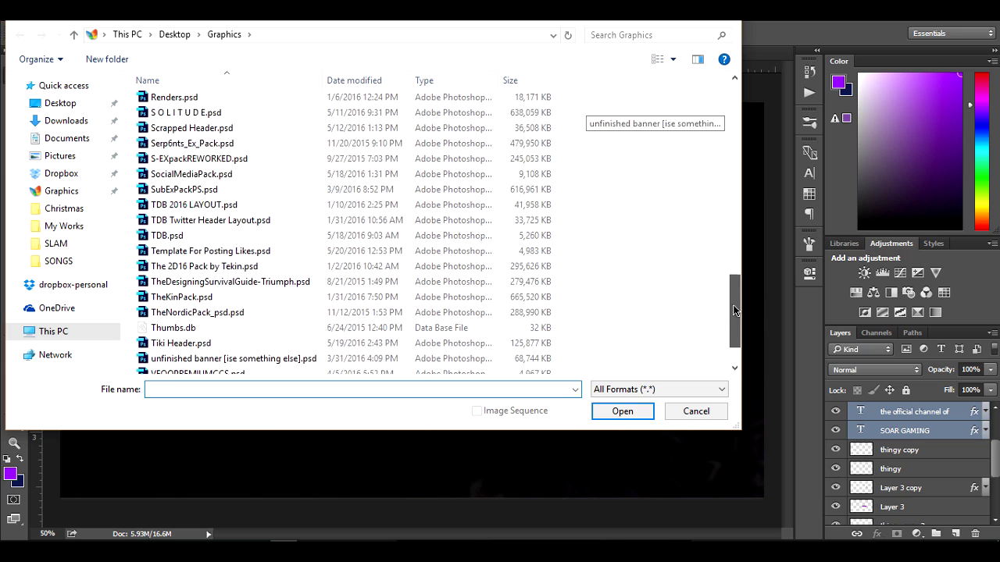
click(225, 216)
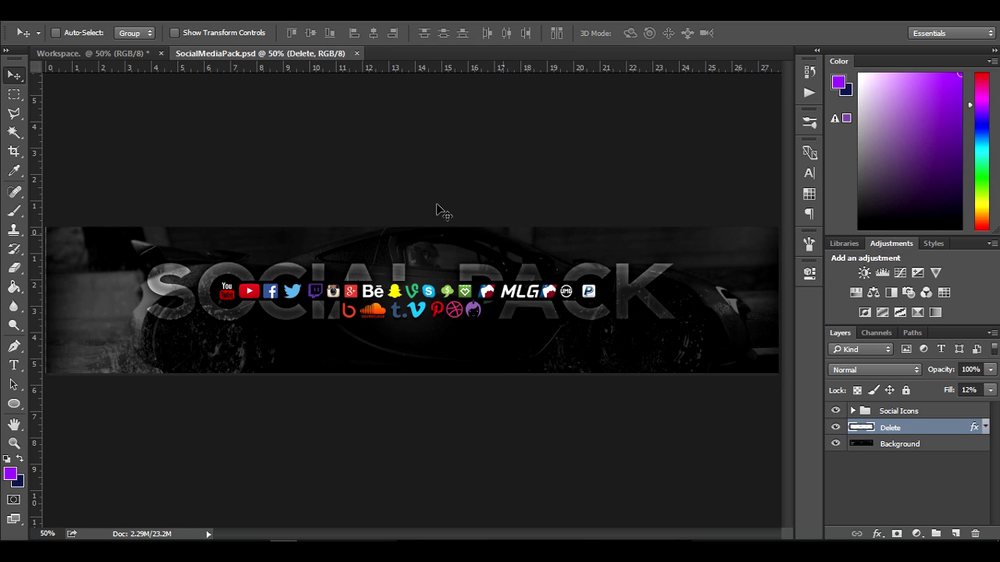
Expand the Social Icons group and select the Youtube and Twitter layers together
click(898, 470)
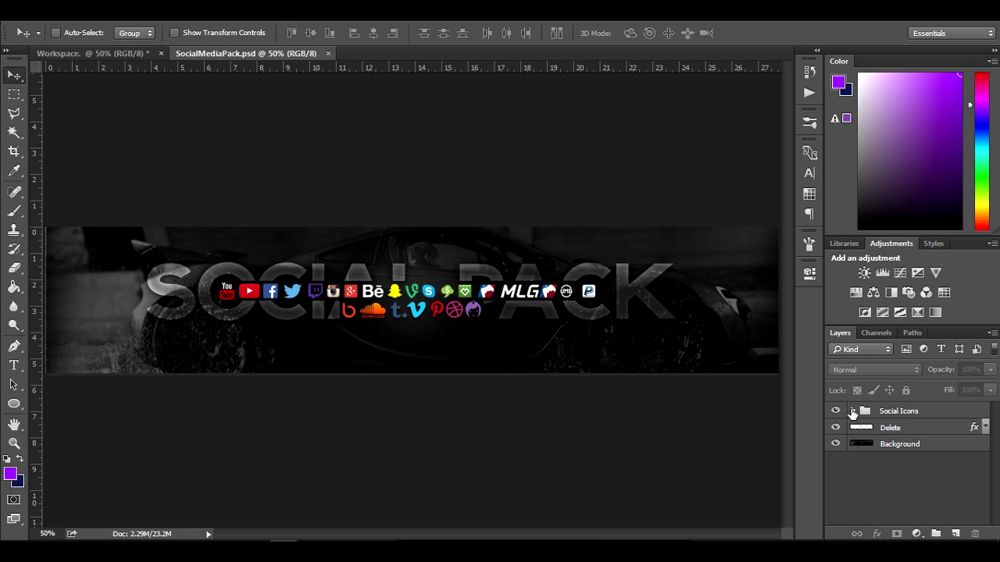
click(852, 410)
scroll(996, 445, down, 1)
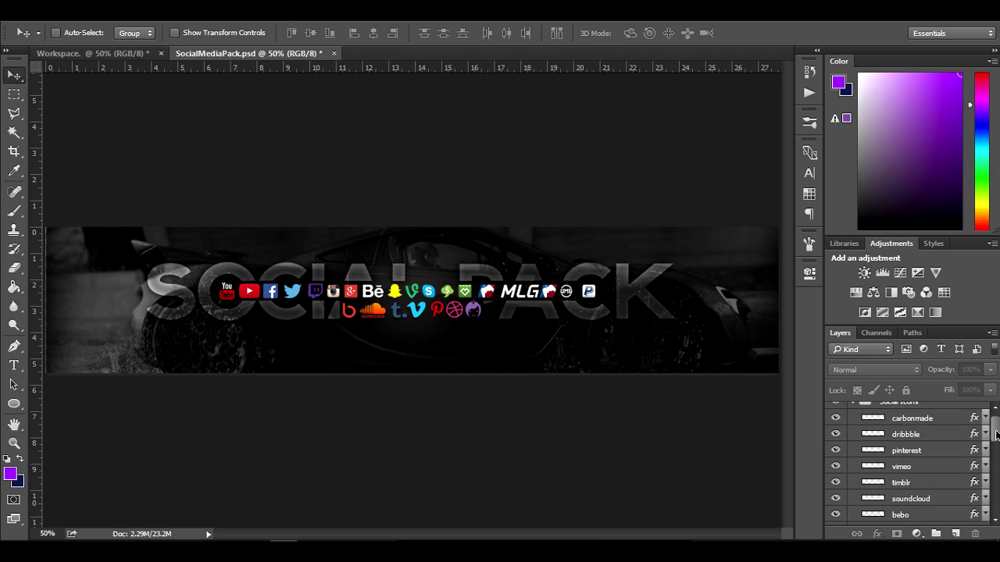
scroll(971, 445, down, 3)
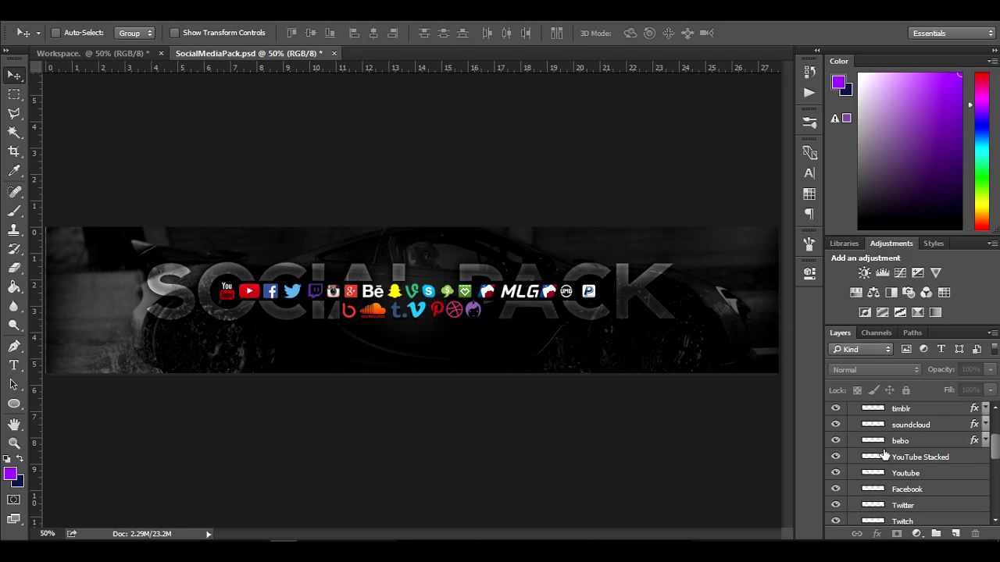
scroll(921, 472, down, 1)
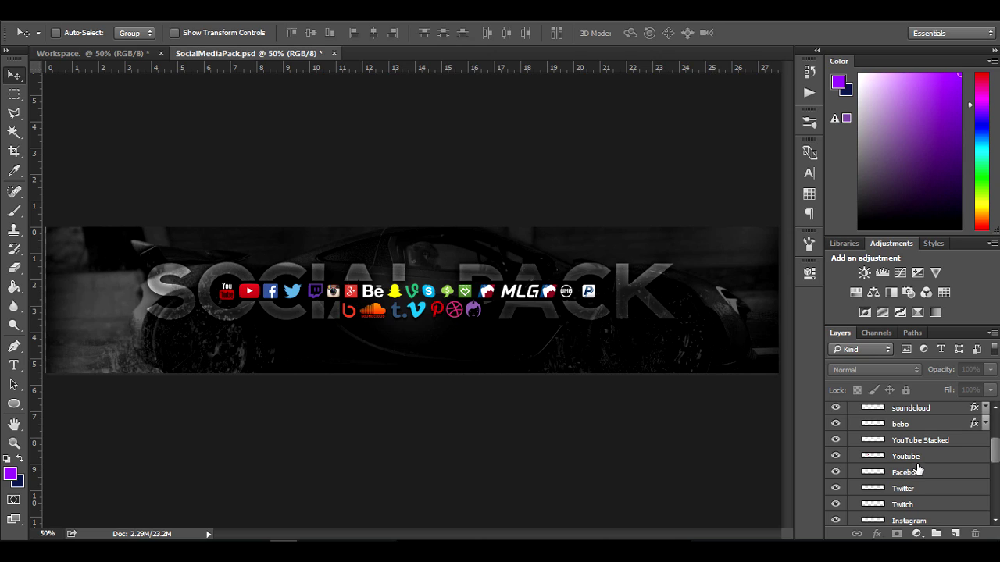
click(901, 459)
ctrl+click(899, 495)
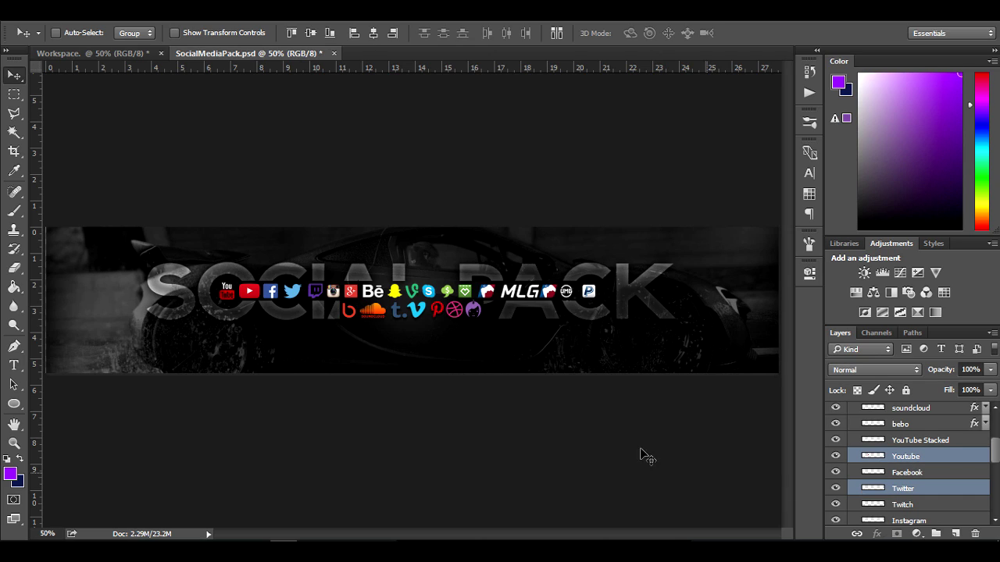
Bring the selected YouTube and Twitter icons into the Workspace document and place them on the empty purple bar
drag(500, 277, 373, 319)
drag(226, 332, 367, 282)
key(ctrl+minus)
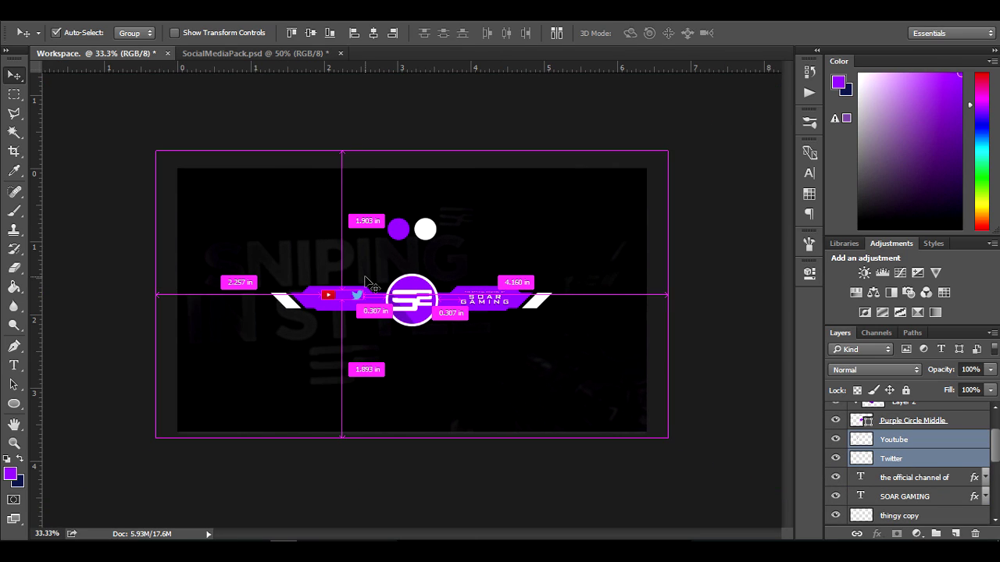
Cut the white play triangle out of the YouTube icon using the Magic Wand on the Youtube layer
key(ctrl+plus)
key(ctrl+plus)
key(ctrl+plus)
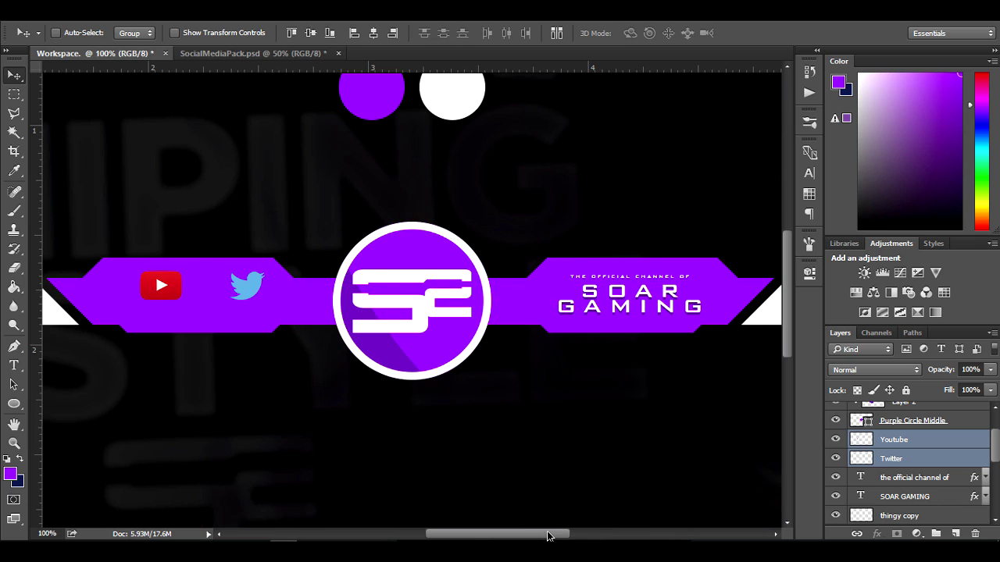
drag(546, 536, 507, 536)
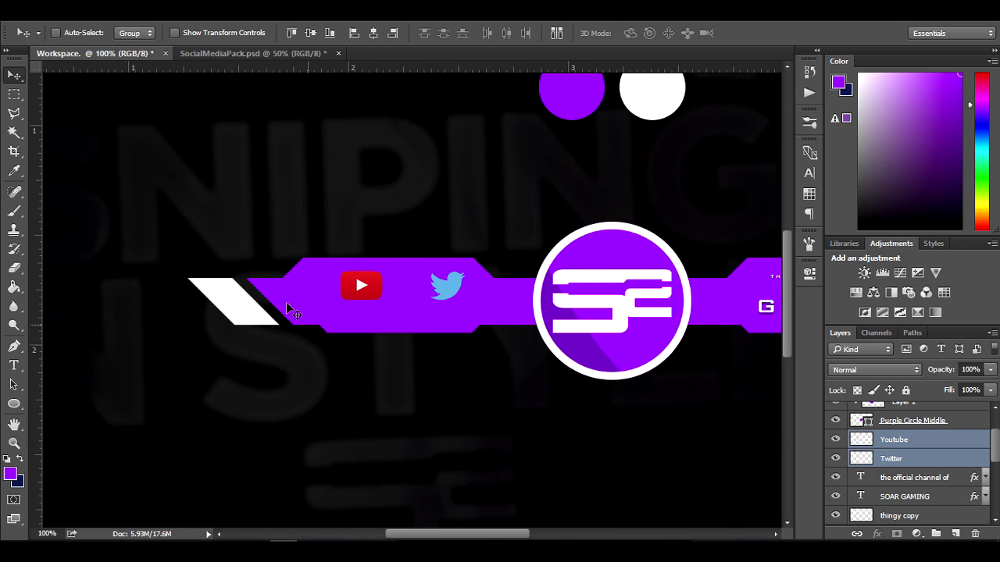
key(w)
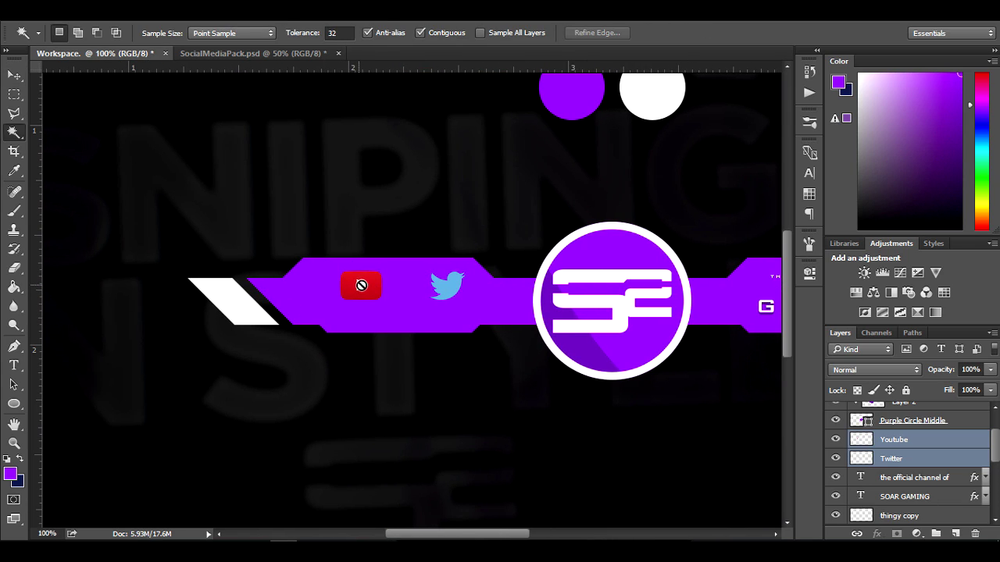
click(902, 441)
click(348, 281)
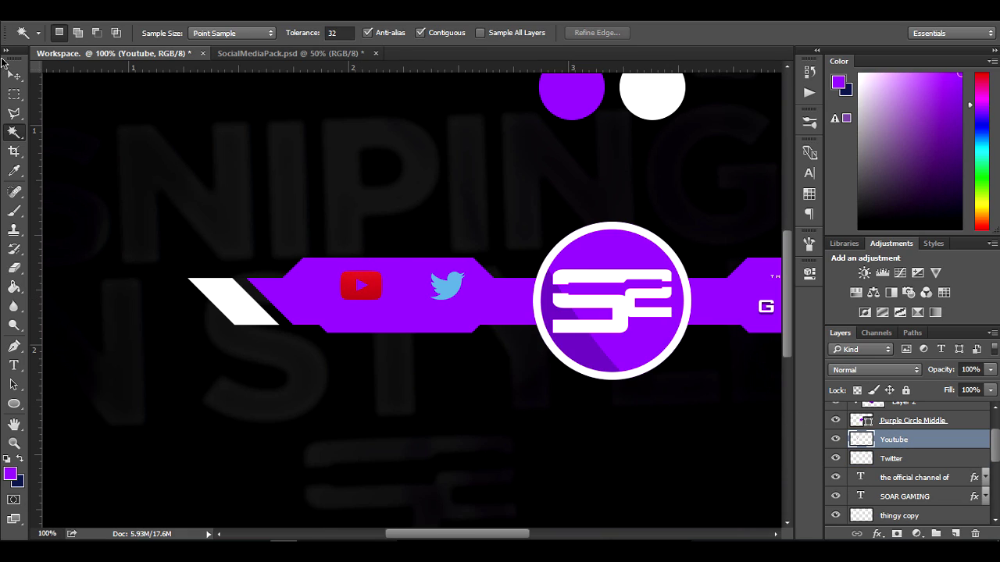
click(14, 75)
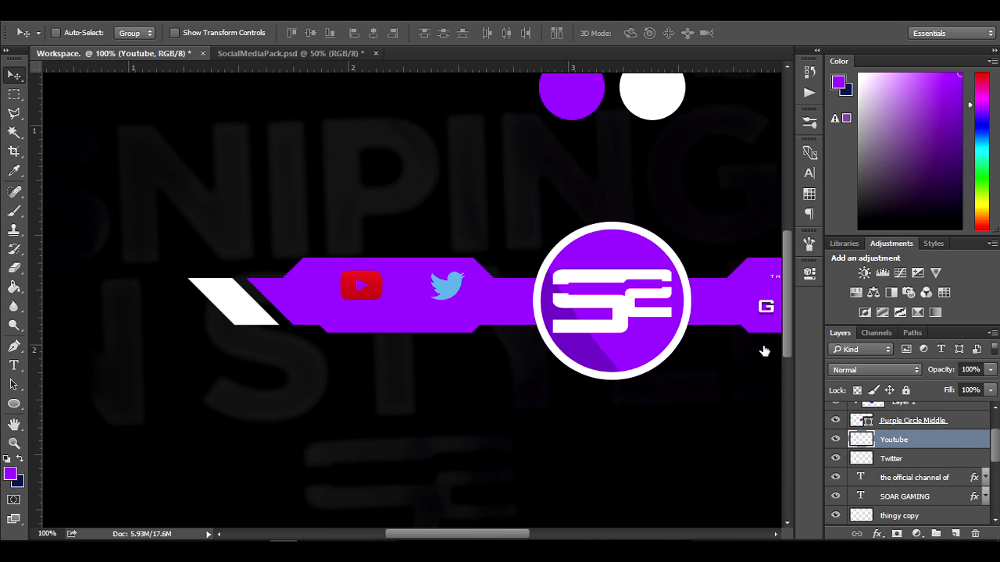
Apply a white Color Overlay at 100% opacity to the Youtube layer
double_click(945, 439)
drag(434, 67, 723, 70)
click(596, 247)
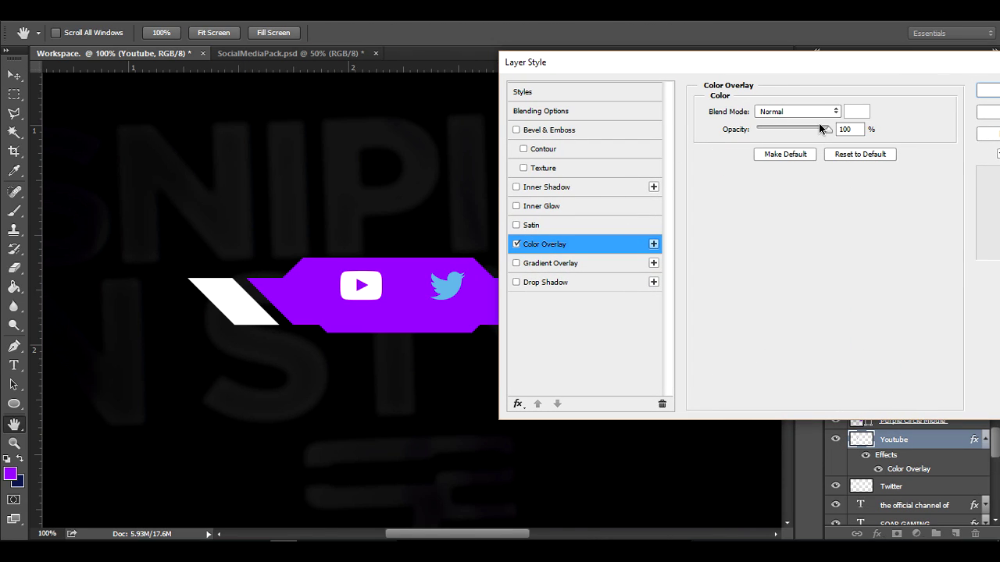
drag(906, 79, 647, 79)
click(762, 92)
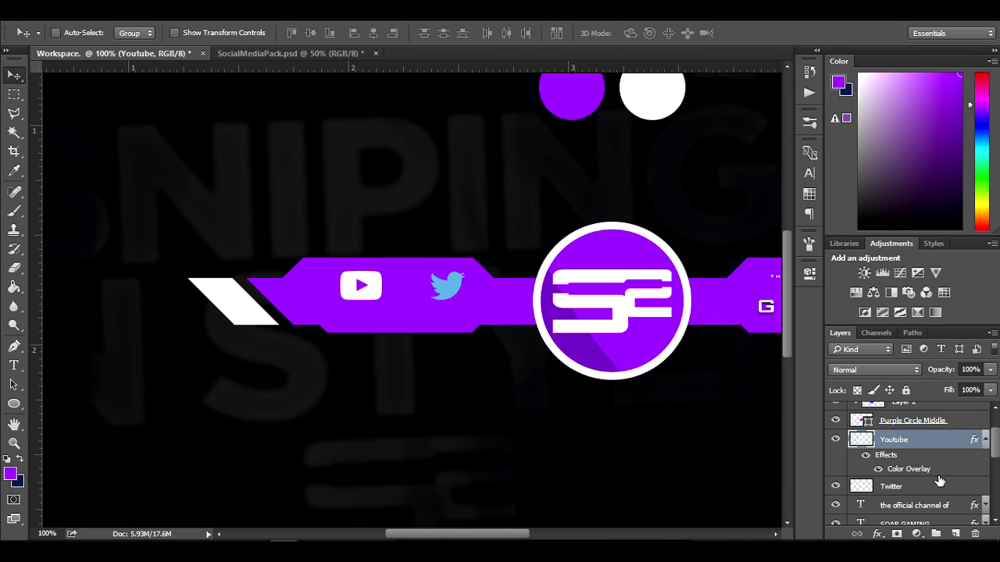
Apply a white Color Overlay with Normal blend mode and 100% opacity to the Twitter layer
click(933, 486)
right_click(934, 487)
key(Escape)
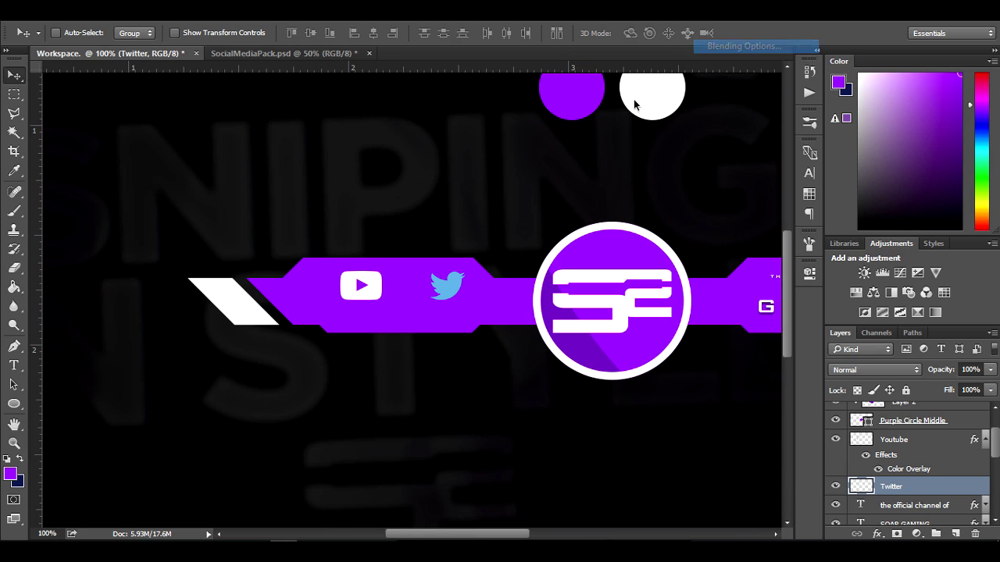
key(h)
click(346, 247)
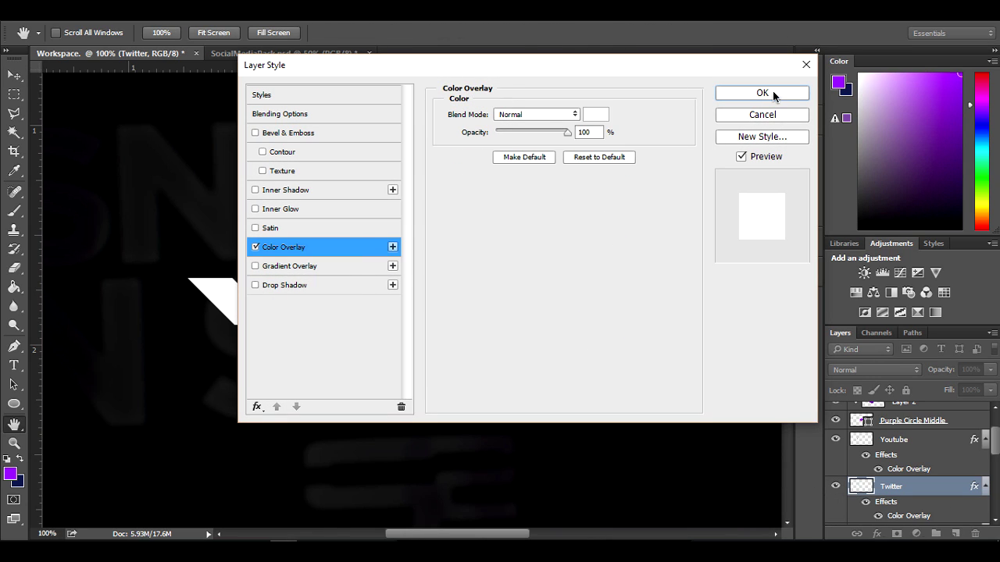
click(769, 92)
Rasterize the layer styles of the Youtube and Twitter layers together
shift+click(933, 441)
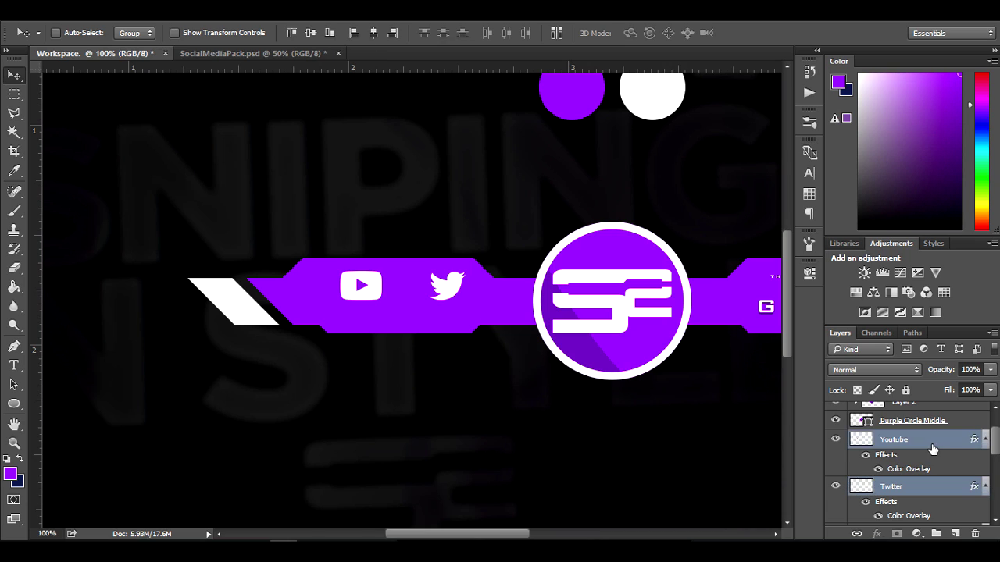
right_click(933, 443)
click(703, 290)
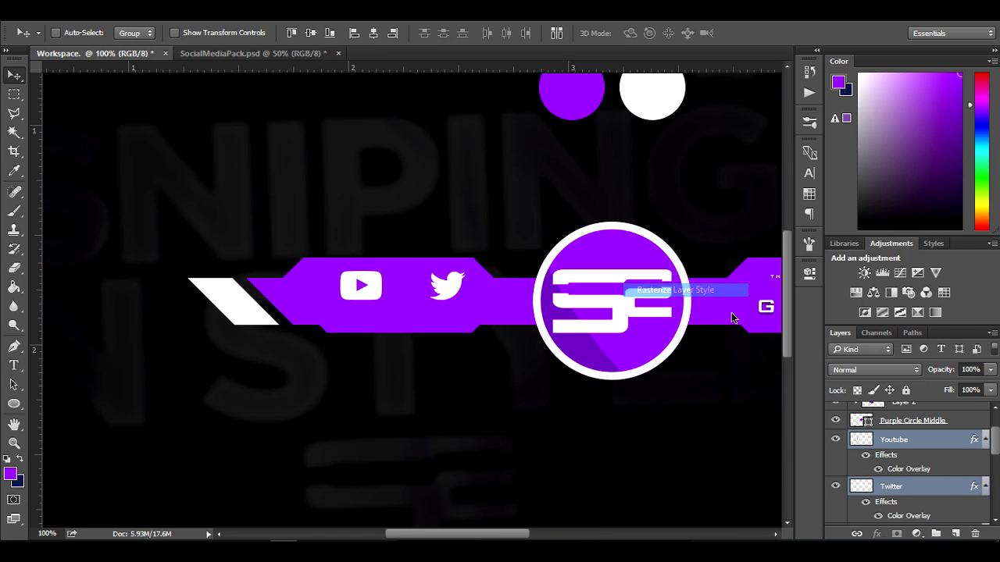
click(967, 458)
click(970, 442)
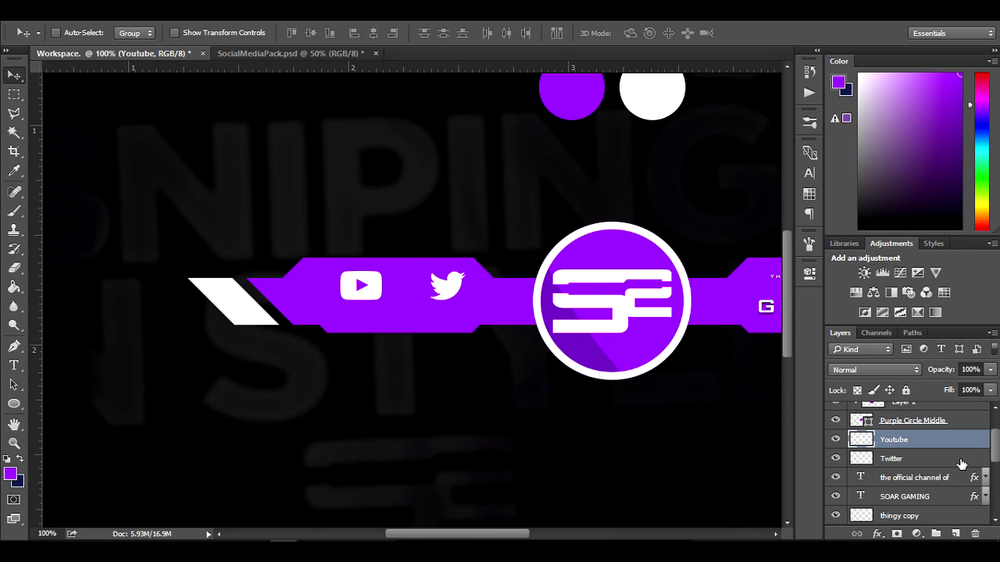
click(961, 460)
click(961, 443)
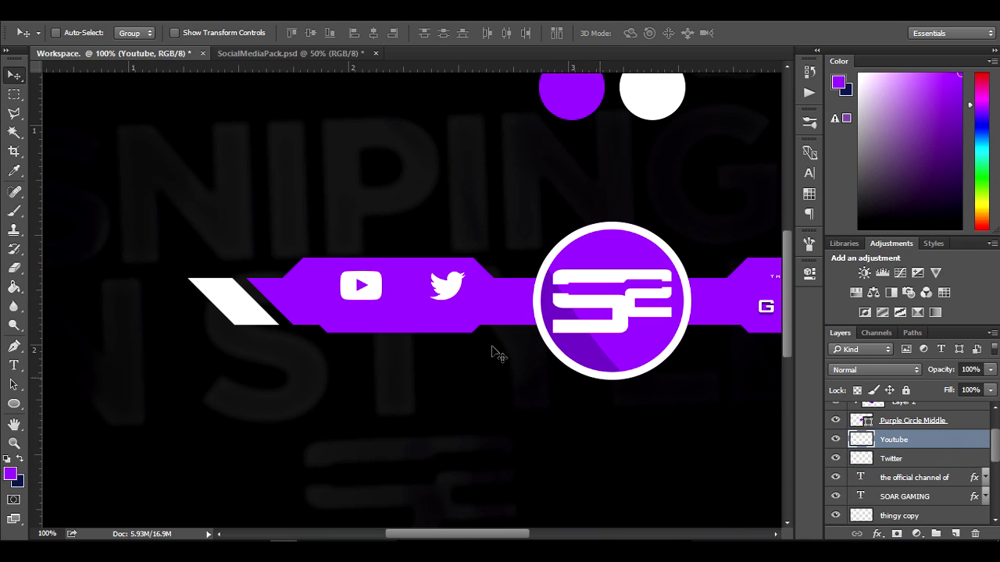
Scale the Youtube and Twitter icons down together to about 68% and apply the transformation
shift+click(902, 459)
key(ctrl+t)
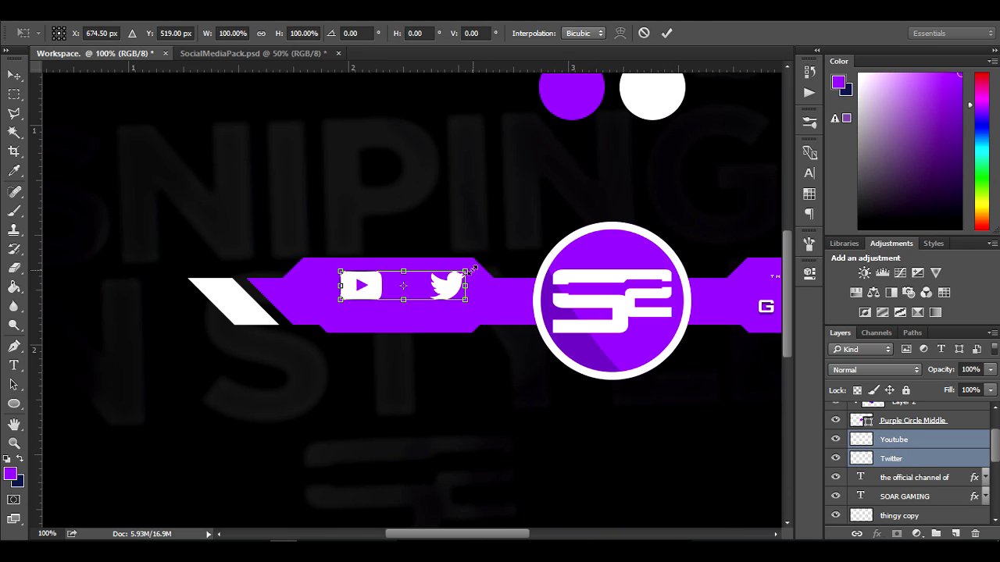
drag(473, 269, 445, 275)
click(14, 75)
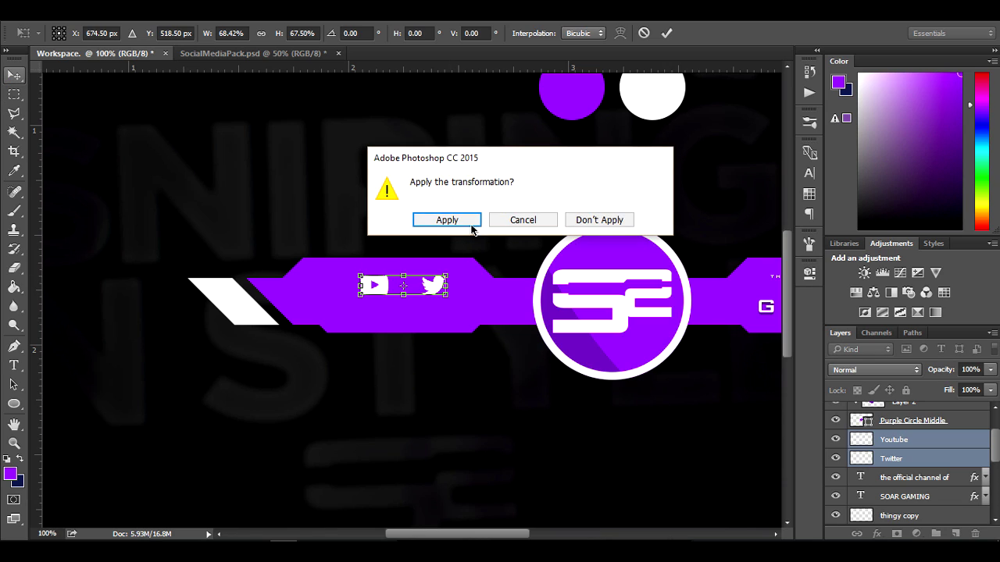
click(472, 225)
Stack the Twitter icon directly under the YouTube icon and position the pair near the outer end of the purple bar
drag(379, 283, 311, 291)
click(933, 460)
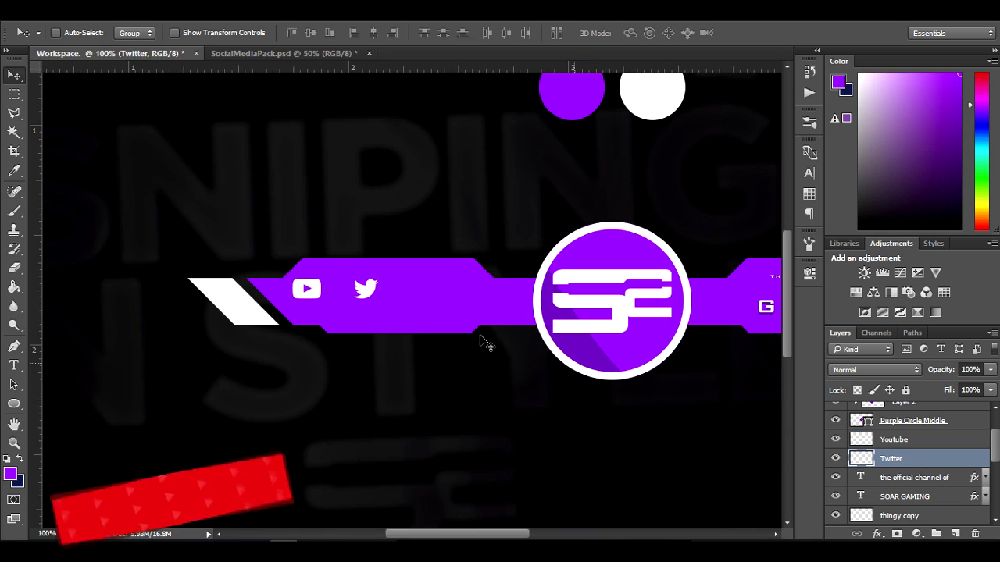
drag(384, 297, 326, 319)
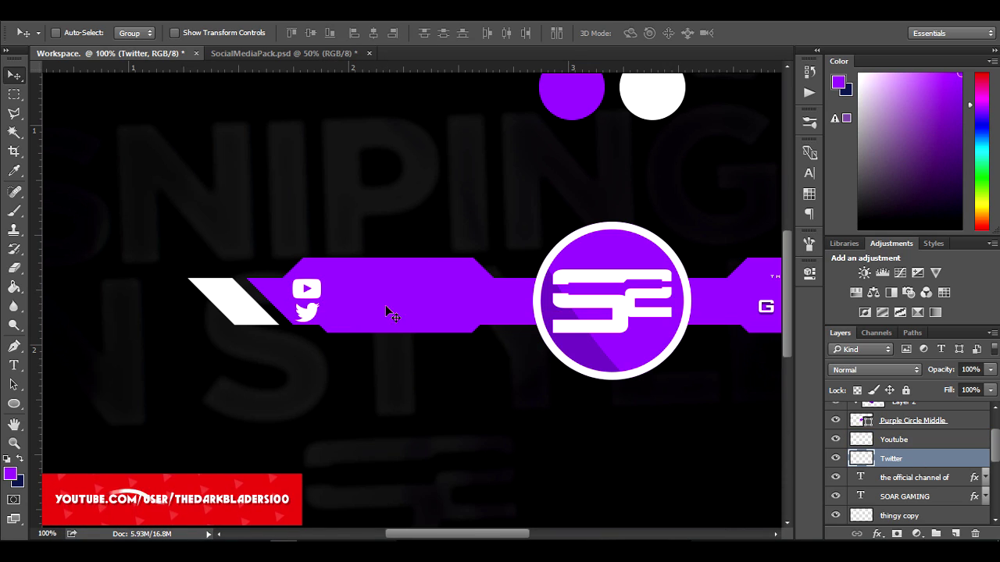
shift+click(894, 440)
mouse_move(273, 289)
mouse_down()
mouse_move(290, 282)
mouse_move(319, 298)
mouse_up()
Duplicate the SOAR GAMING text layer and place the copy on the opposite bar beside the social icons
scroll(942, 453, up, 1)
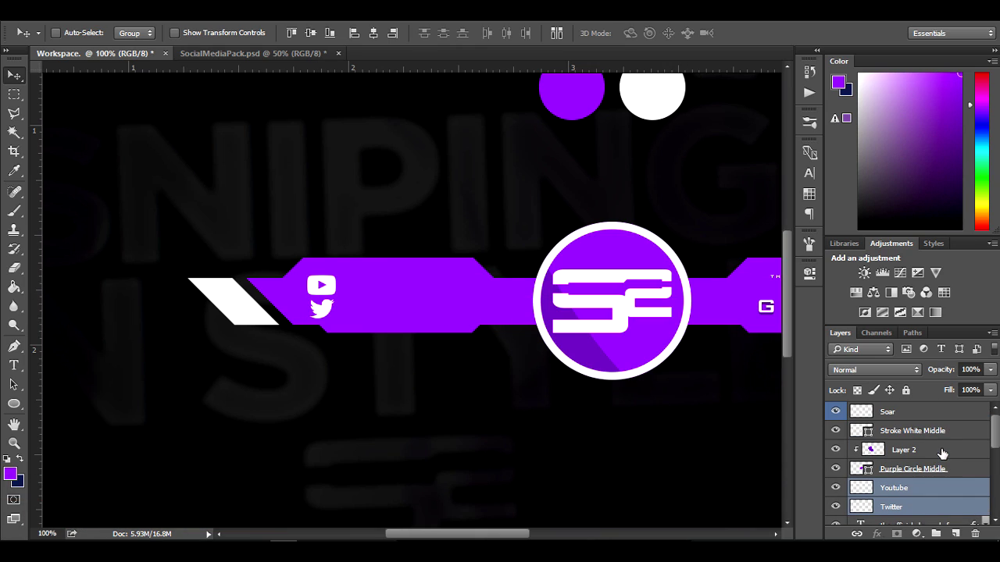
scroll(943, 454, down, 5)
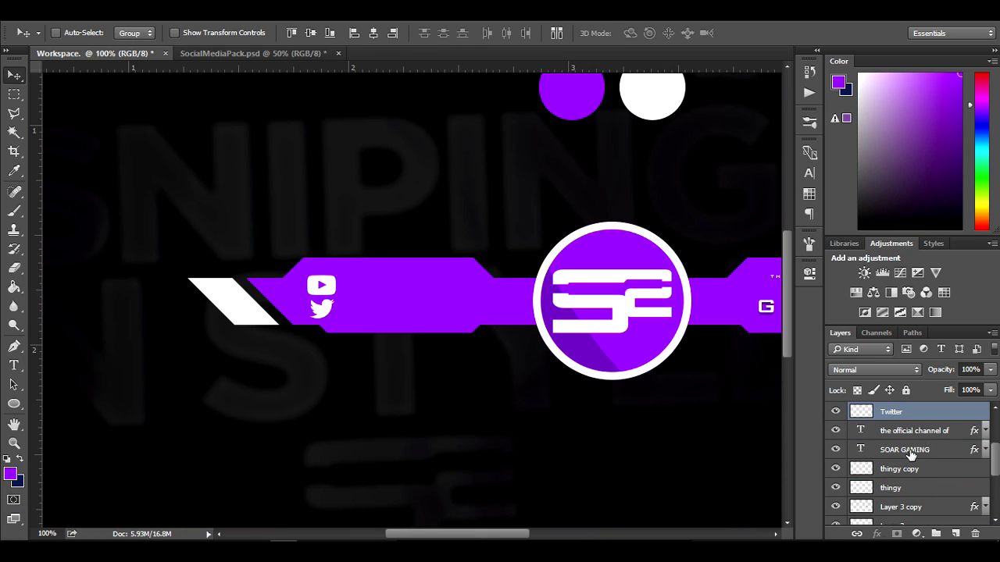
click(910, 455)
key(ctrl+j)
drag(698, 318, 298, 319)
Replace the wording of the copied text beside the social icons with /SOAR GAMING on one line
key(t)
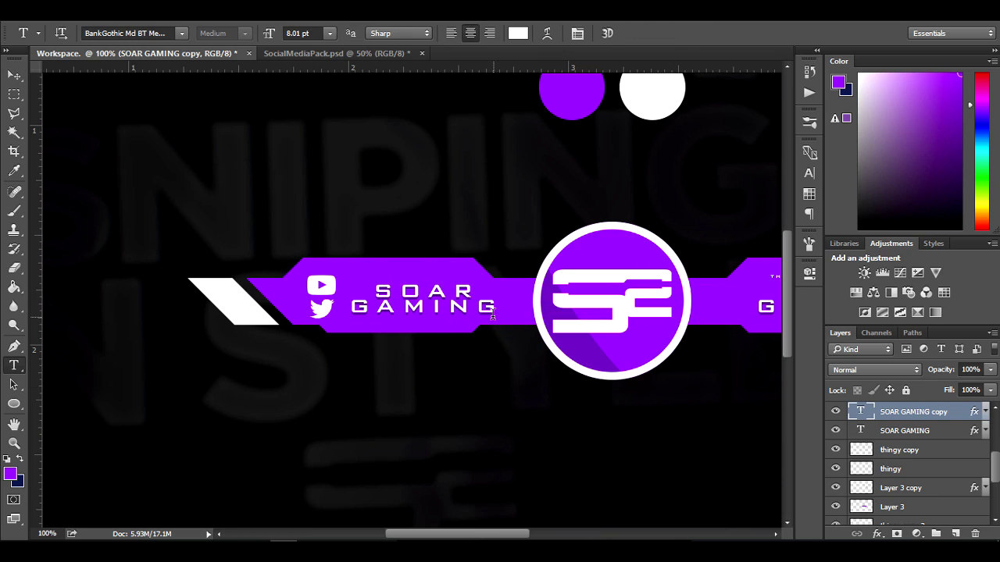
key(Return)
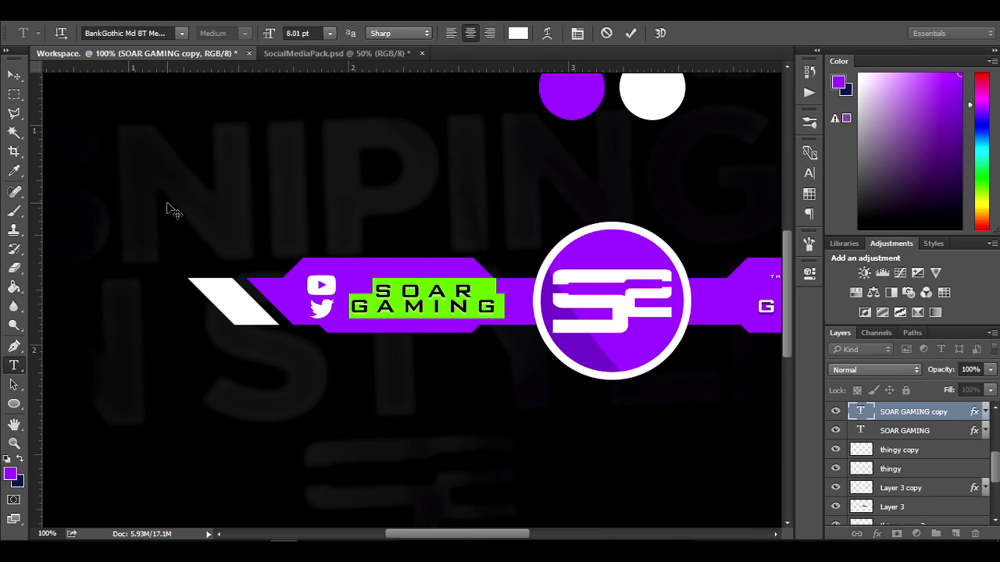
key(BackSpace)
text(/SOAR)
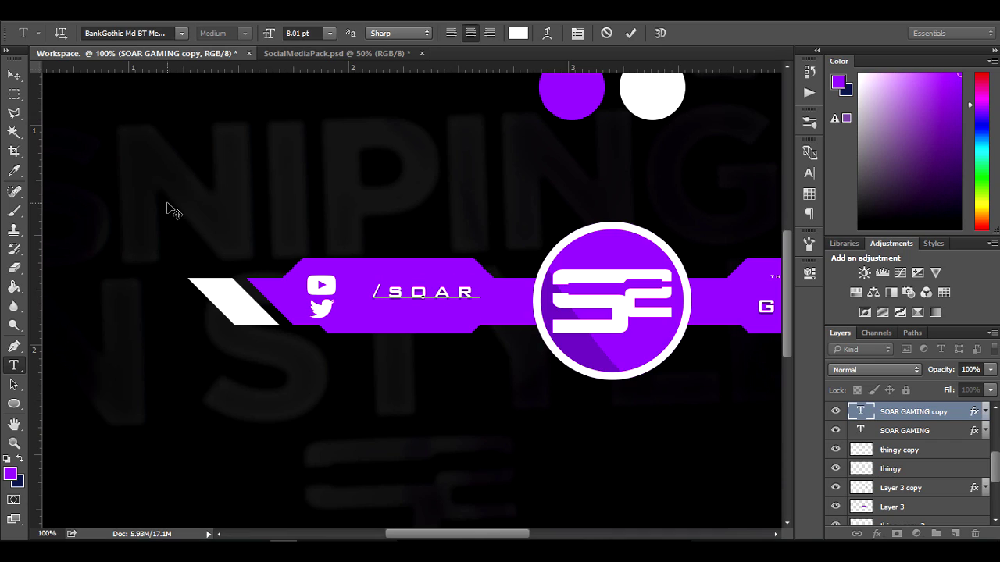
text( GAMING)
Reduce the /SOAR GAMING text to 6.01 pt
key(ctrl+a)
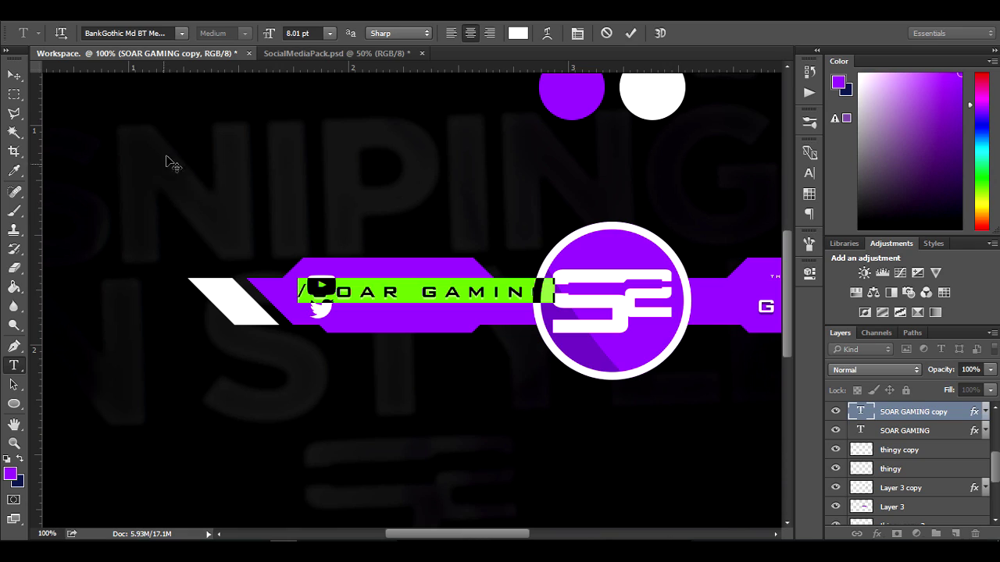
drag(273, 34, 272, 35)
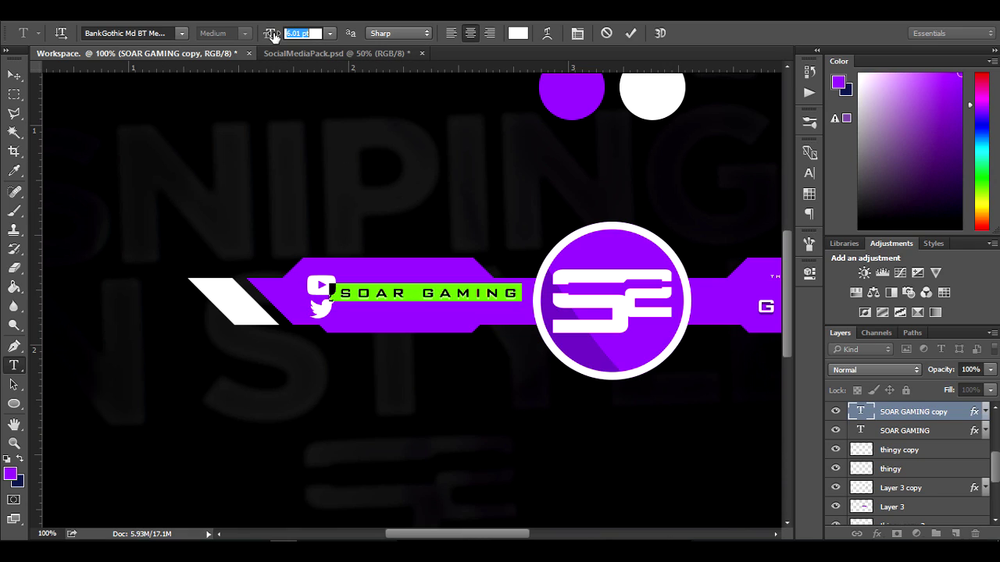
click(14, 75)
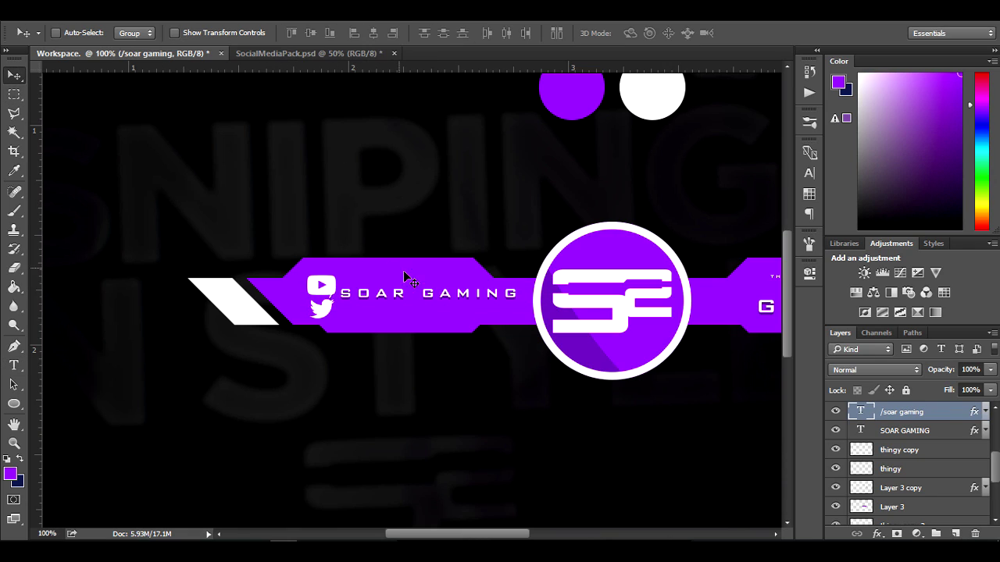
Place the /SOAR GAMING text beside the social icons and shift the text and both icons together slightly toward the bar's outer end
drag(403, 270, 422, 285)
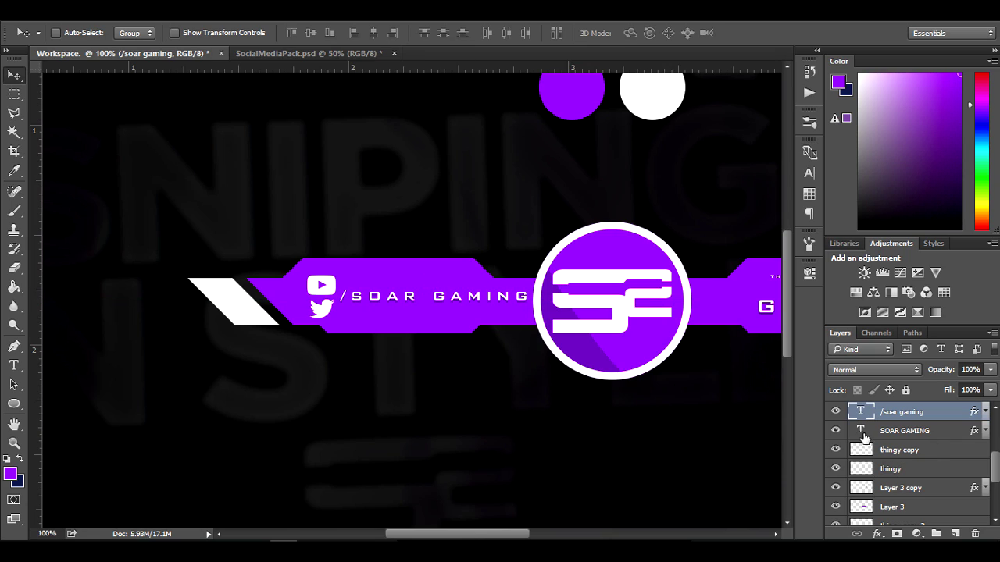
scroll(934, 430, up, 2)
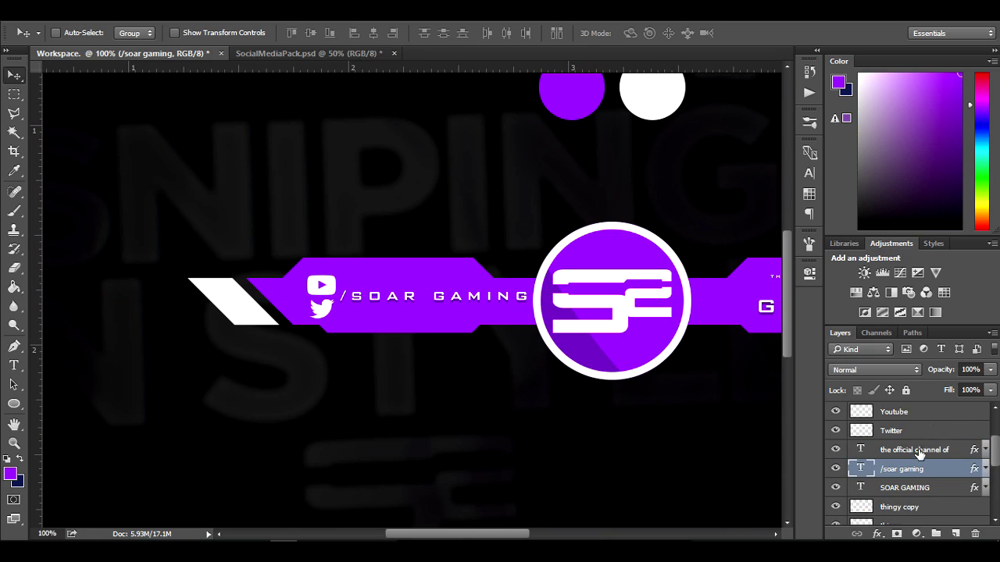
ctrl+click(912, 431)
ctrl+click(912, 412)
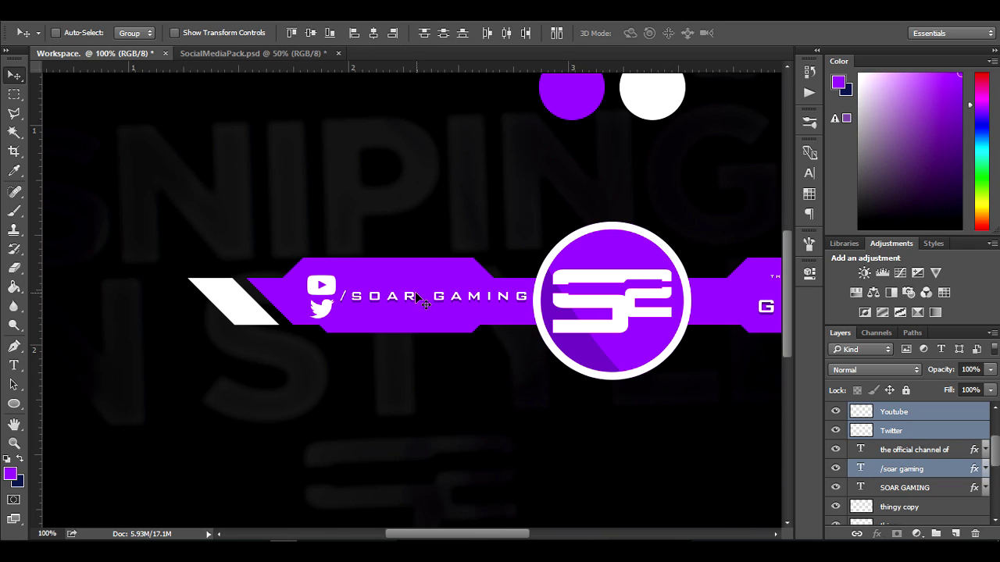
drag(420, 298, 408, 299)
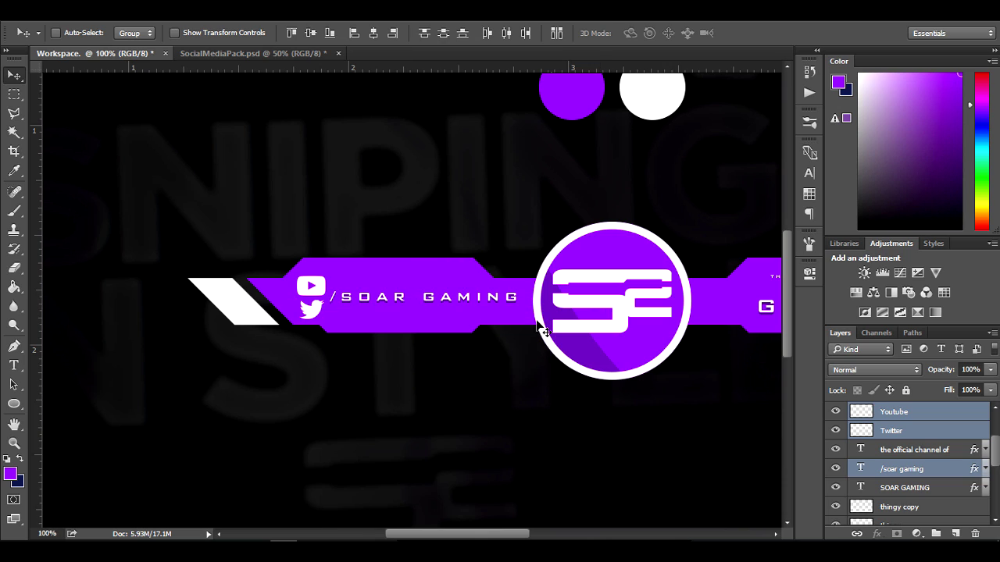
key(ctrl+minus)
key(ctrl+plus)
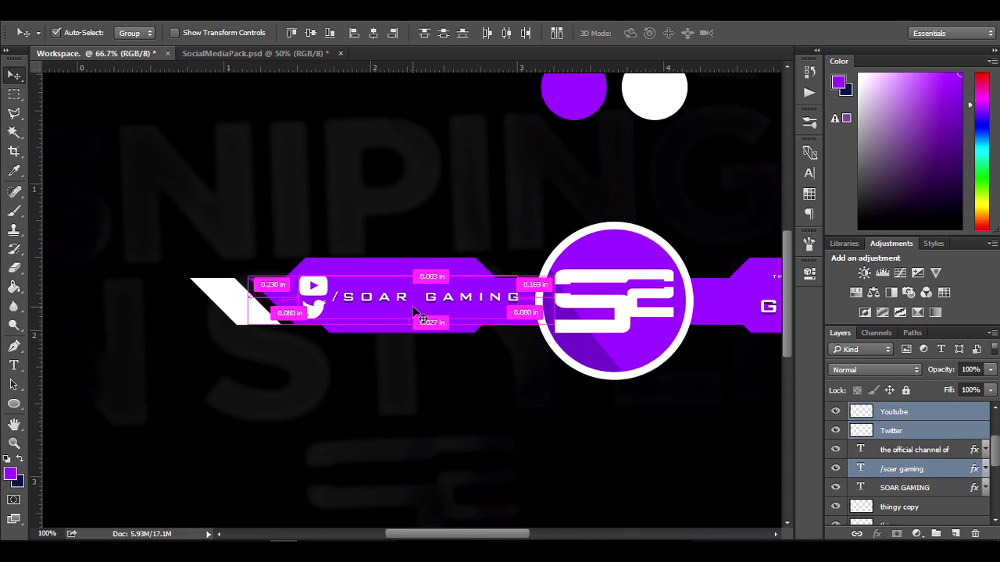
Group all the bar shape layers from Layer 3 copy 2 up to thingy copy, leaving out Ellipse 1 copy
scroll(967, 489, up, 1)
scroll(967, 490, up, 1)
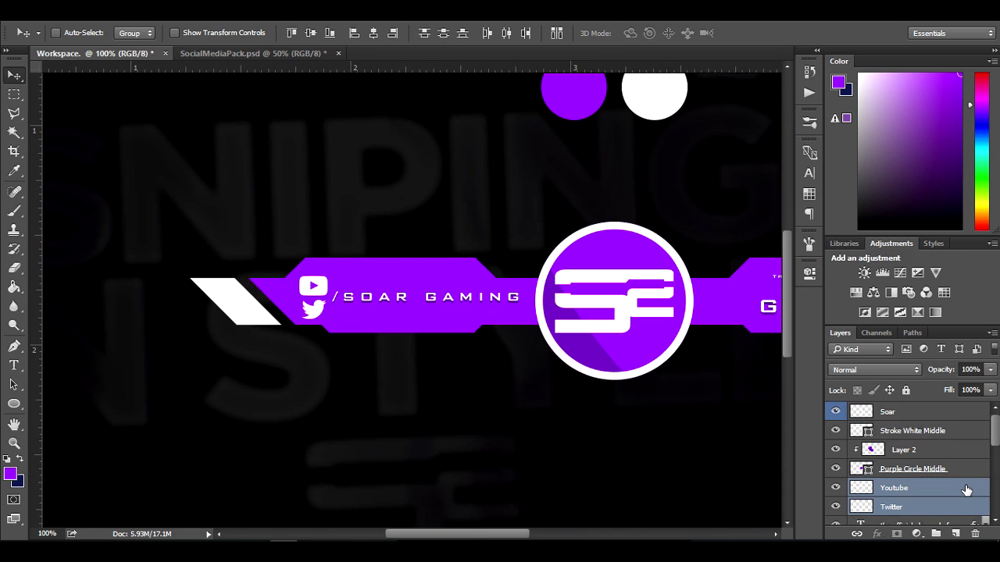
scroll(889, 467, down, 8)
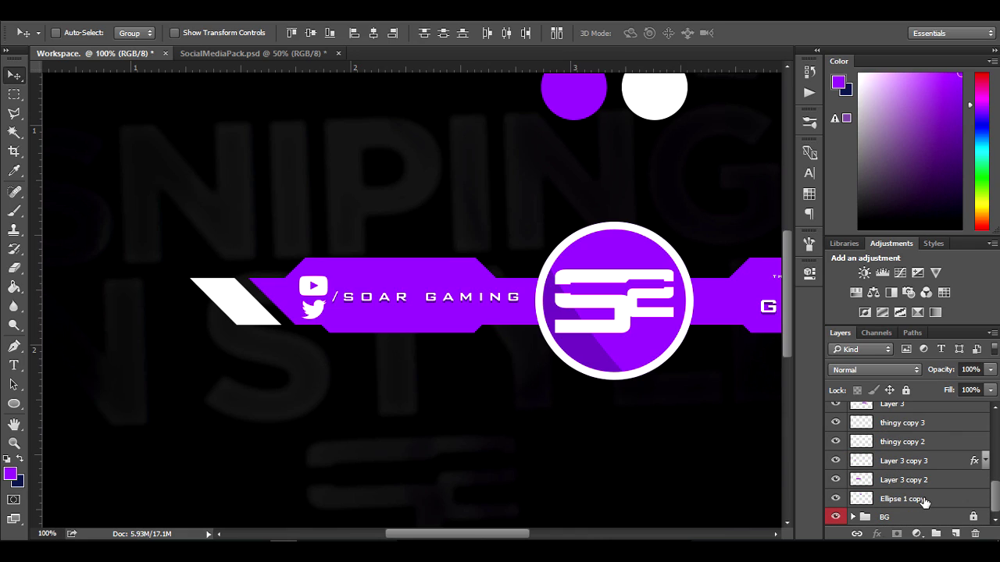
click(924, 500)
scroll(924, 502, up, 1)
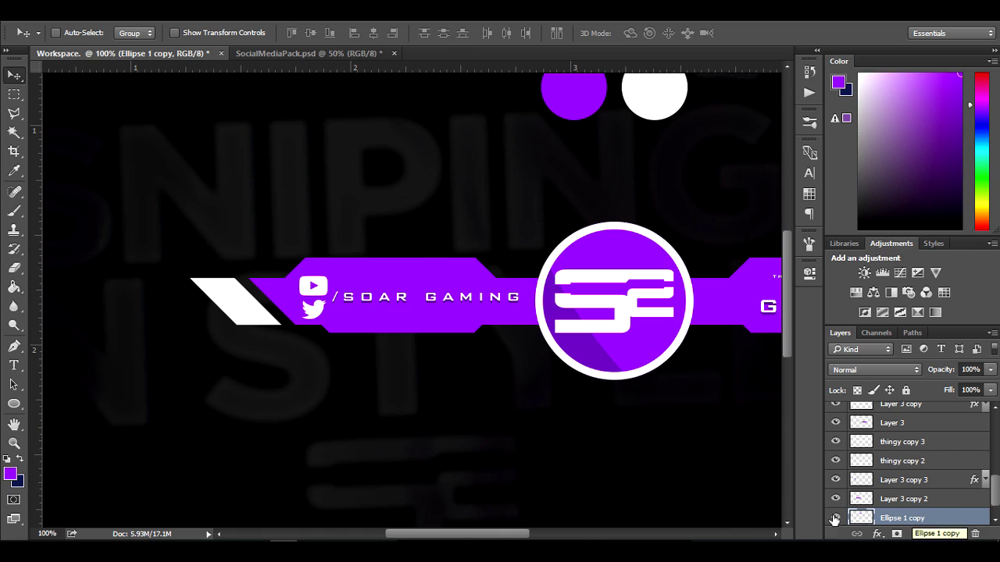
click(835, 518)
click(835, 518)
click(897, 508)
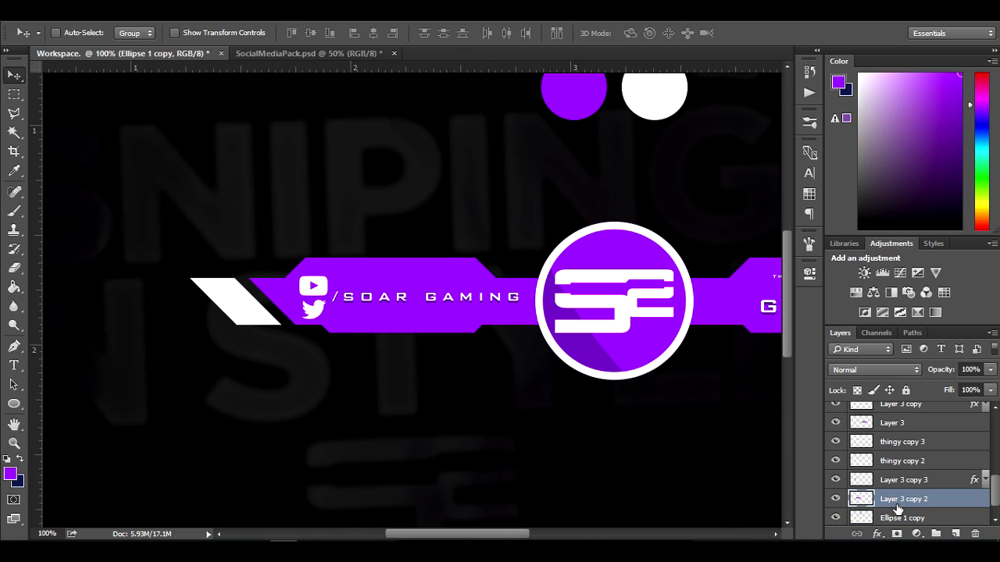
scroll(898, 500, up, 4)
shift+click(908, 444)
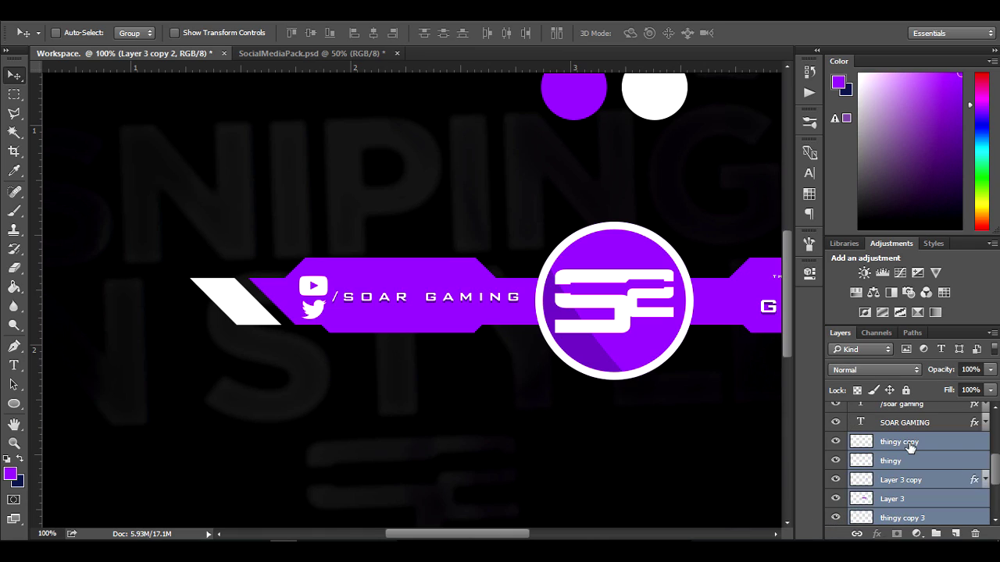
key(ctrl)
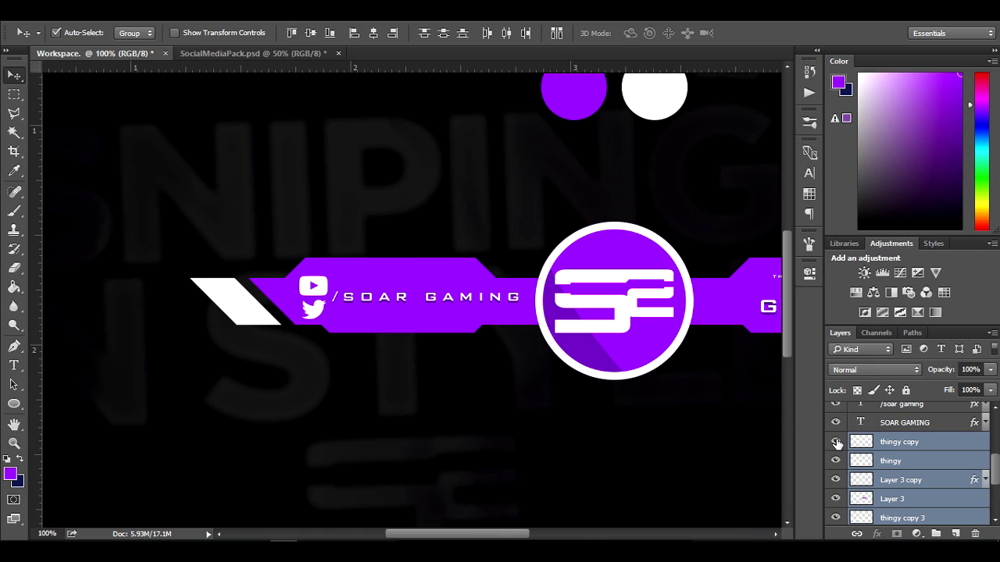
key(ctrl+g)
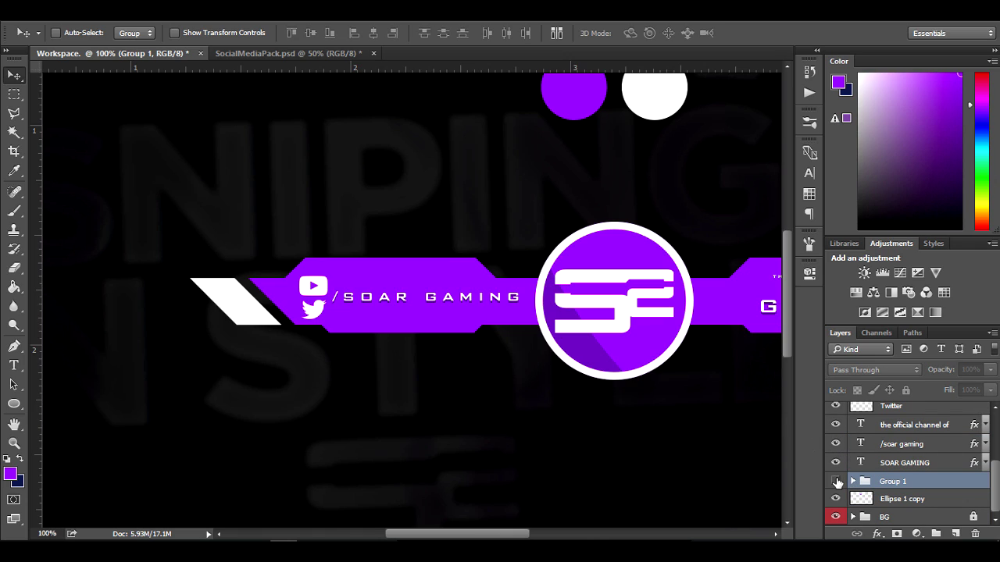
Check the new group's contents by toggling its visibility and merge the group into a single bar layer
click(835, 481)
click(835, 481)
click(835, 481)
click(836, 481)
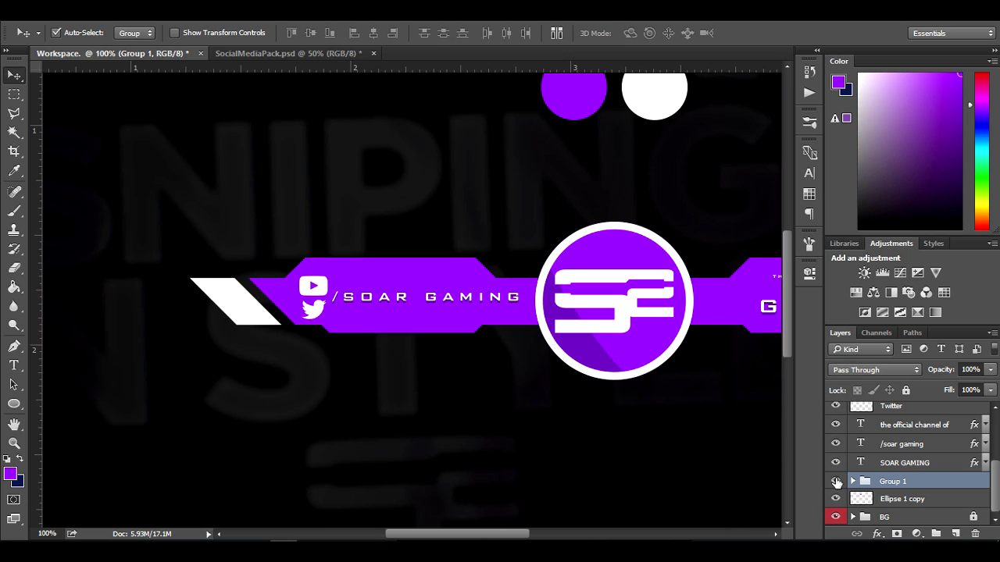
key(ctrl+minus)
key(ctrl+minus)
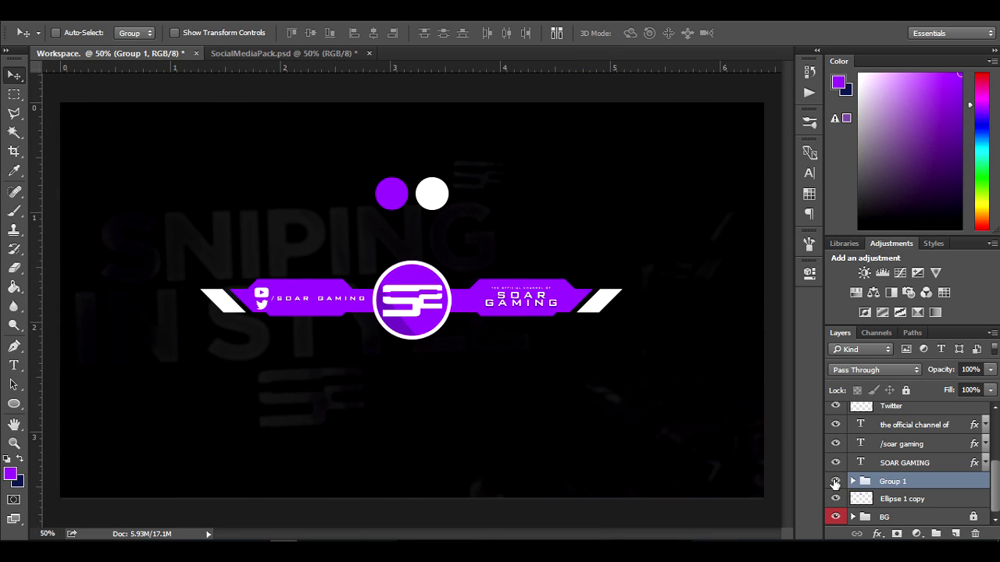
click(835, 481)
click(835, 481)
right_click(966, 483)
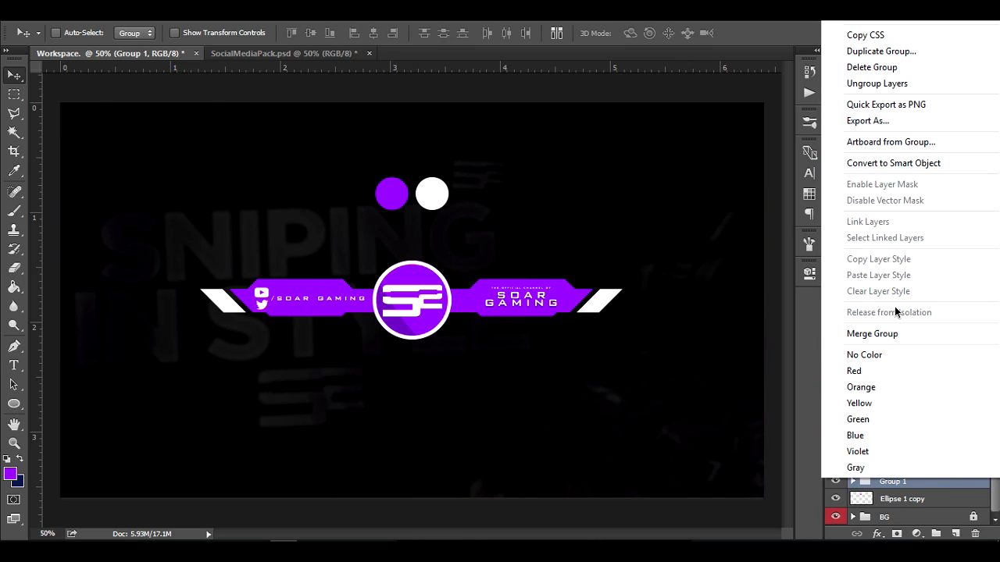
click(888, 335)
click(836, 482)
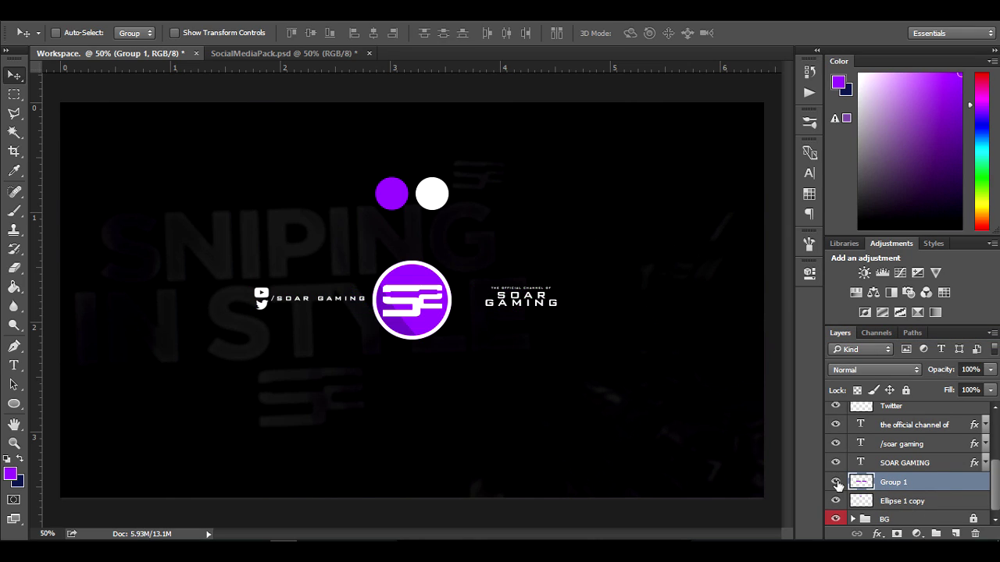
click(836, 482)
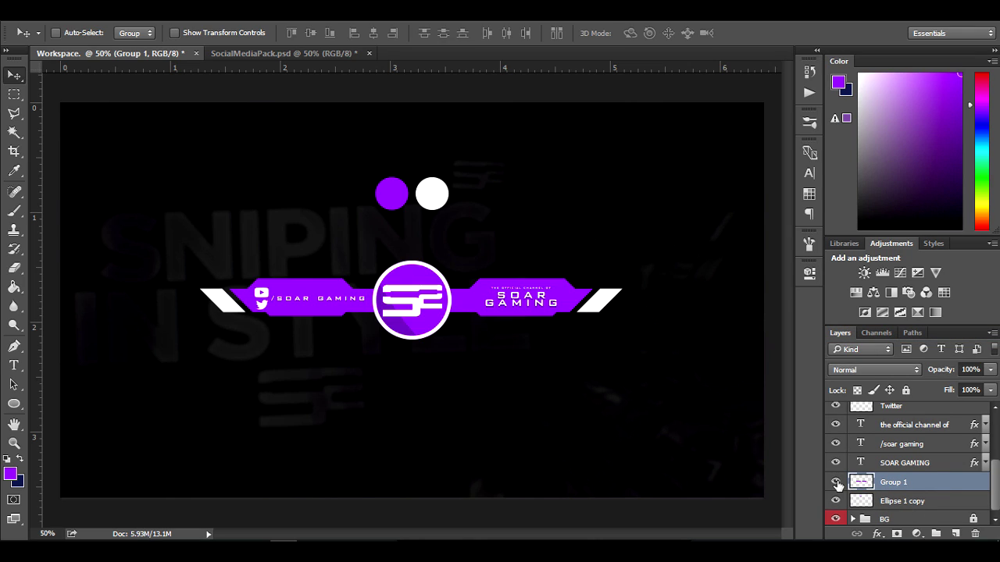
Apply a linear black-to-white Gradient Overlay at low opacity with an 81° angle to the merged bar layer
right_click(932, 486)
click(773, 45)
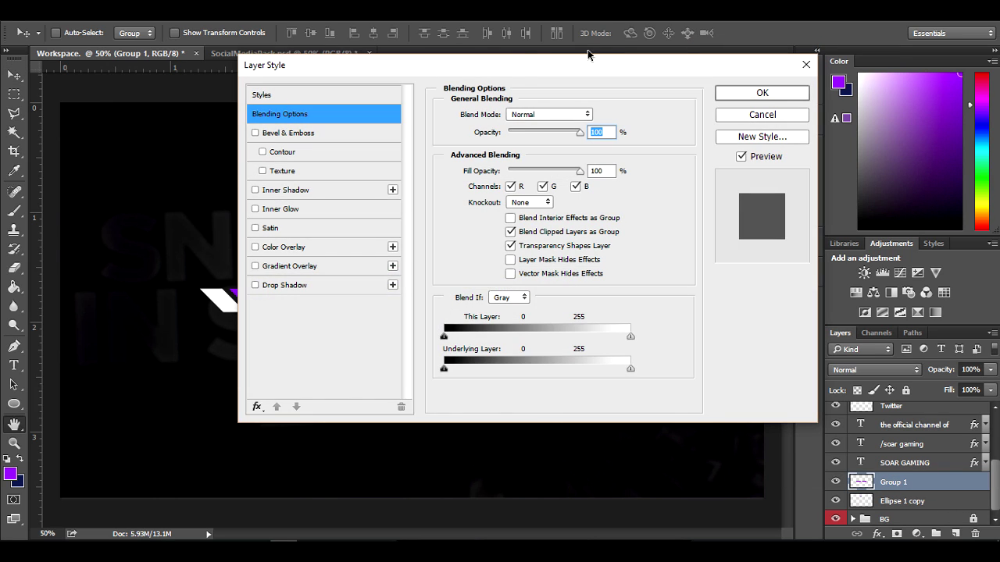
drag(587, 68, 830, 25)
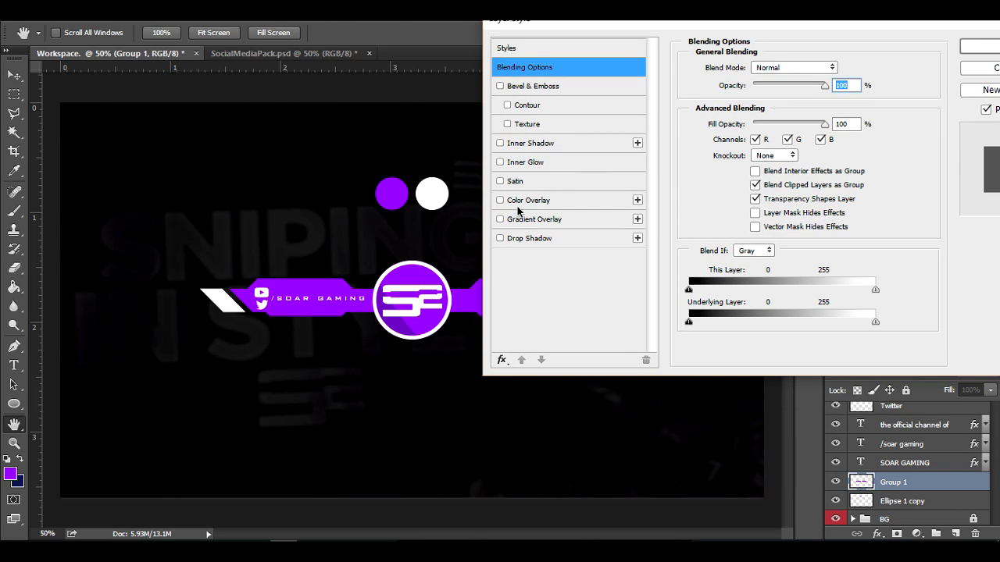
click(522, 219)
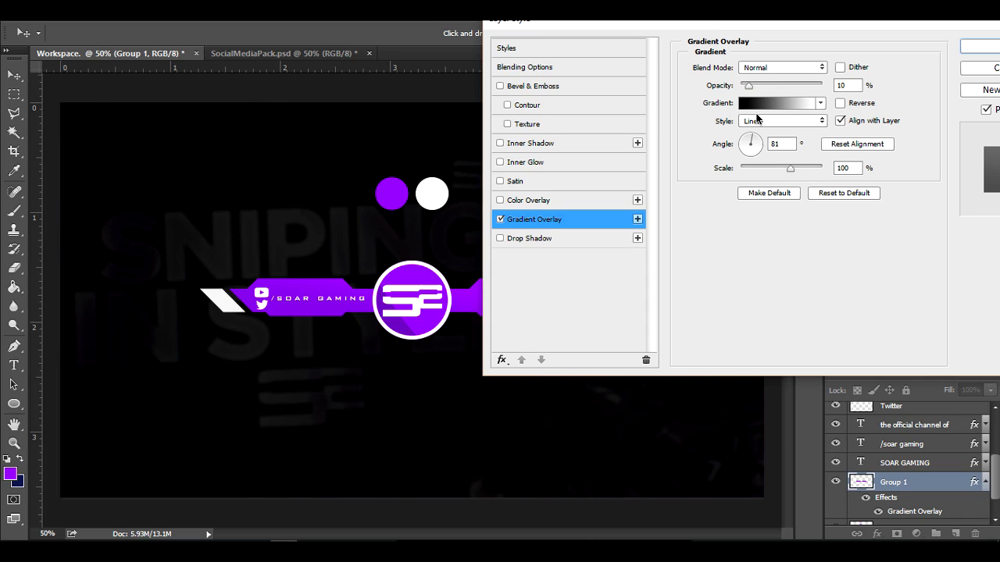
mouse_move(746, 88)
mouse_down()
mouse_move(756, 87)
mouse_move(734, 89)
mouse_move(747, 87)
mouse_up()
drag(725, 24, 583, 53)
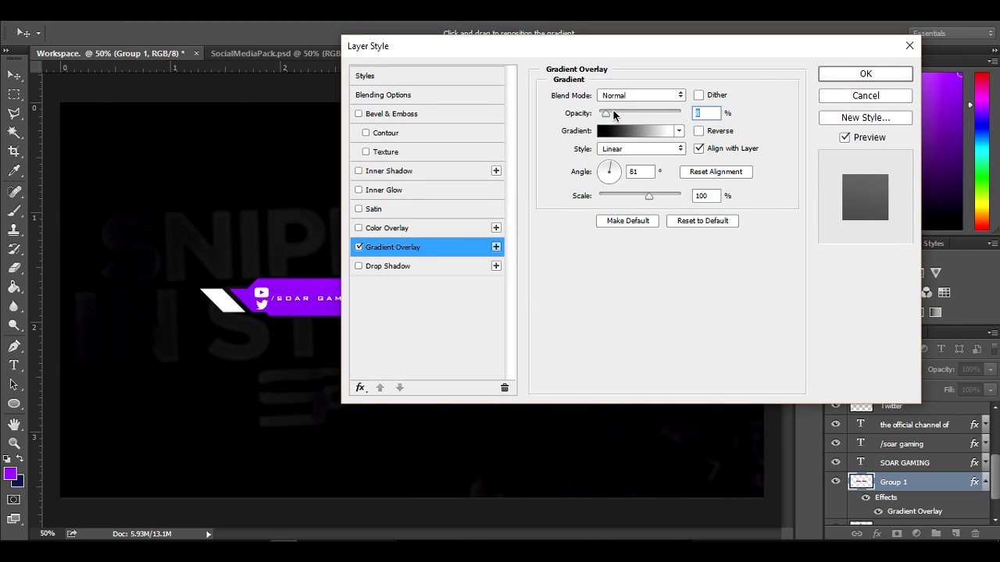
drag(607, 114, 613, 113)
mouse_move(592, 47)
mouse_down()
mouse_move(890, 31)
mouse_move(598, 62)
mouse_up()
click(847, 92)
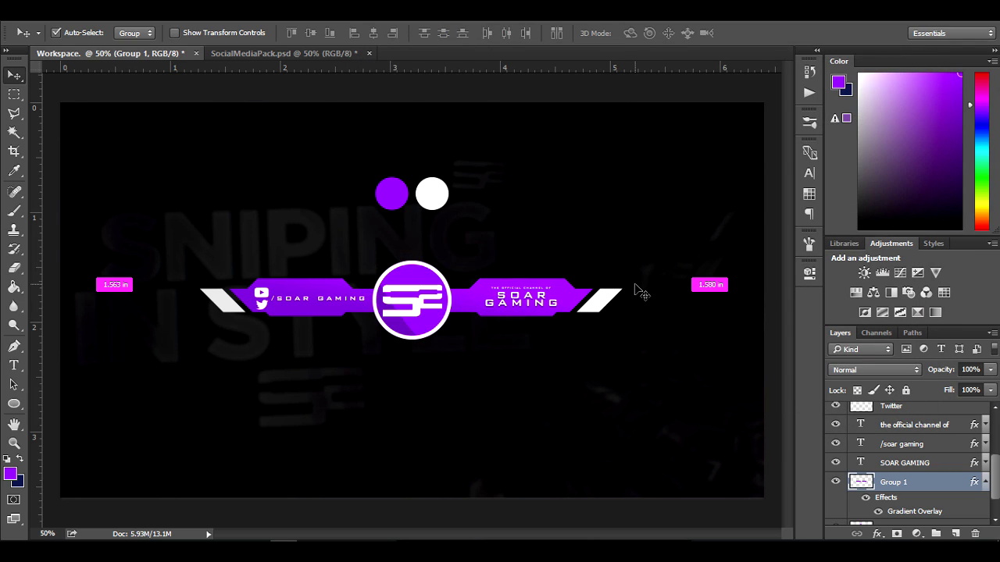
key(ctrl+plus)
key(ctrl+plus)
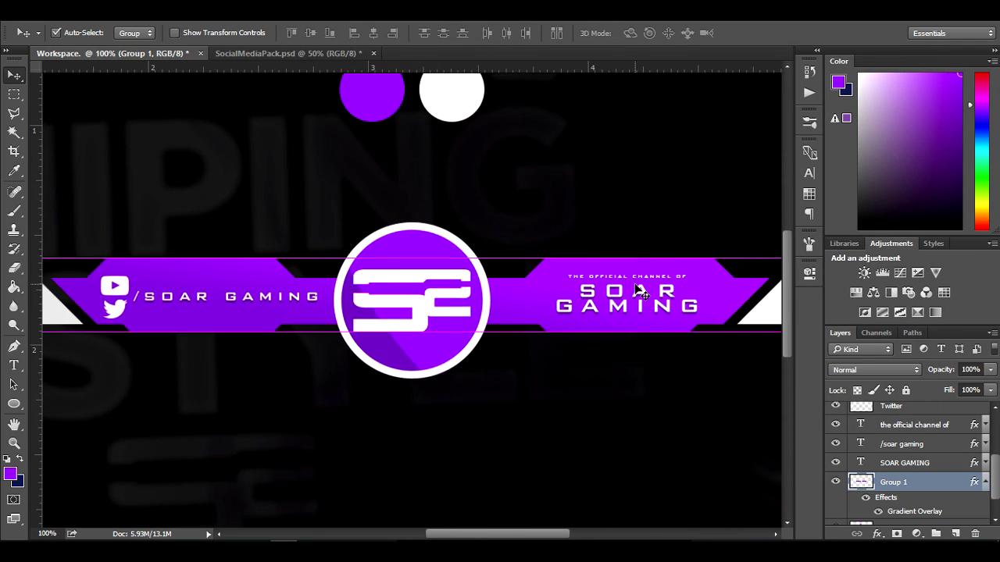
key(ctrl+minus)
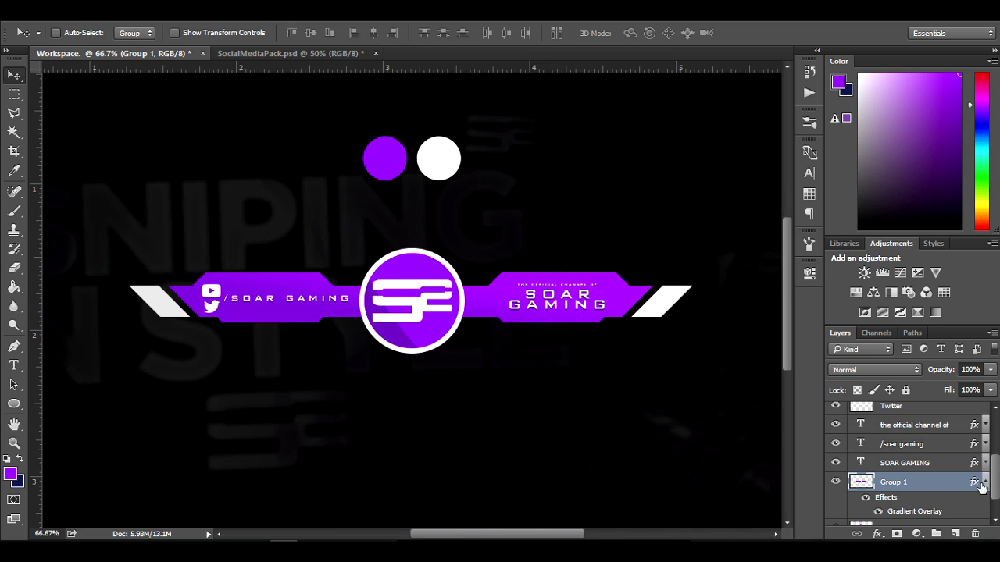
click(985, 483)
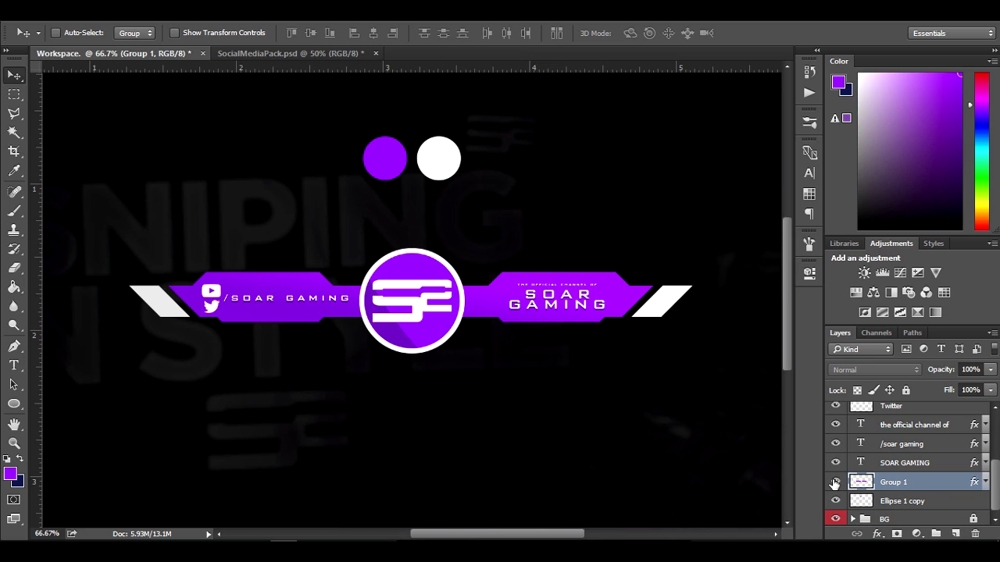
click(835, 482)
click(835, 482)
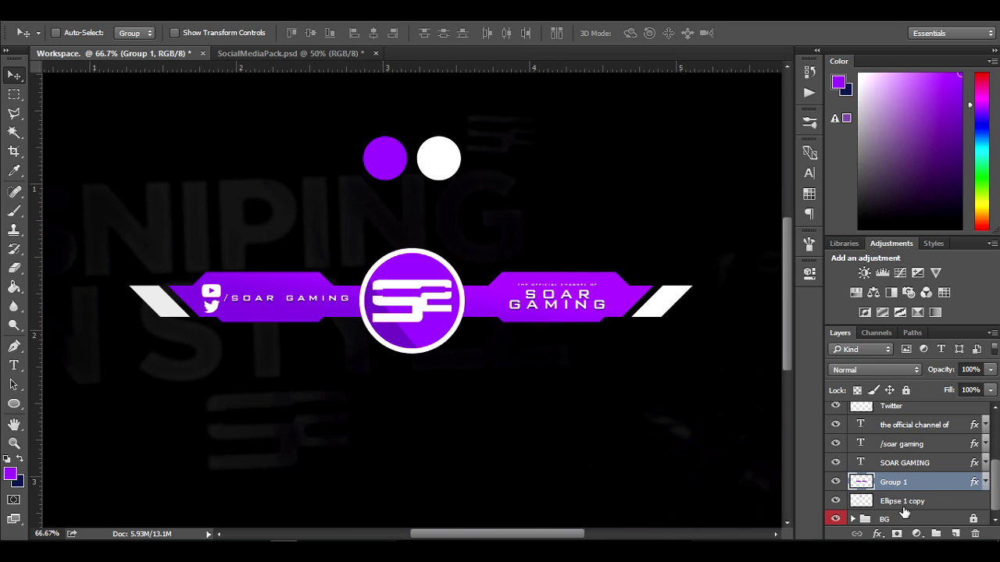
Add a new empty layer above the merged bar layer and make it a clipping mask on the bars
click(955, 534)
right_click(936, 462)
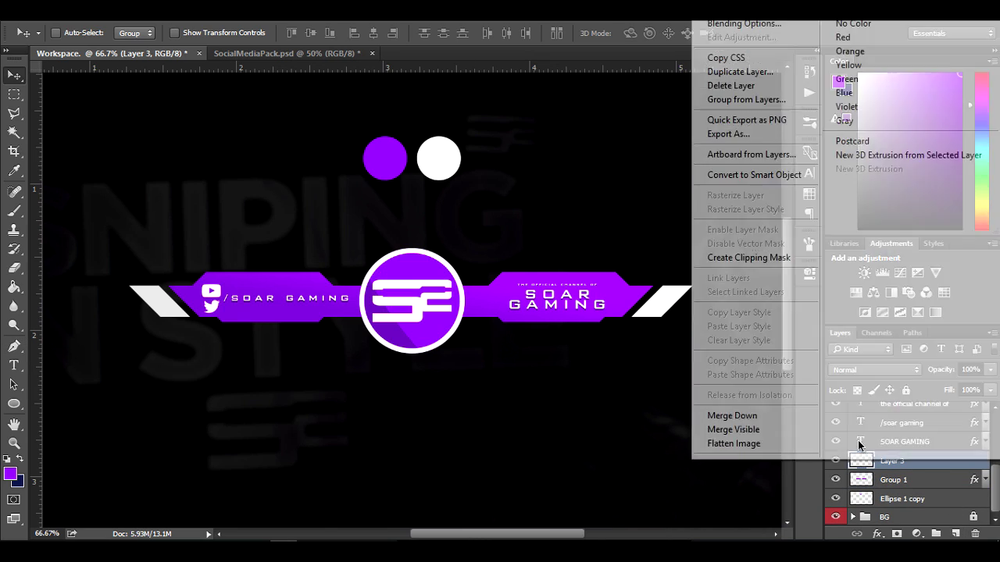
click(736, 257)
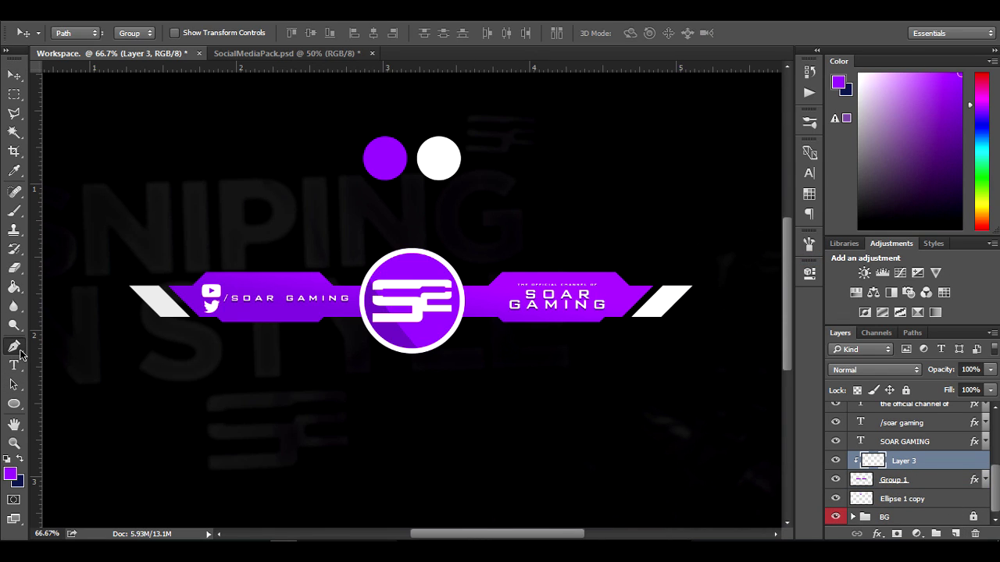
Draw a closed Pen path with a wavy upper edge across both bars, looping below them to enclose their lower part
click(13, 346)
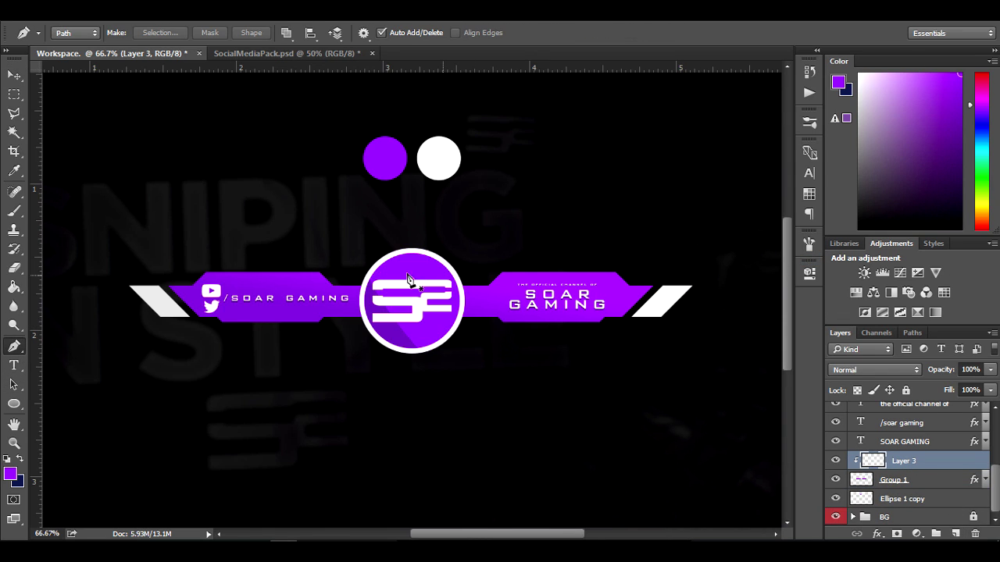
click(183, 306)
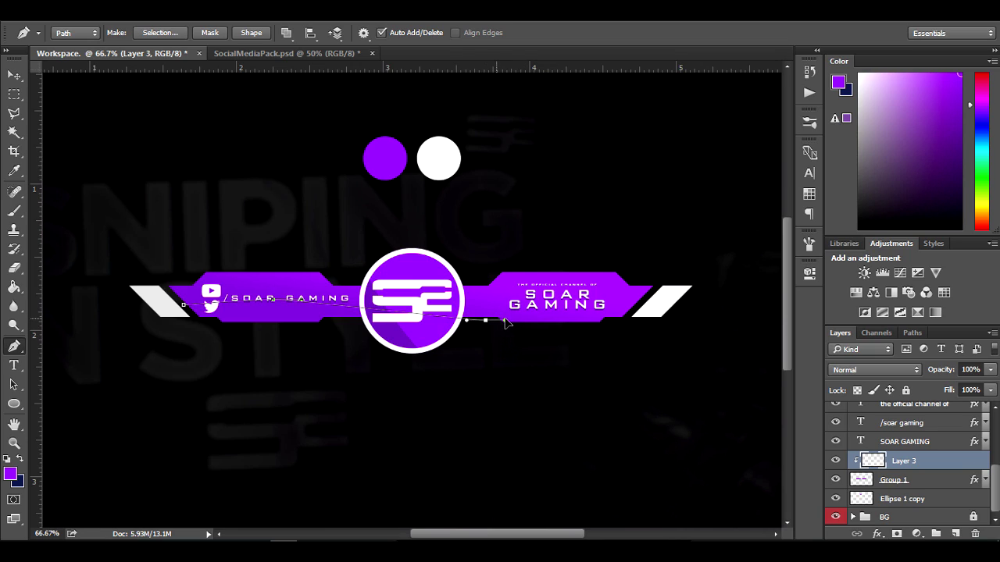
drag(574, 303, 556, 297)
key(ctrl+z)
click(633, 311)
click(617, 334)
click(584, 357)
click(507, 360)
click(431, 365)
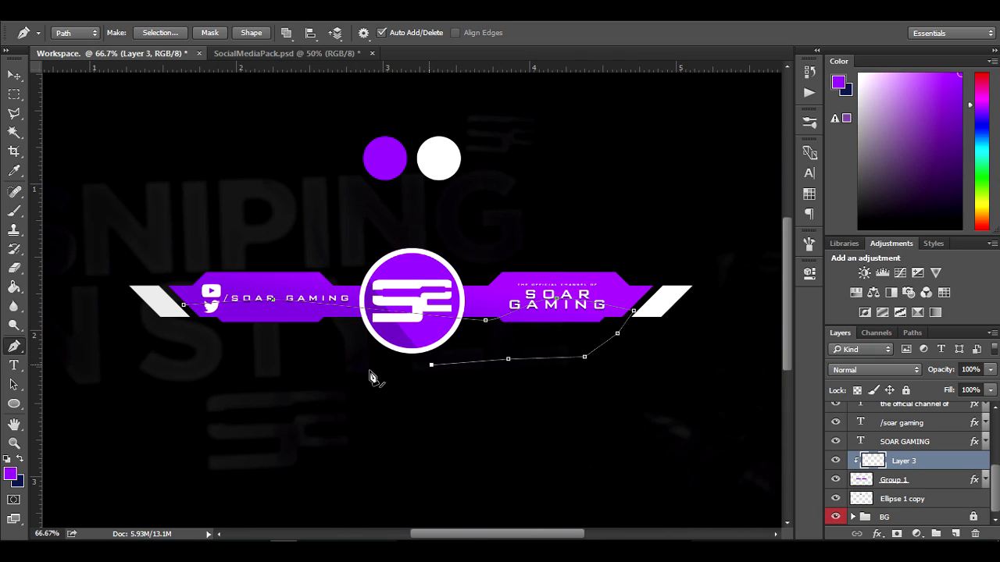
click(300, 373)
click(211, 369)
click(201, 369)
click(169, 365)
click(154, 362)
click(141, 353)
click(205, 344)
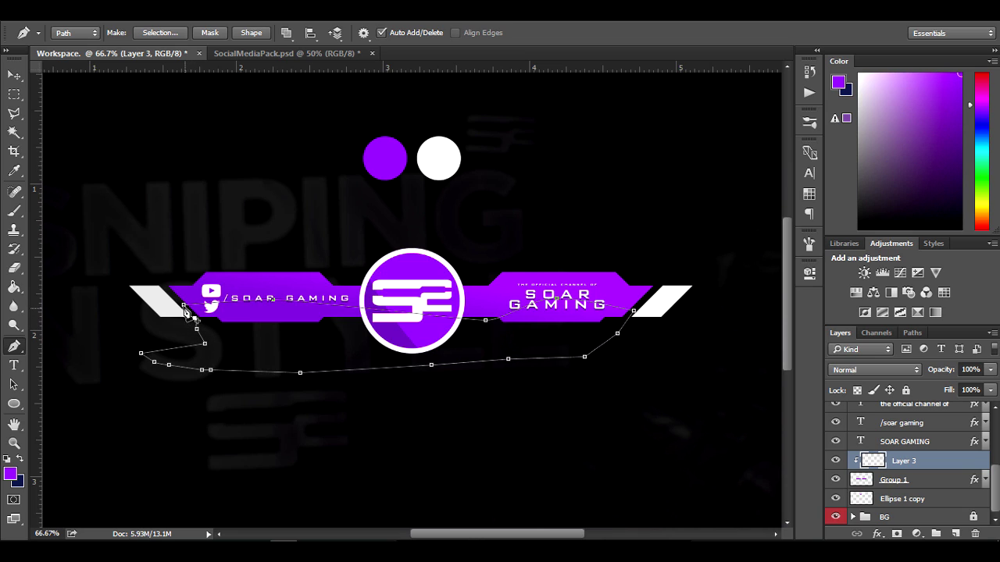
Fill the wavy path on the clipped layer with the darker purple #8600d9 in Normal mode at 100% opacity
right_click(339, 360)
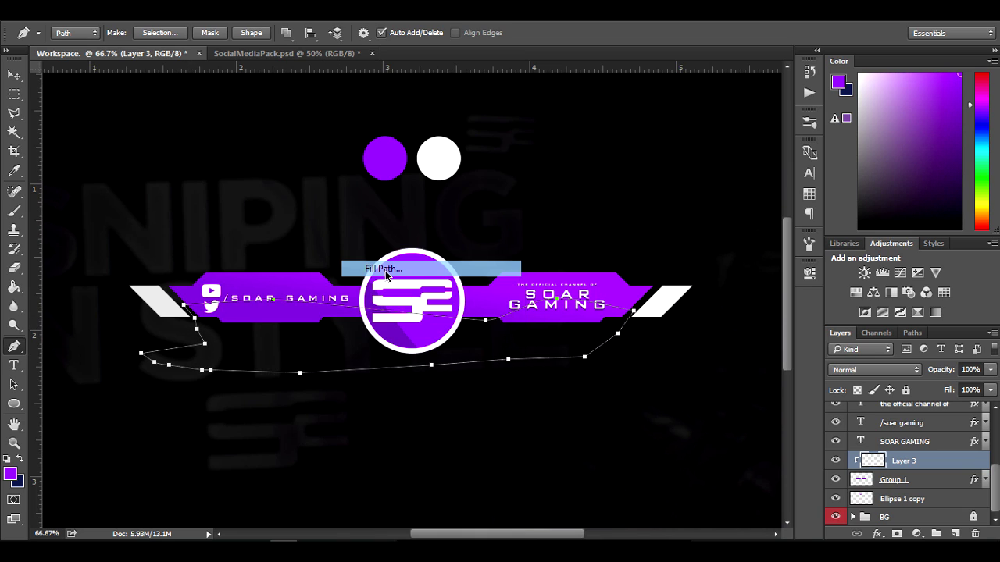
click(385, 269)
click(537, 141)
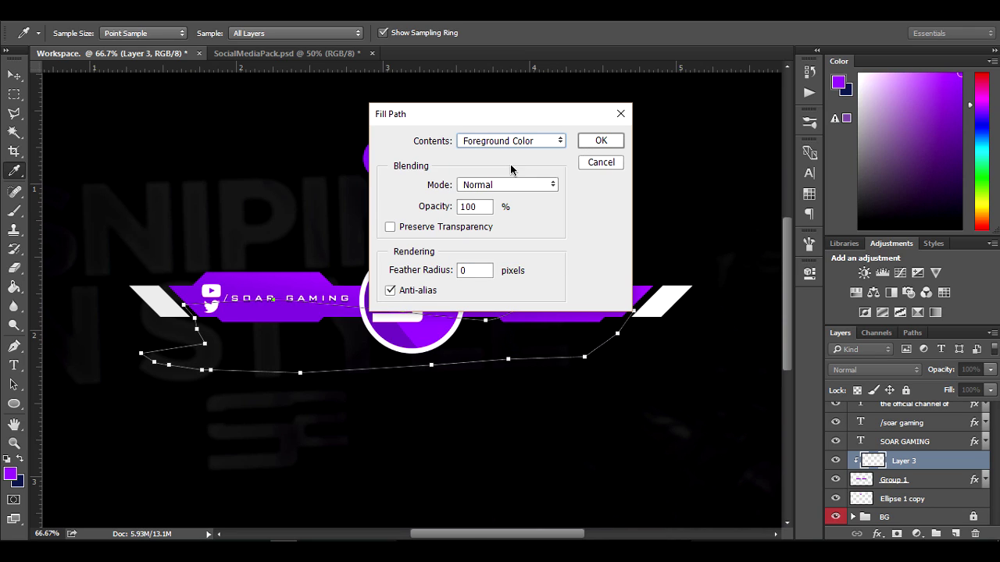
click(511, 141)
click(500, 174)
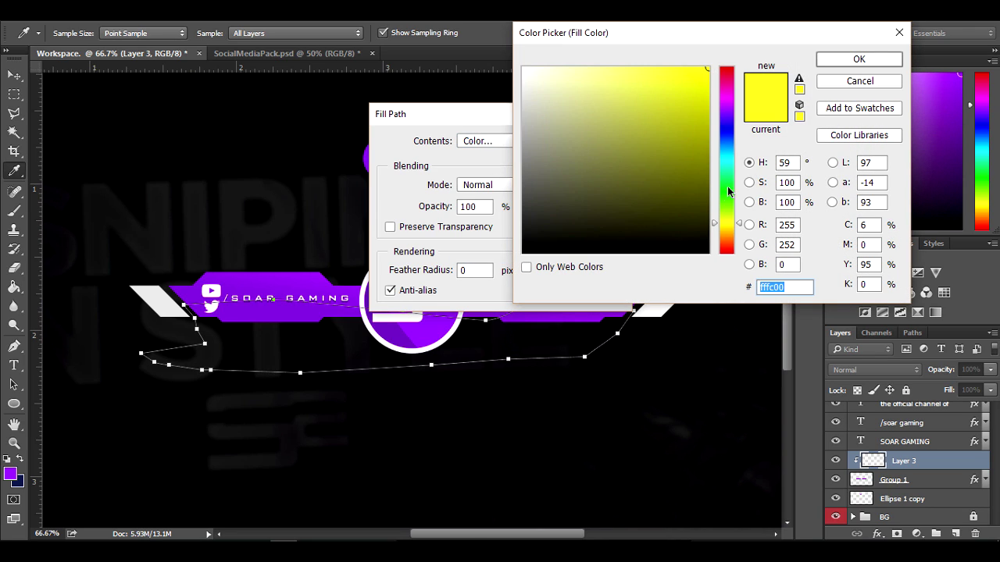
drag(727, 192, 727, 100)
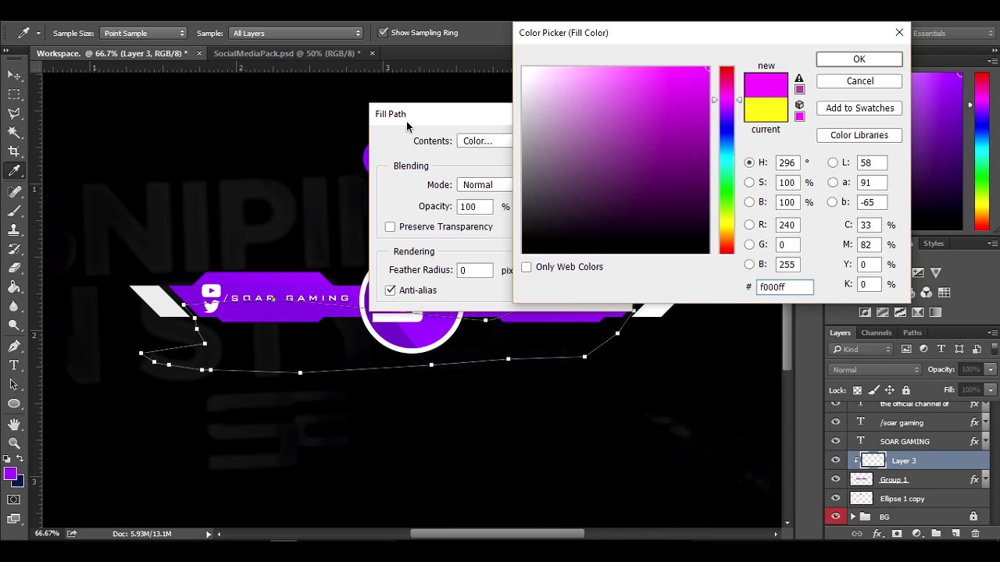
drag(294, 279, 296, 278)
drag(777, 46, 875, 94)
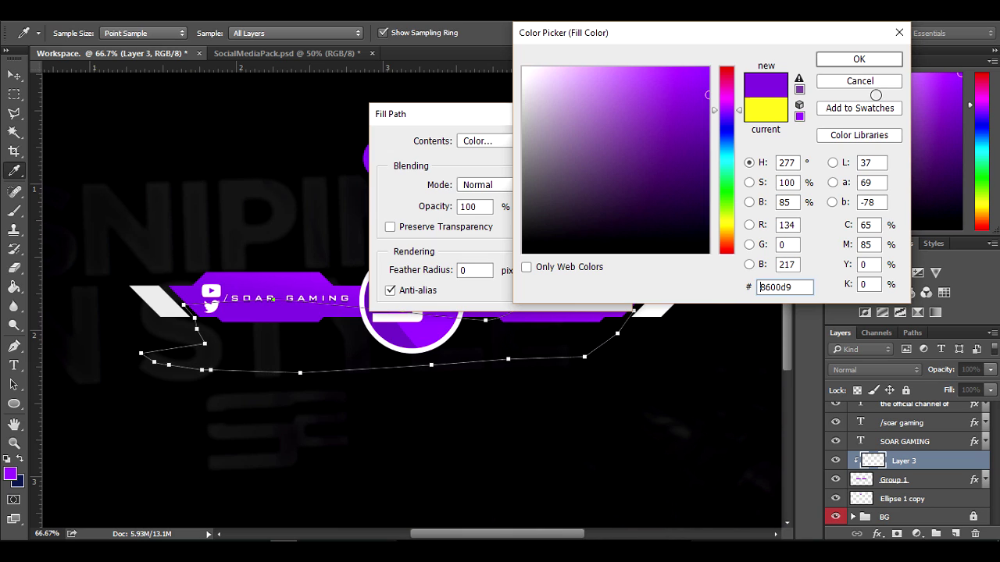
click(858, 59)
click(598, 138)
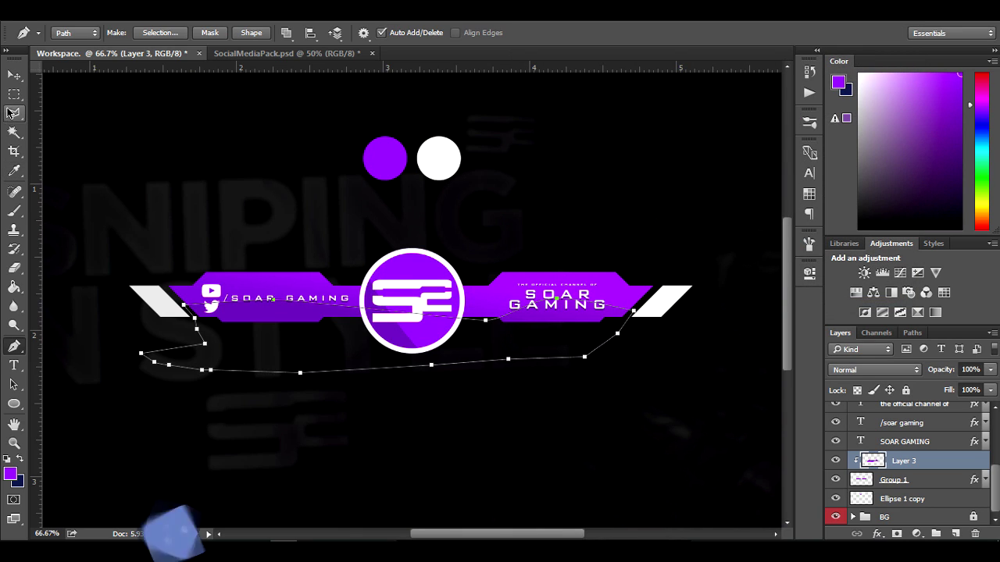
Delete the wavy work path and return to the Move tool
key(v)
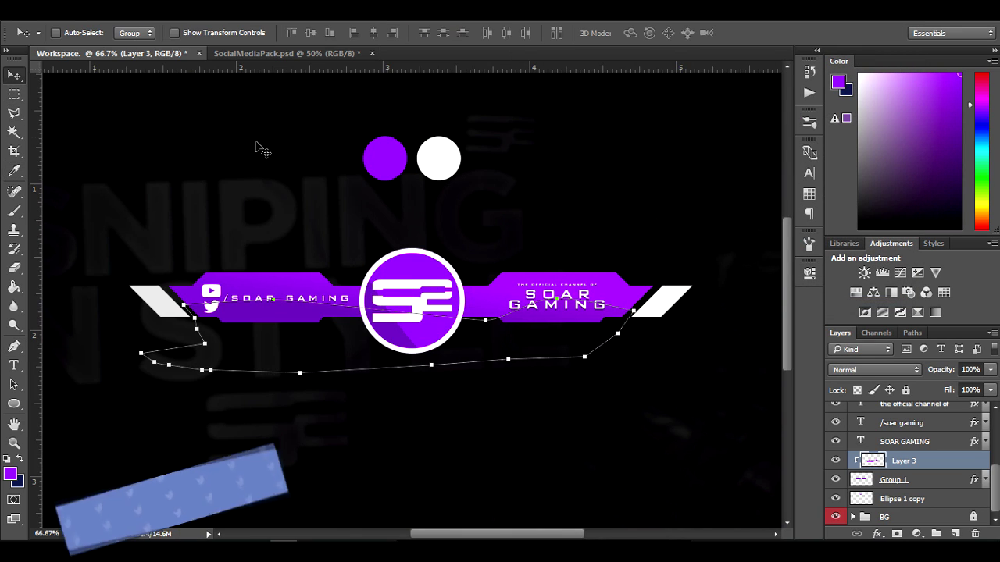
click(14, 346)
right_click(152, 238)
click(197, 193)
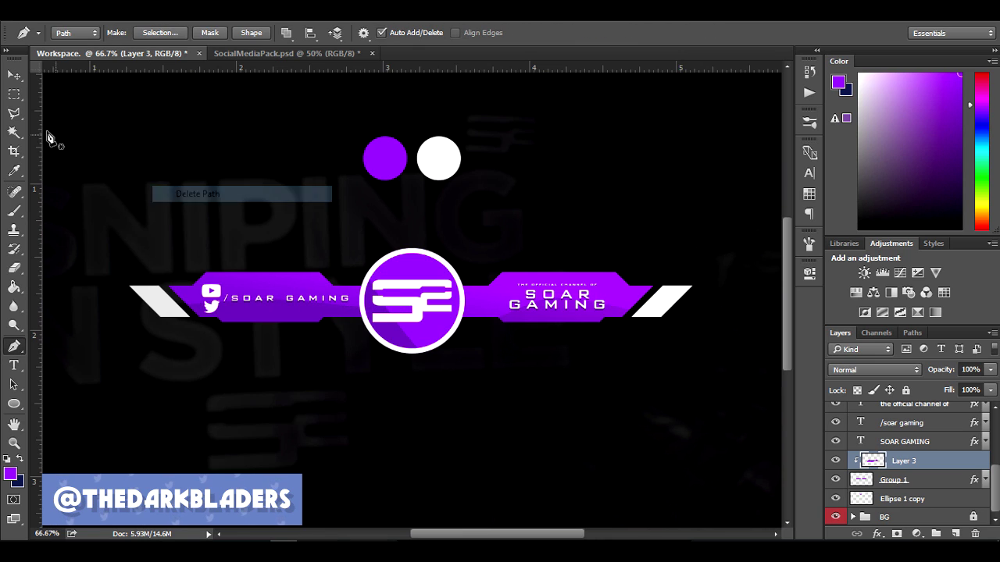
click(14, 74)
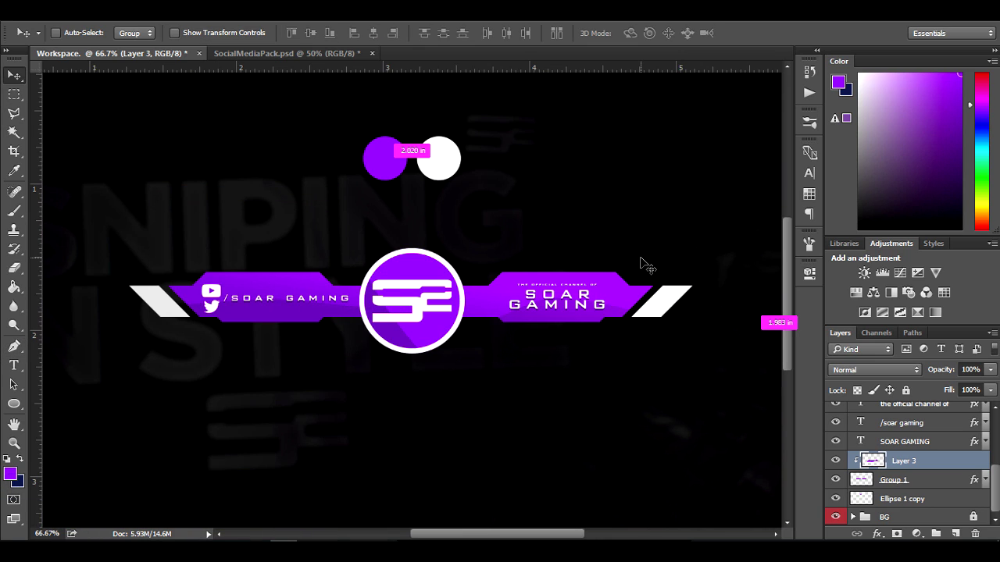
Examine the shaded badge against the whole canvas at several magnifications and look over its layers
key(ctrl+minus)
key(ctrl+minus)
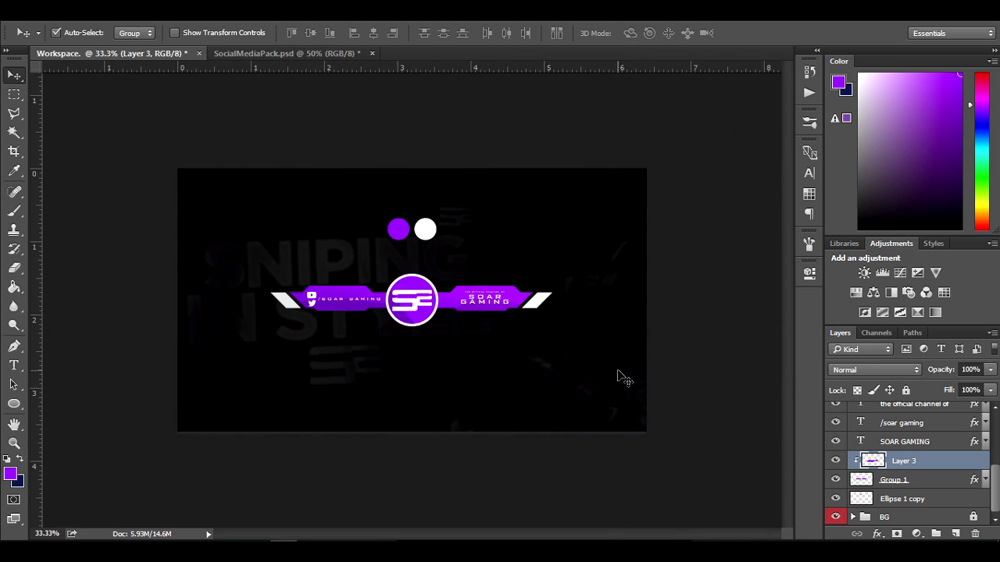
key(ctrl+plus)
key(ctrl+plus)
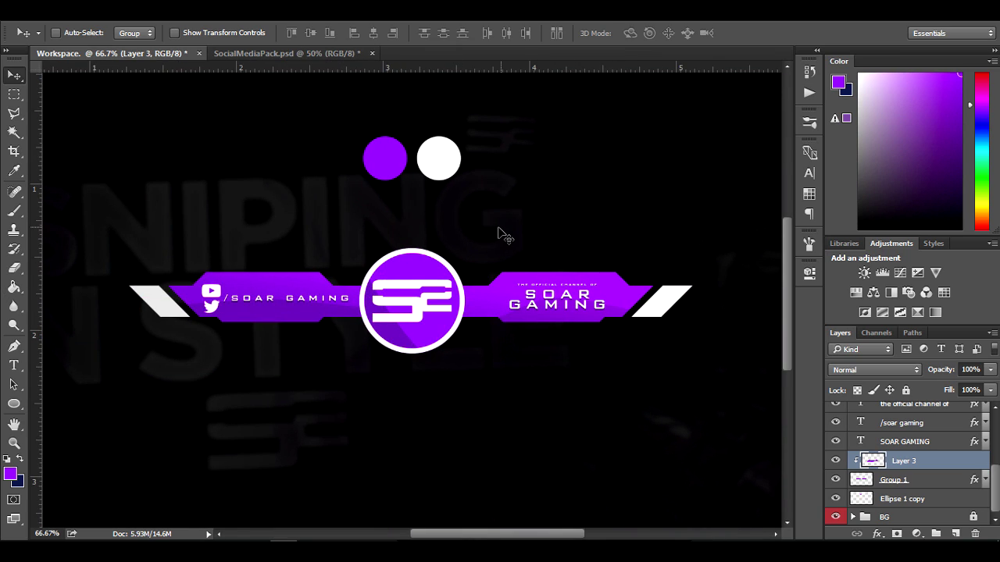
key(ctrl+minus)
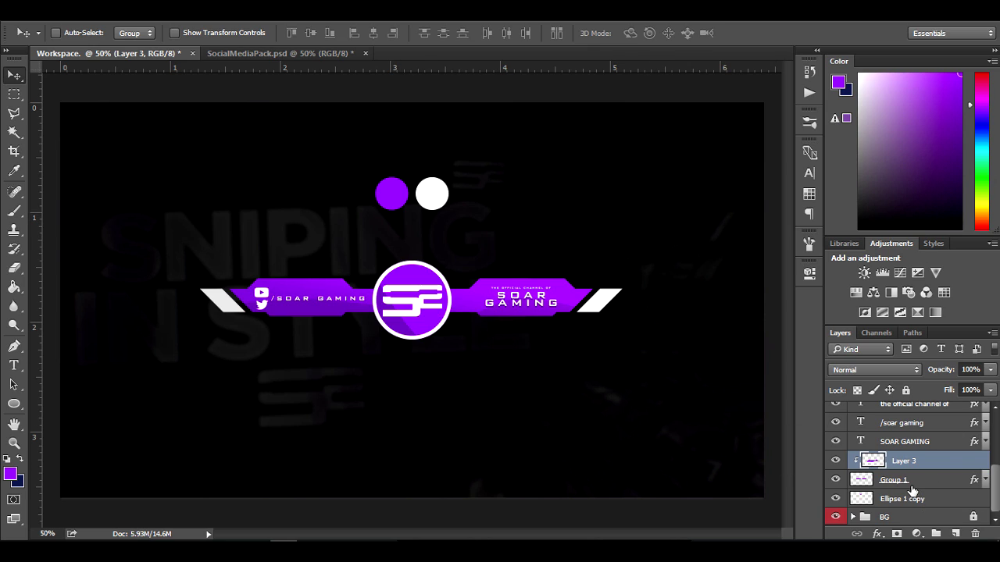
scroll(912, 490, up, 5)
scroll(898, 488, up, 2)
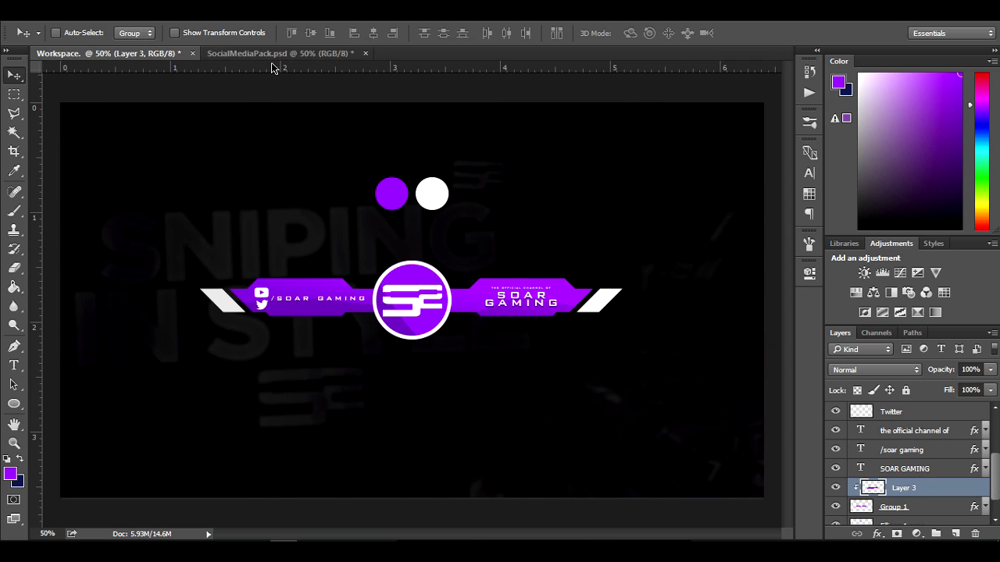
Close the SocialMediaPack.psd document without saving its changes
click(273, 53)
click(365, 54)
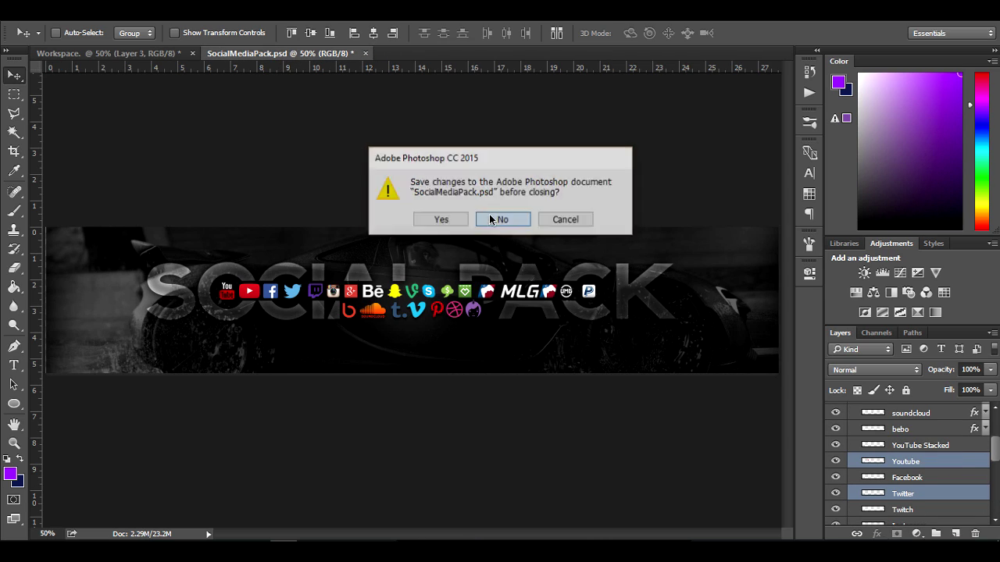
click(492, 220)
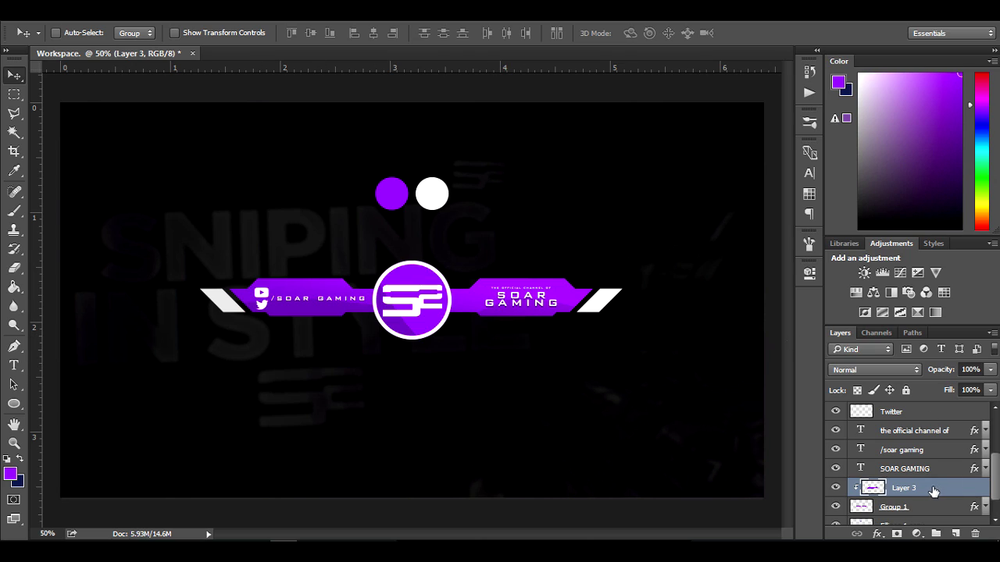
Review the badge's layer stack between the Soar logo layer and the BG group
scroll(929, 490, up, 3)
scroll(923, 490, up, 1)
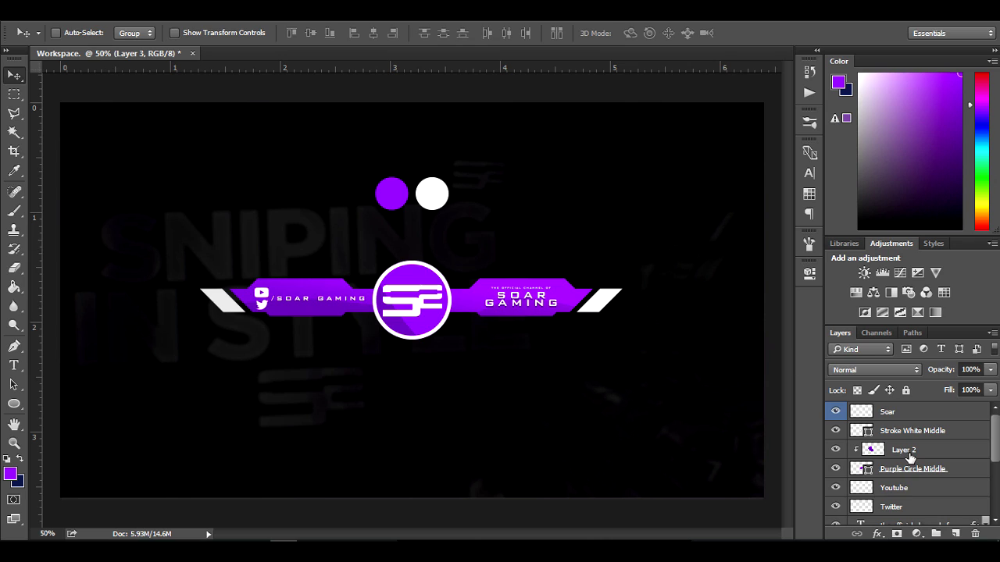
scroll(911, 453, down, 3)
click(908, 482)
scroll(908, 482, down, 1)
scroll(906, 461, up, 5)
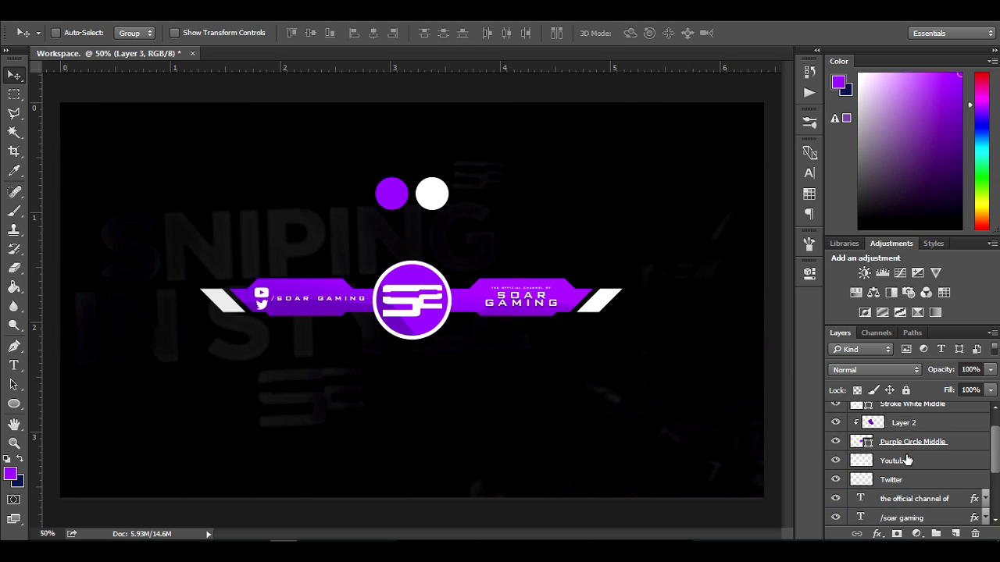
scroll(906, 459, down, 3)
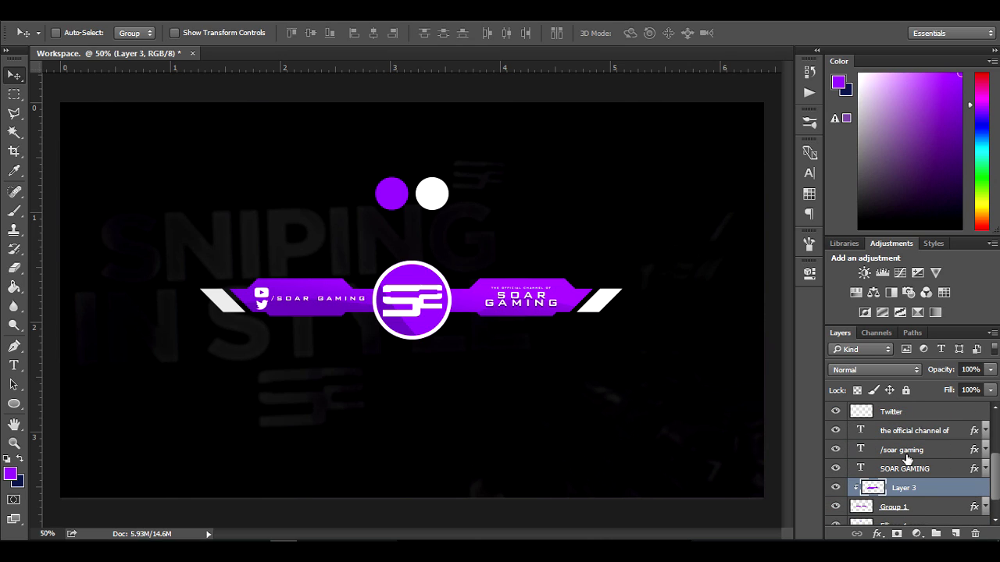
scroll(906, 459, down, 1)
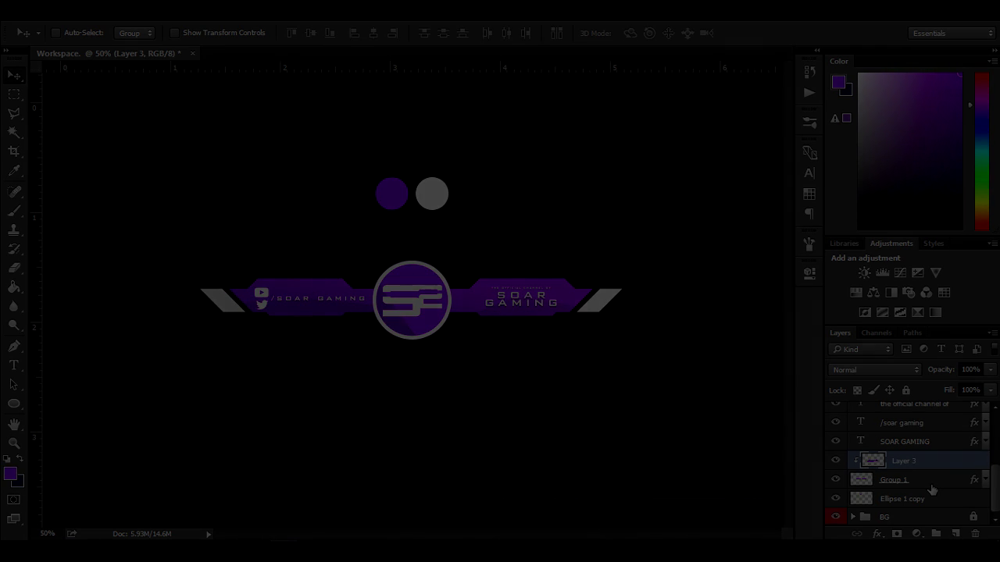
scroll(931, 478, up, 3)
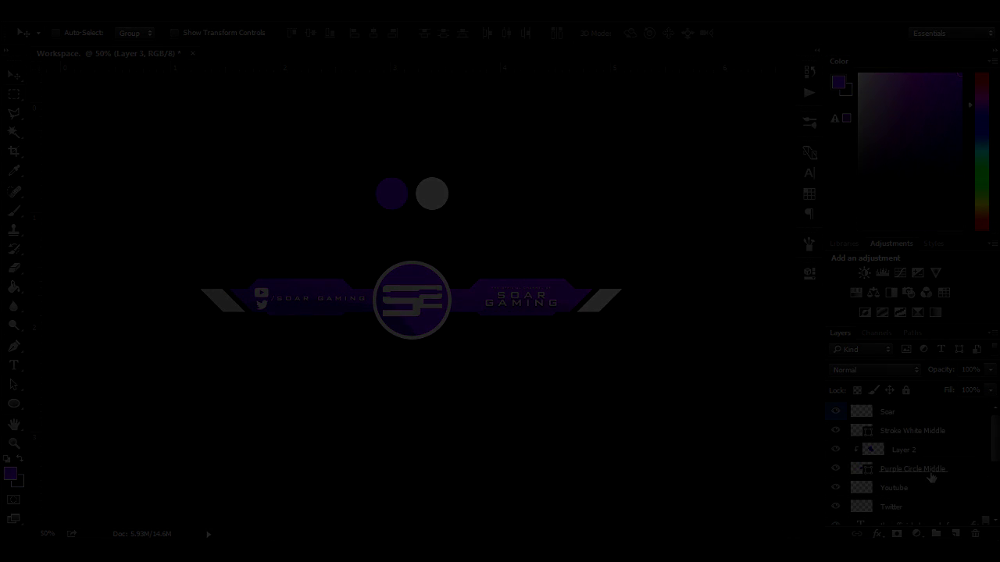
scroll(931, 473, up, 3)
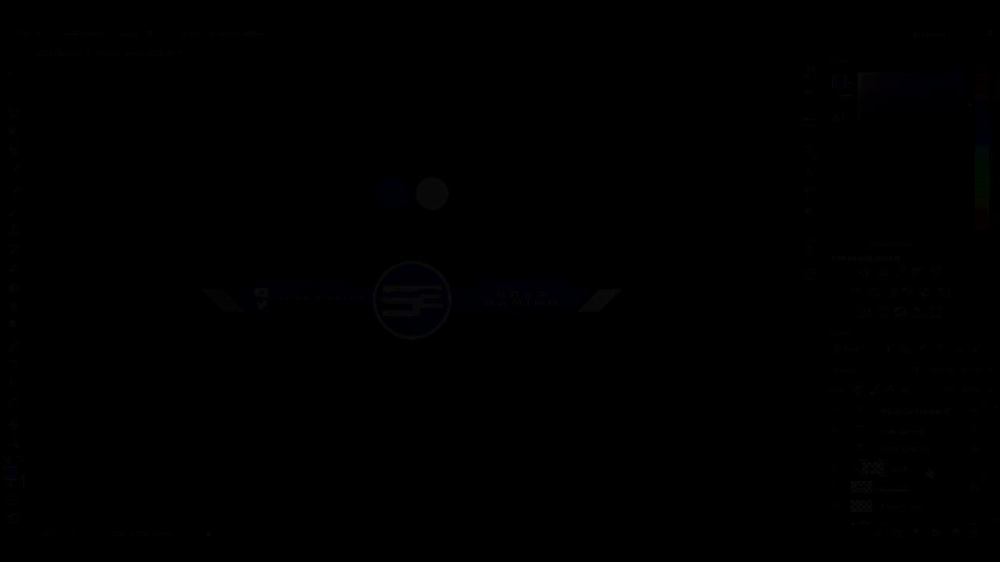